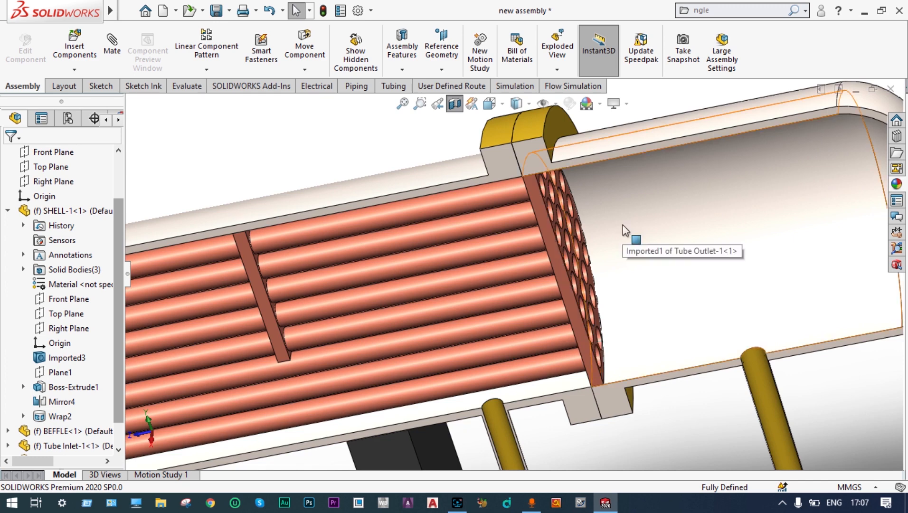
- Turn off the section view so the whole heat exchanger assembly is shown uncut
scroll(743, 423, up, 8)
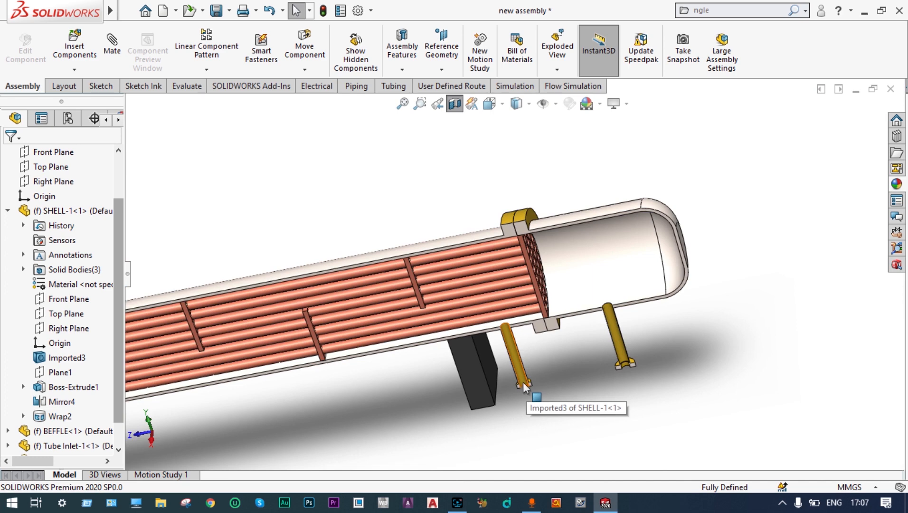
key(f)
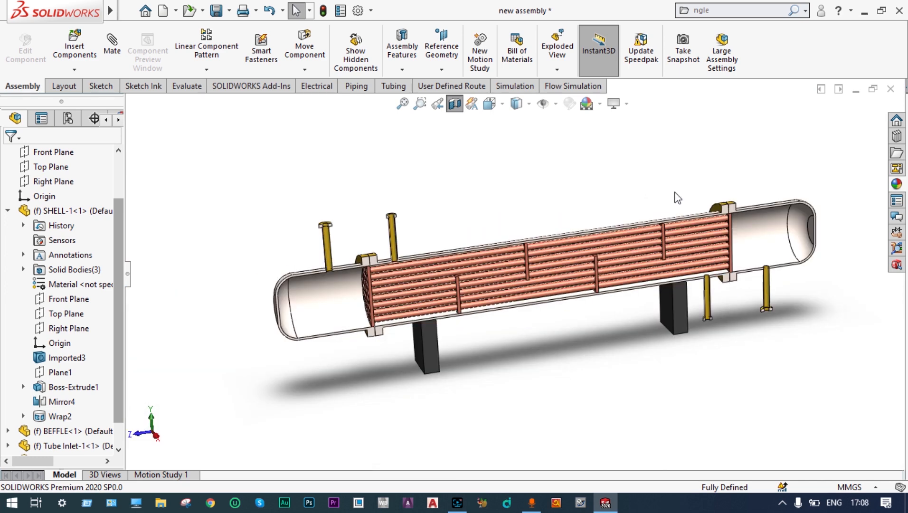
click(455, 104)
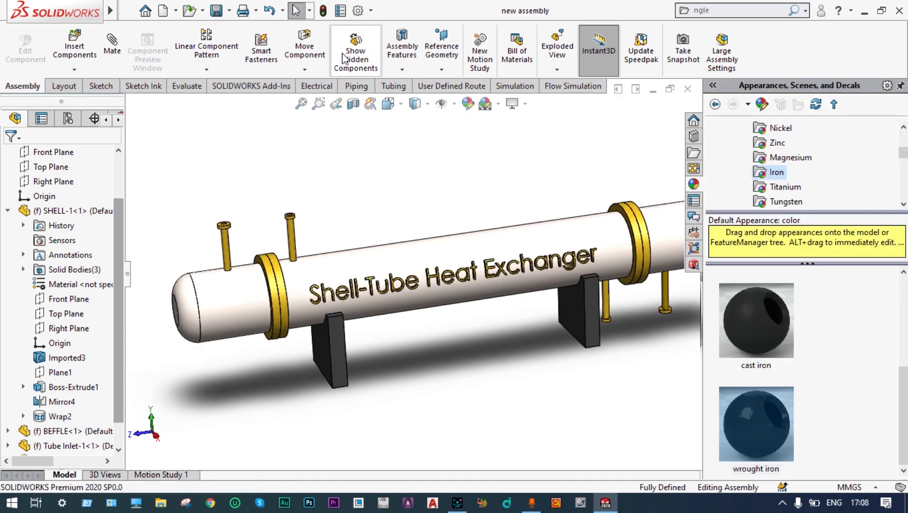
- Save the assembly under the new name "single pass shell tube heat exchanger"
click(229, 11)
click(238, 43)
text(singl pass s)
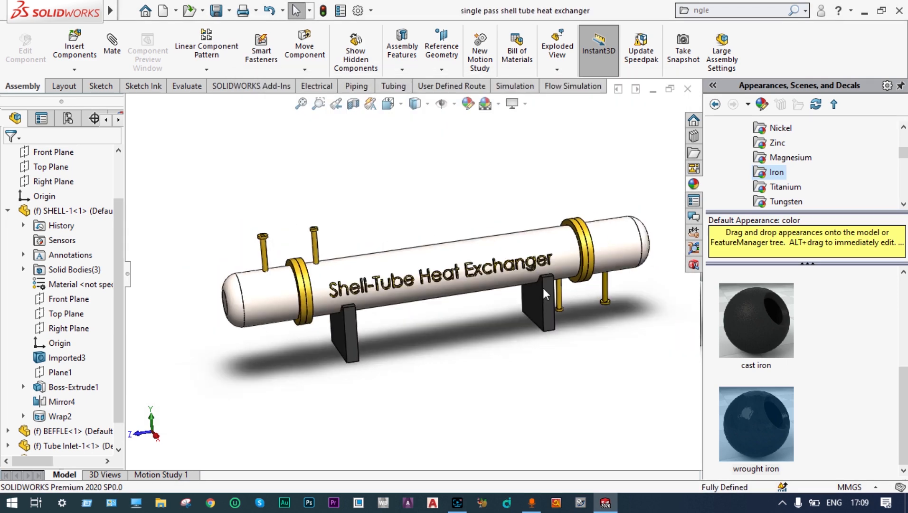
- Start a Flow Simulation wizard project with the default name and current configuration, using SI units with temperature in °C
scroll(488, 251, down, 1)
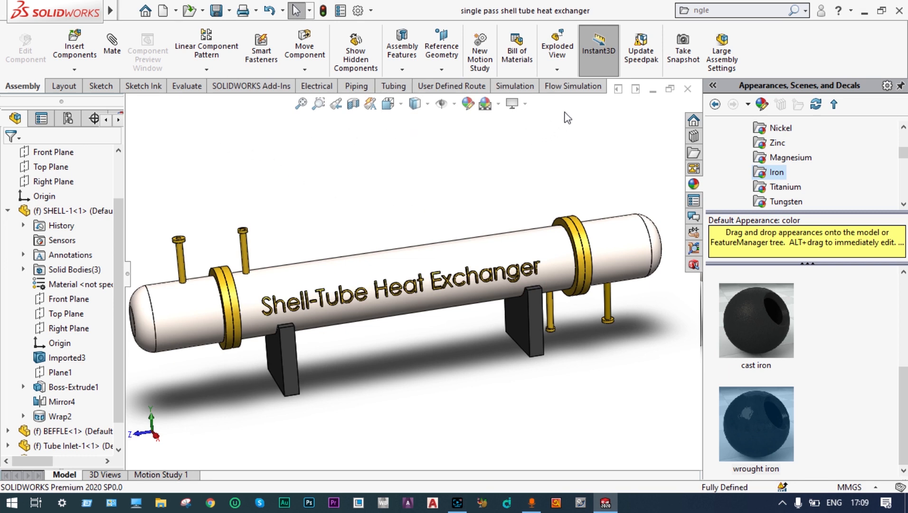
click(575, 90)
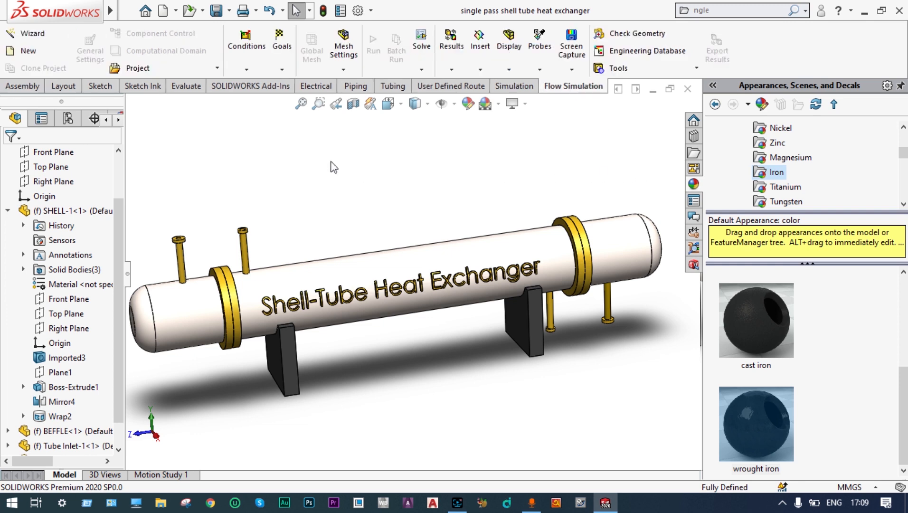
click(44, 37)
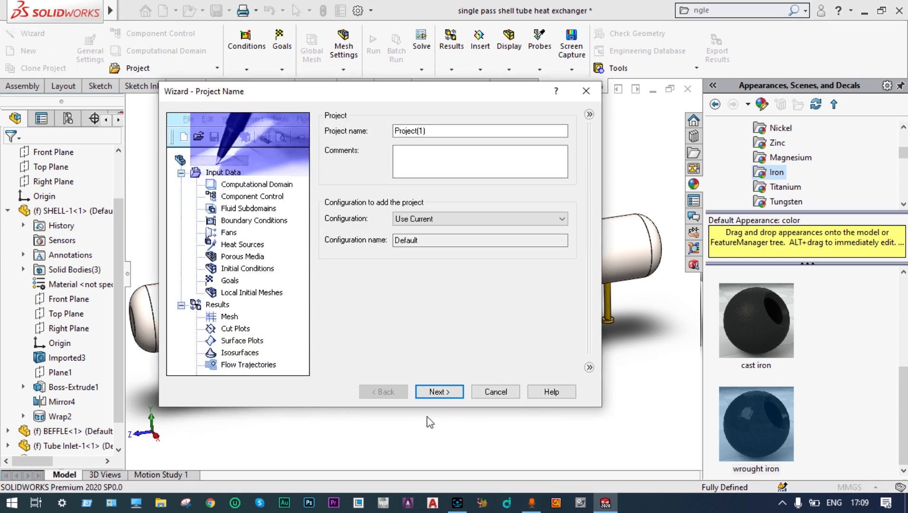
click(446, 393)
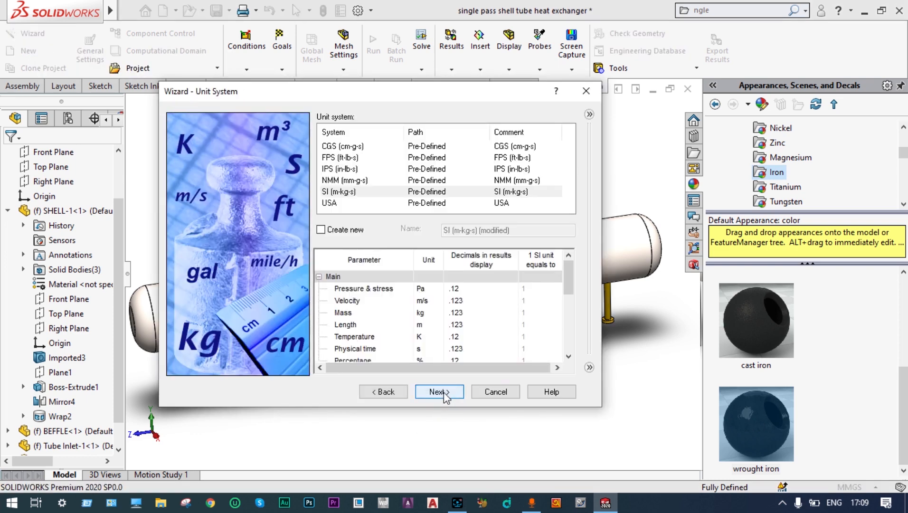
click(354, 194)
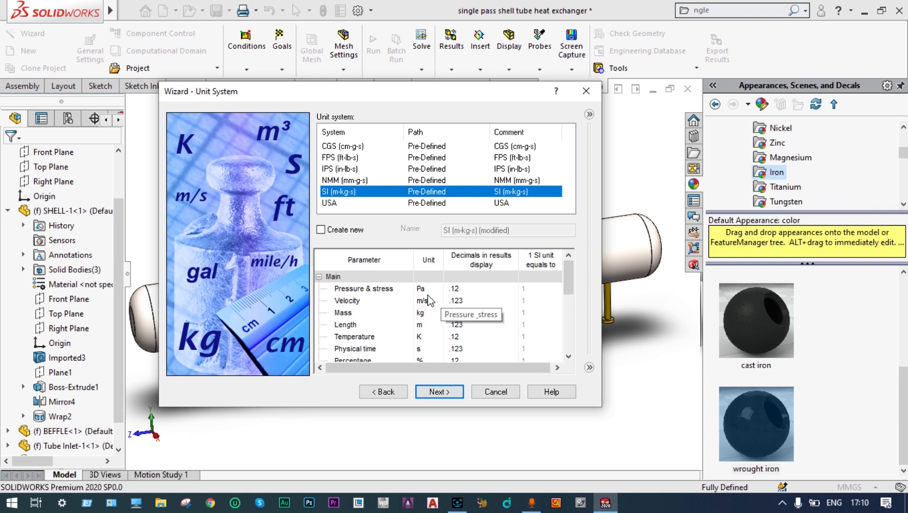
click(420, 337)
click(438, 337)
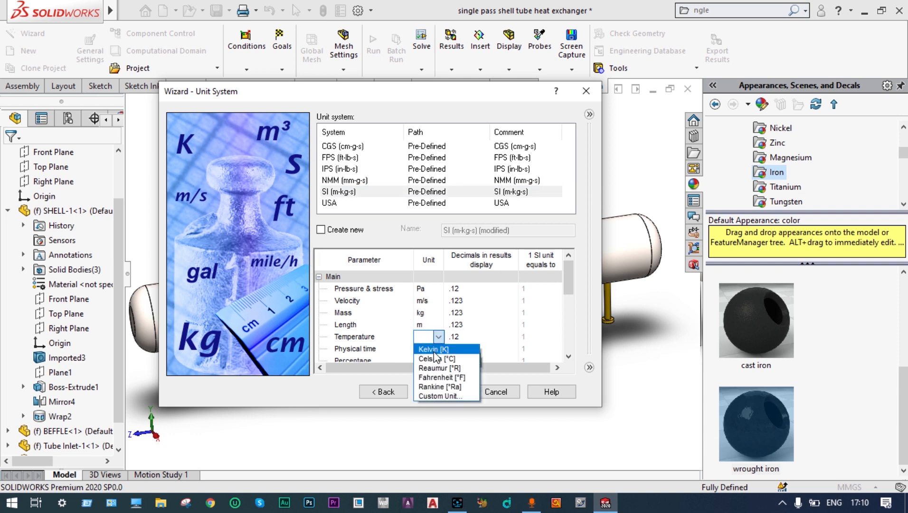
click(436, 359)
click(432, 391)
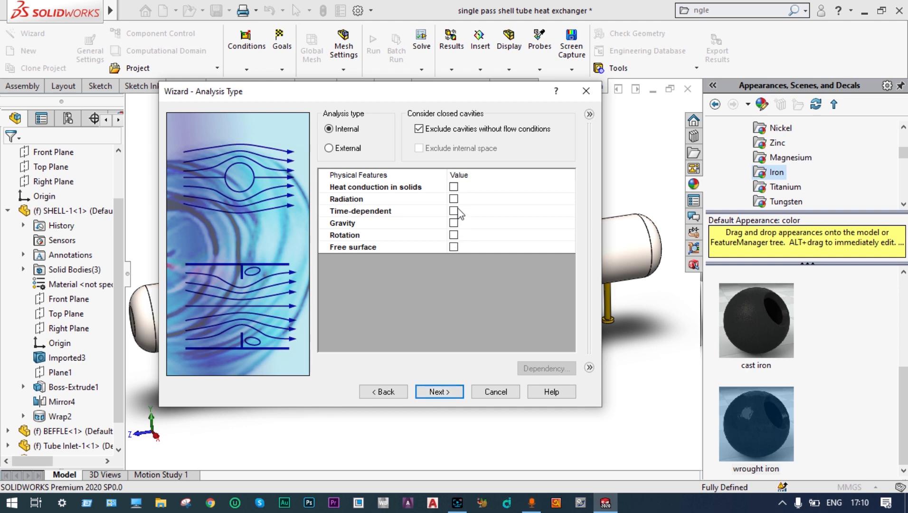
- Include heat conduction in solids and gravity in the internal flow analysis
click(454, 187)
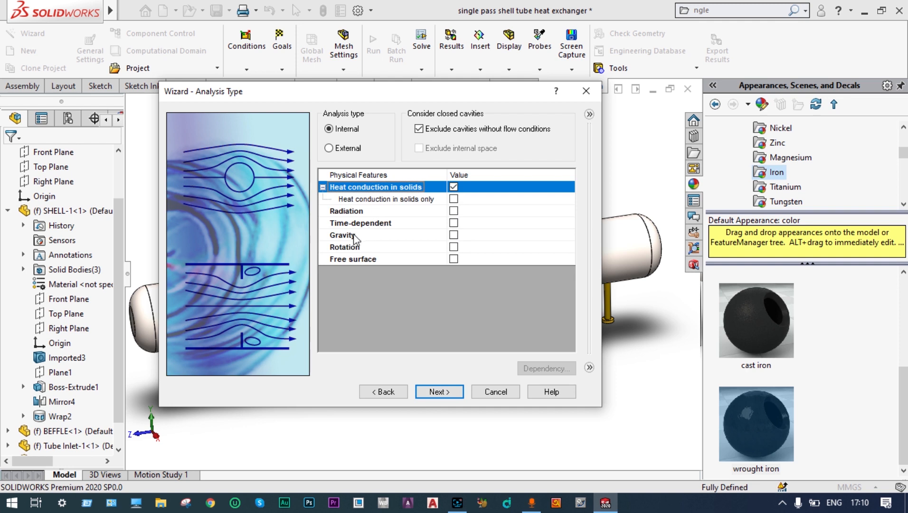
click(453, 235)
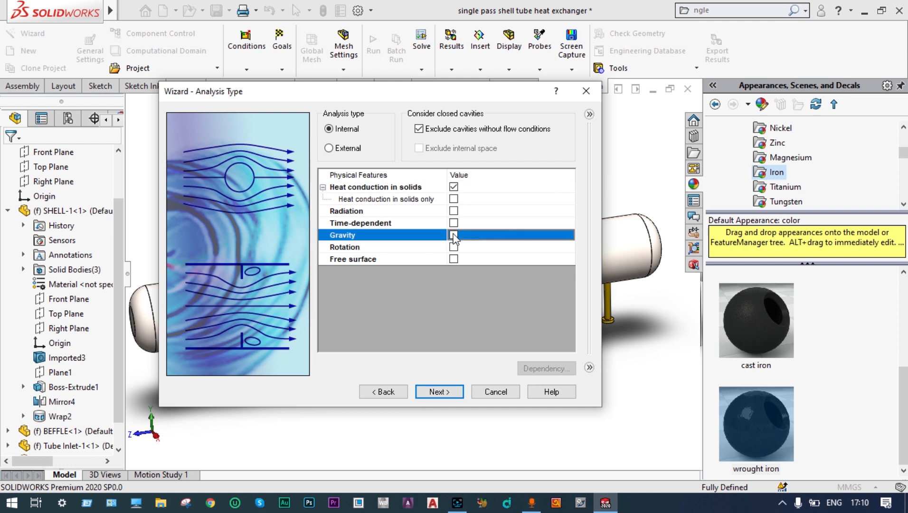
click(453, 235)
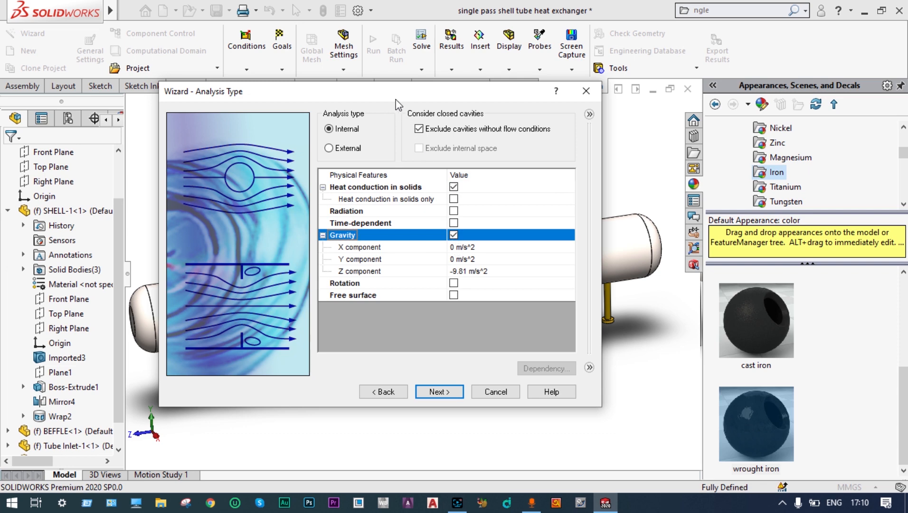
- Direct gravity along negative Y by setting its Y component to -9.81 m/s^2, and accept the analysis type settings
drag(396, 100, 586, 22)
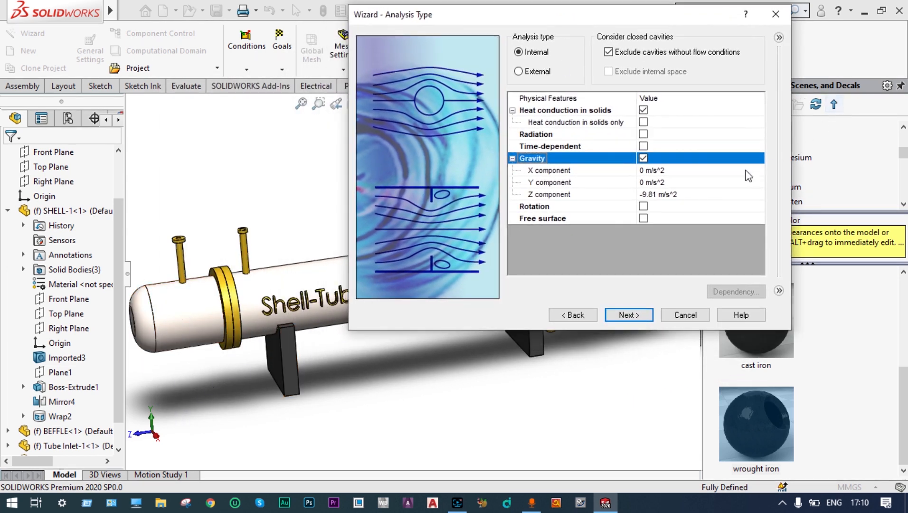
click(649, 183)
text(-)
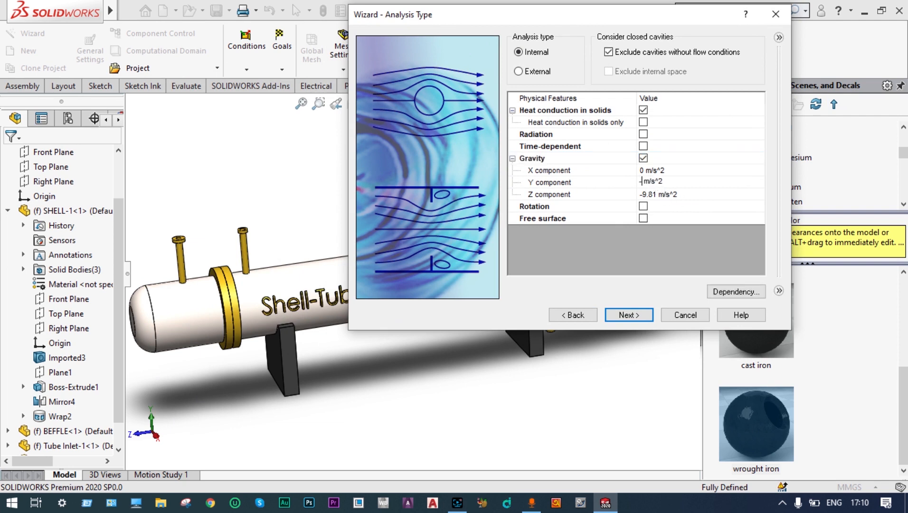
text(9.81)
click(658, 194)
click(625, 315)
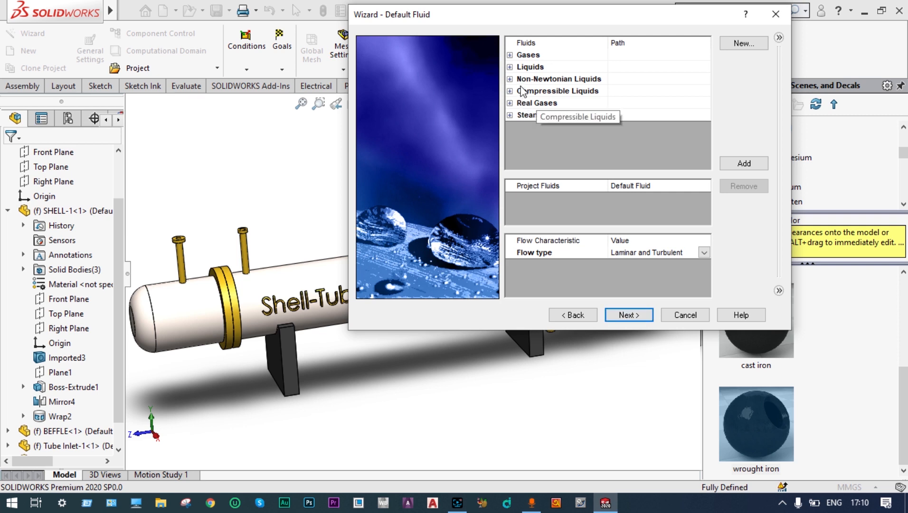
- Add the pre-defined liquid Water as the project's default fluid, keeping the laminar and turbulent flow type
click(510, 67)
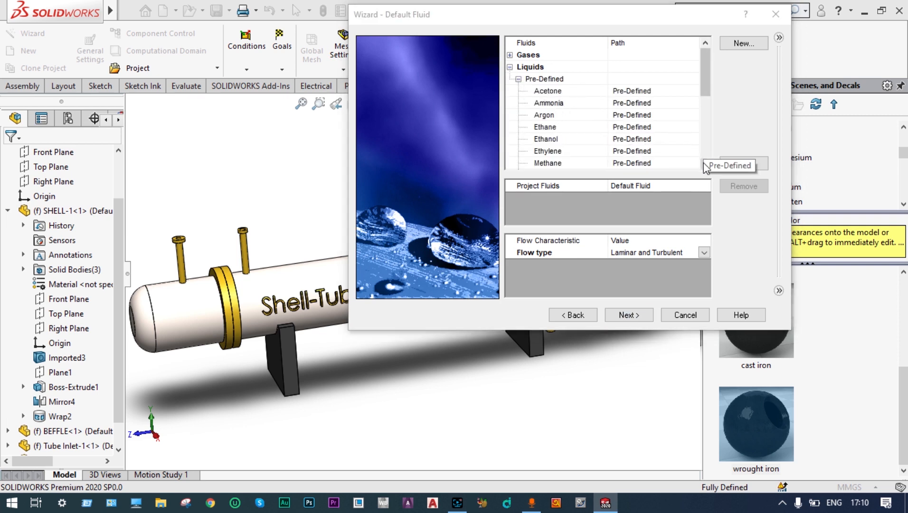
drag(705, 92, 710, 138)
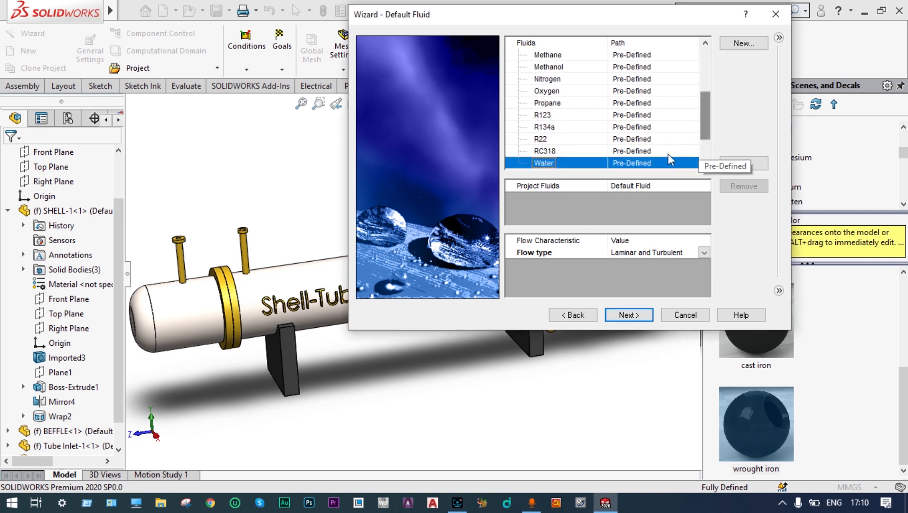
double_click(647, 164)
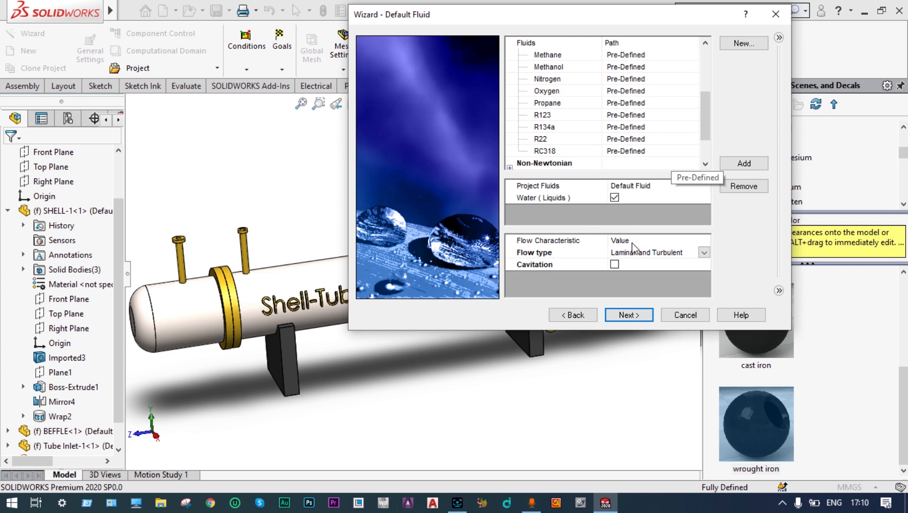
click(629, 315)
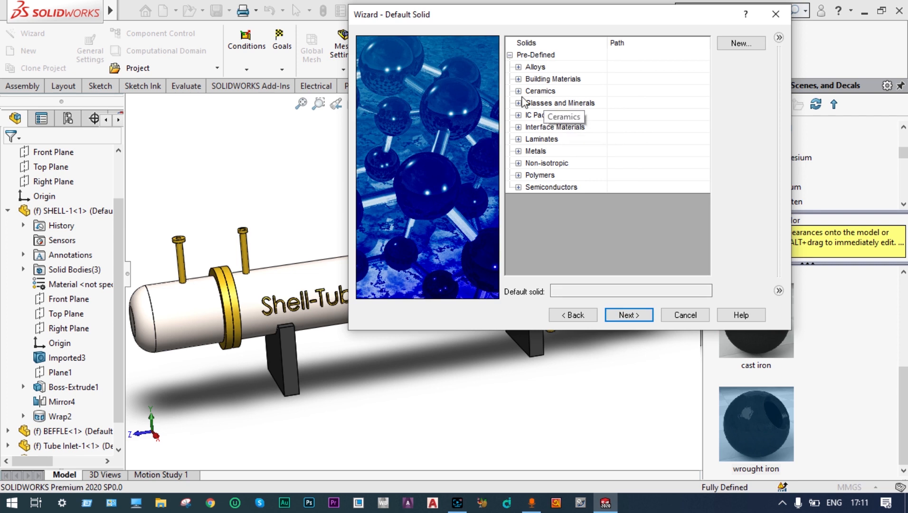
- Choose the metal Copper as the default solid and accept the adiabatic wall condition with 0 micrometer roughness
click(518, 151)
click(546, 175)
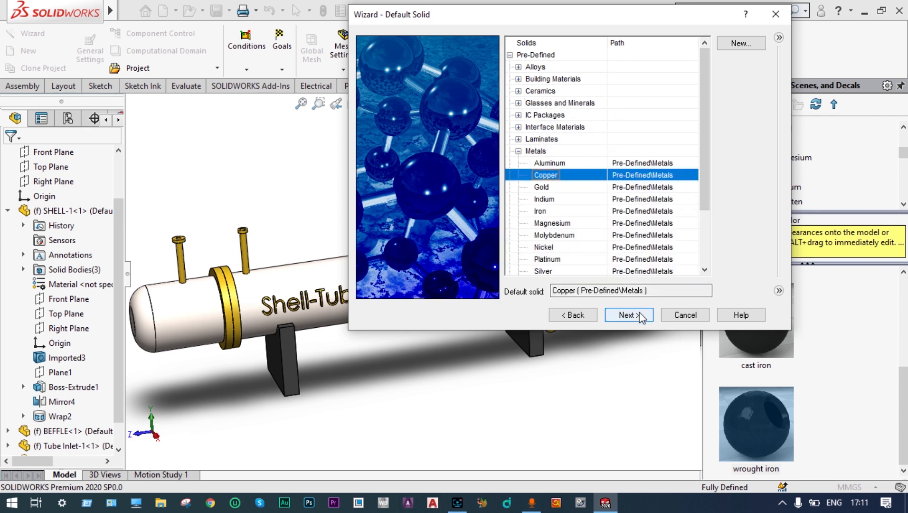
click(640, 315)
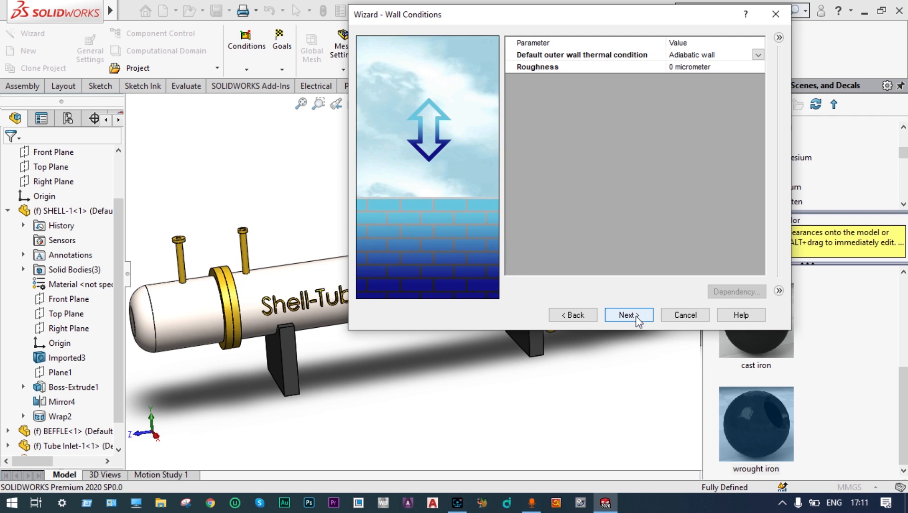
click(637, 318)
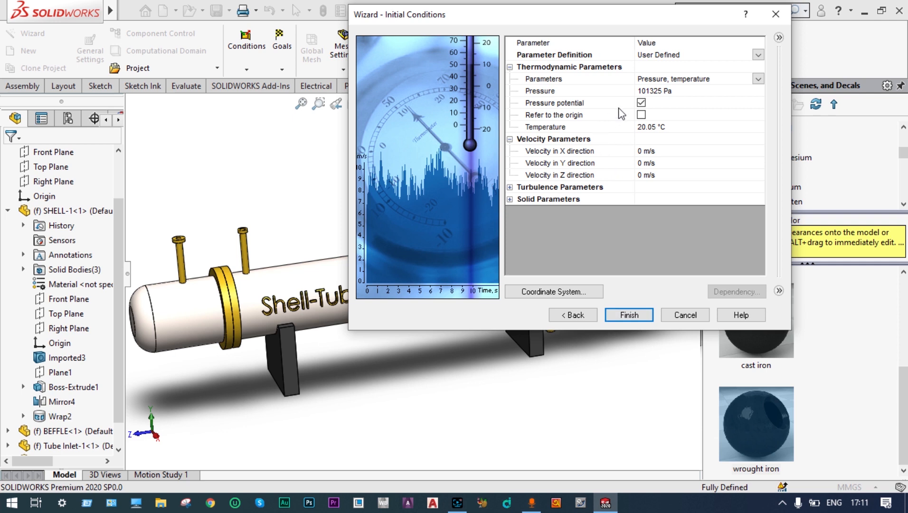
- Set the initial thermodynamic temperature to 20 °C, expand the solid parameters and finish the project wizard
click(653, 126)
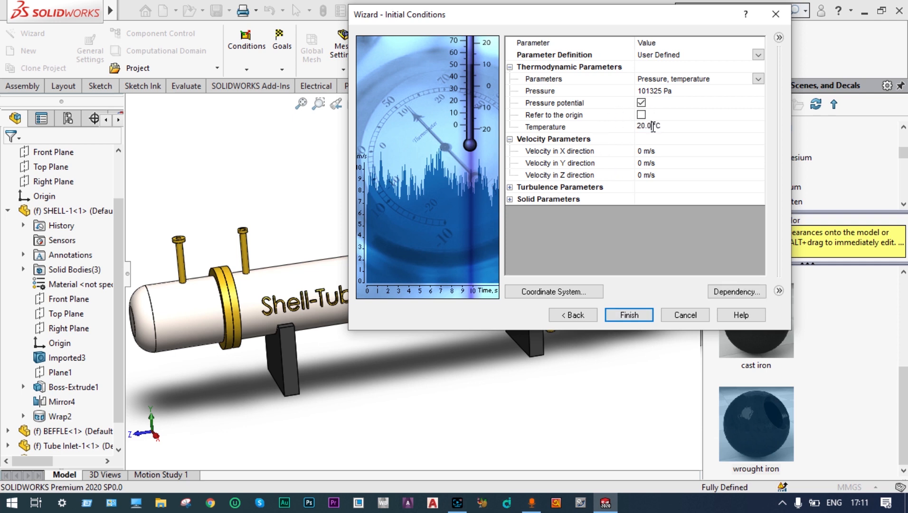
click(511, 199)
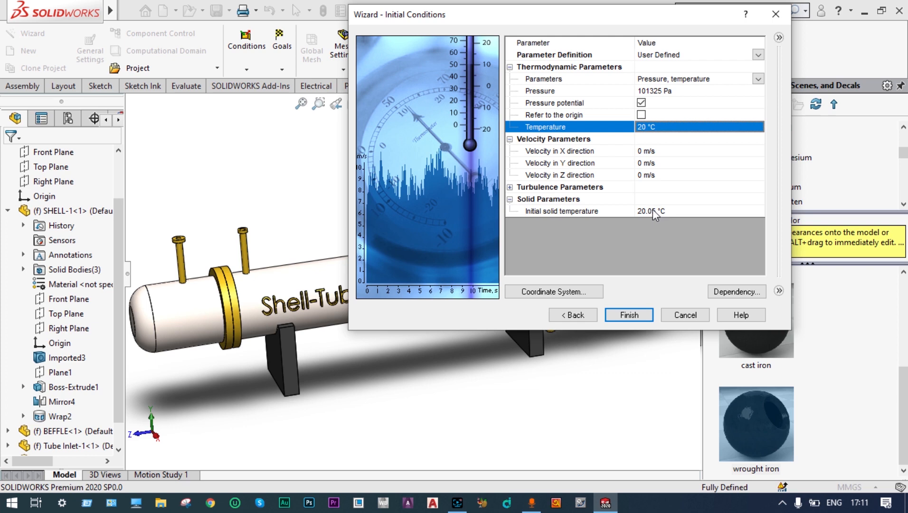
click(629, 315)
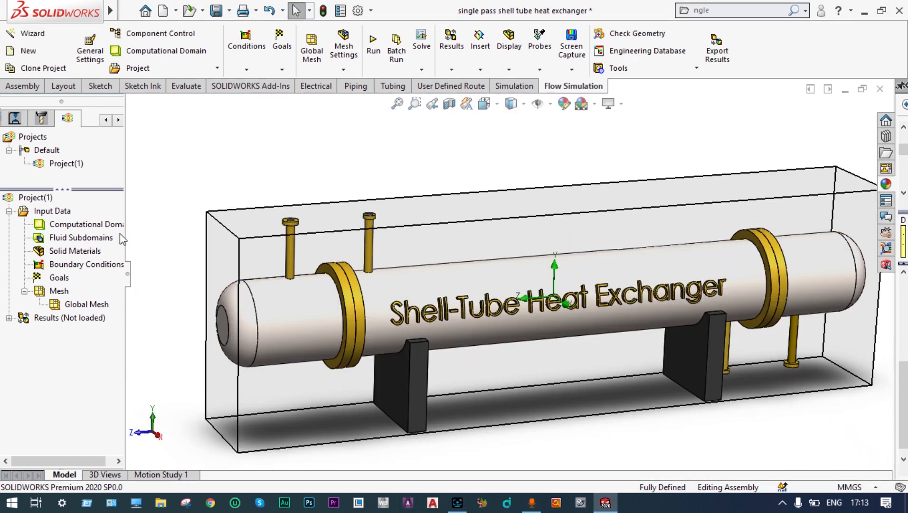
- Hide the computational domain and cut the assembly with a section view on the Right Plane
right_click(105, 225)
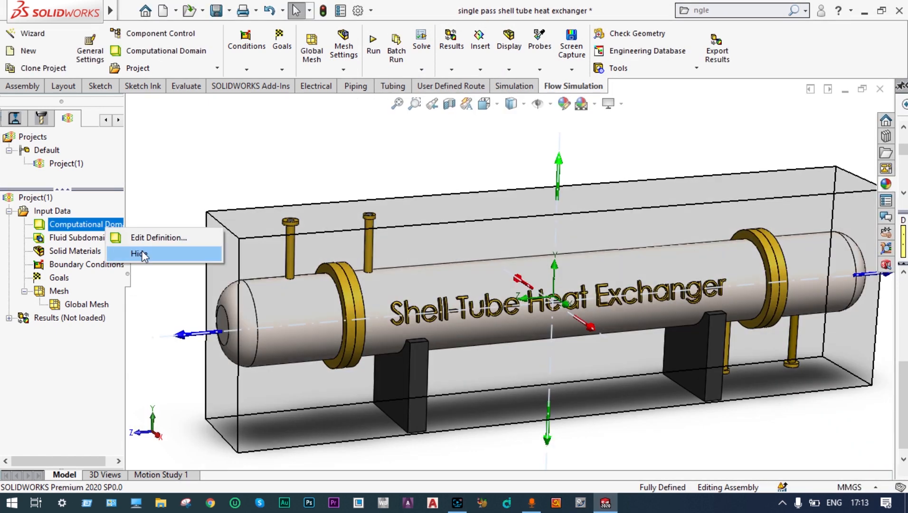
click(141, 253)
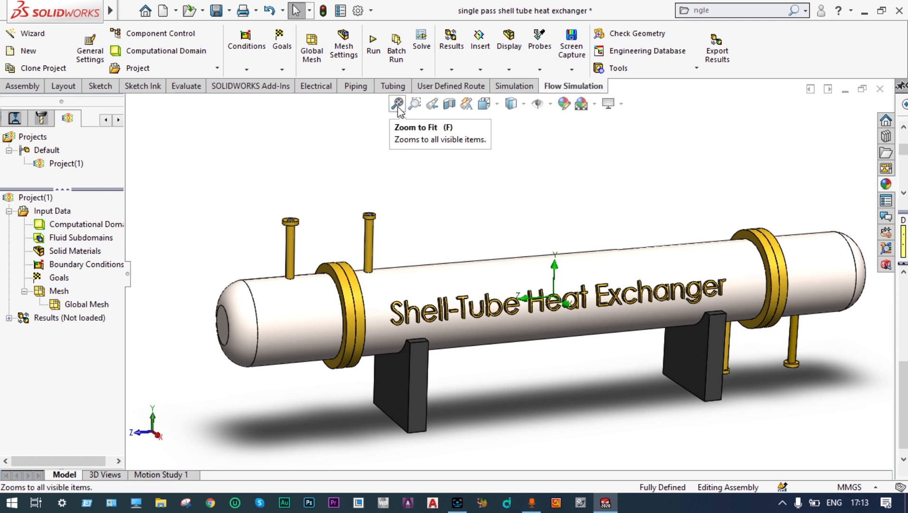
click(449, 105)
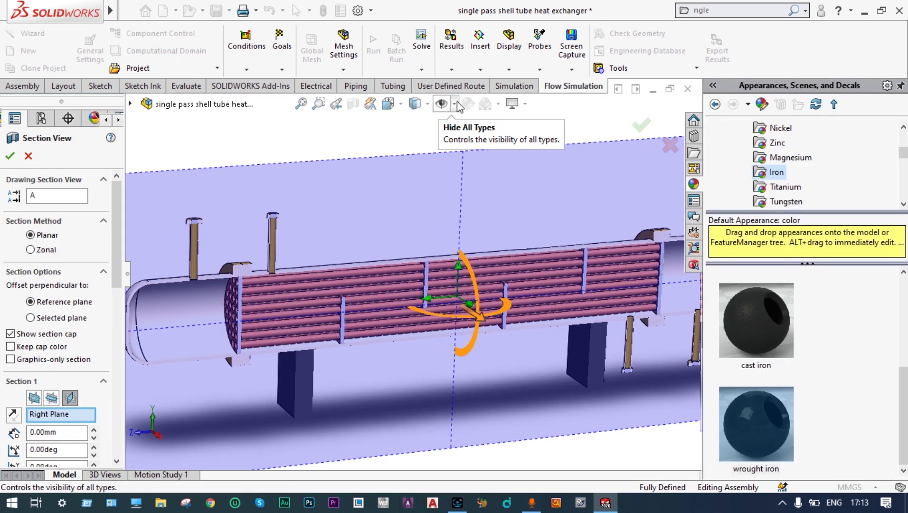
click(642, 124)
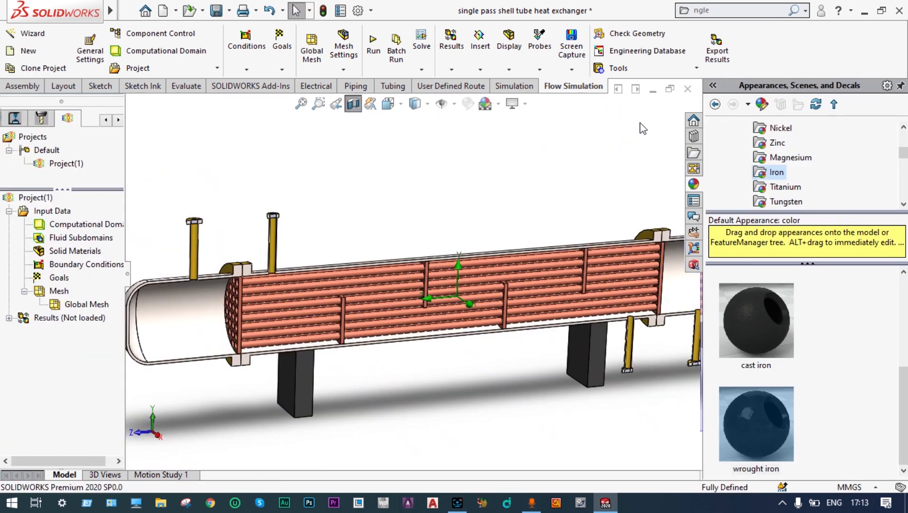
- Begin a fluid subdomain using water as the liquid and set its temperature to 100 °C
click(90, 245)
drag(116, 261, 118, 335)
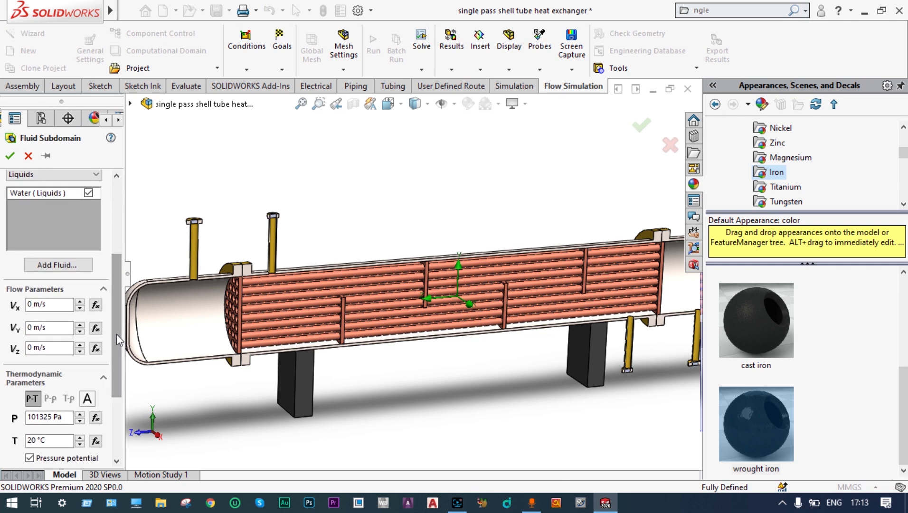
click(31, 440)
key(BackSpace)
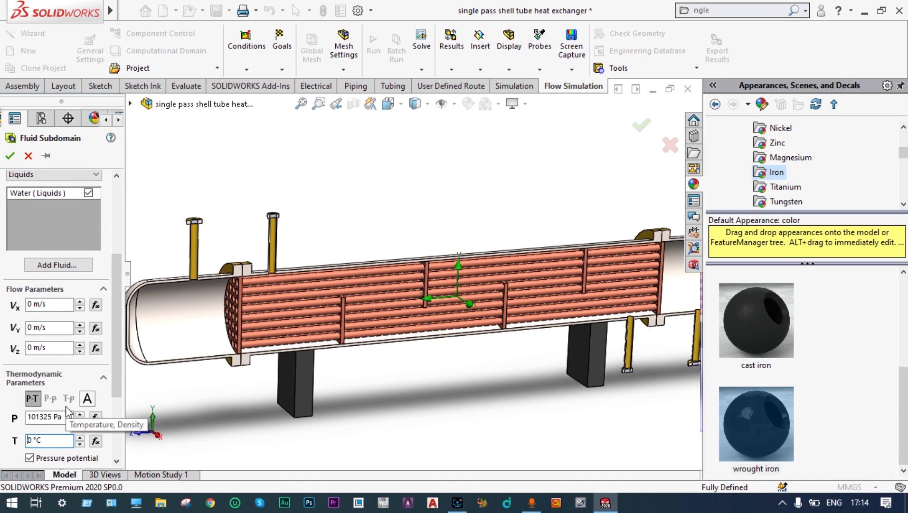
text(10)
- Select the inner lid face of the upper shell nozzle beside the flange for the fluid subdomain
middle_drag(273, 221, 276, 123)
scroll(214, 190, down, 10)
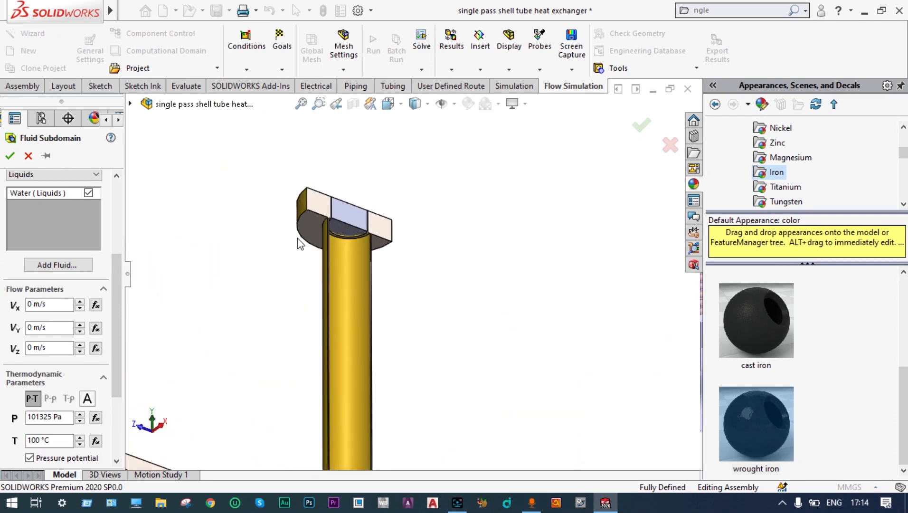
click(343, 235)
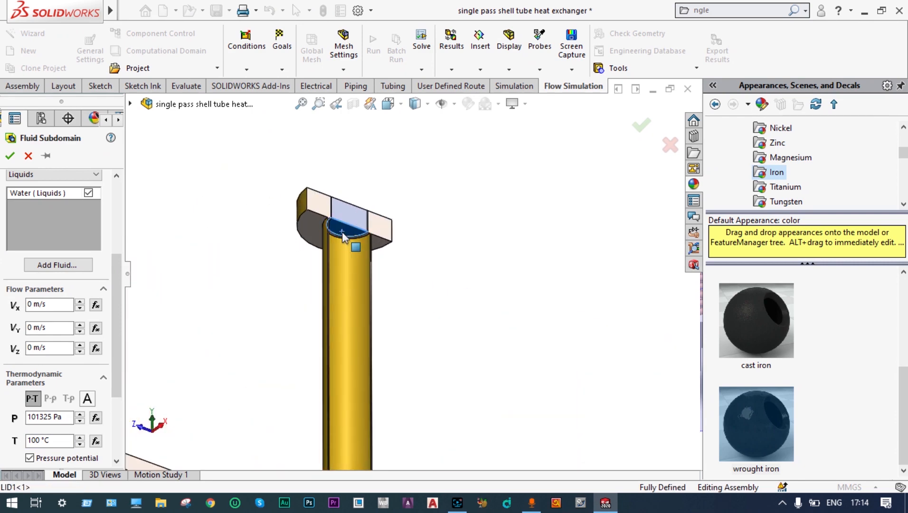
- Check the tube-side fluid volume through the end caps and tube bundle, and accept the 100 °C water subdomain
scroll(570, 197, up, 10)
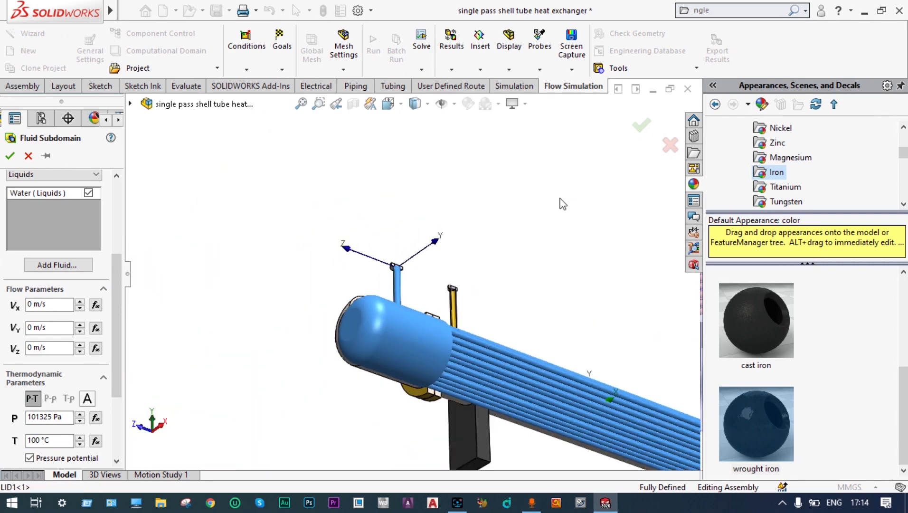
middle_drag(562, 204, 527, 357)
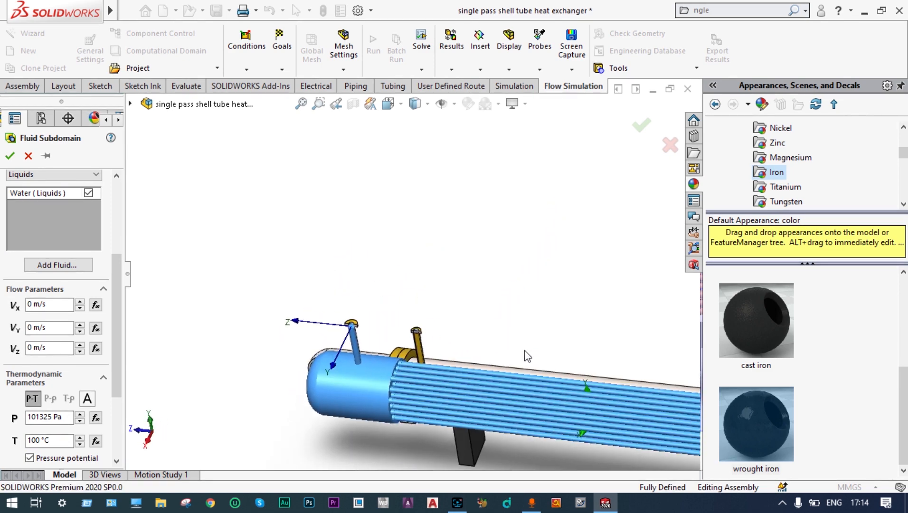
scroll(492, 338, up, 2)
scroll(494, 344, down, 6)
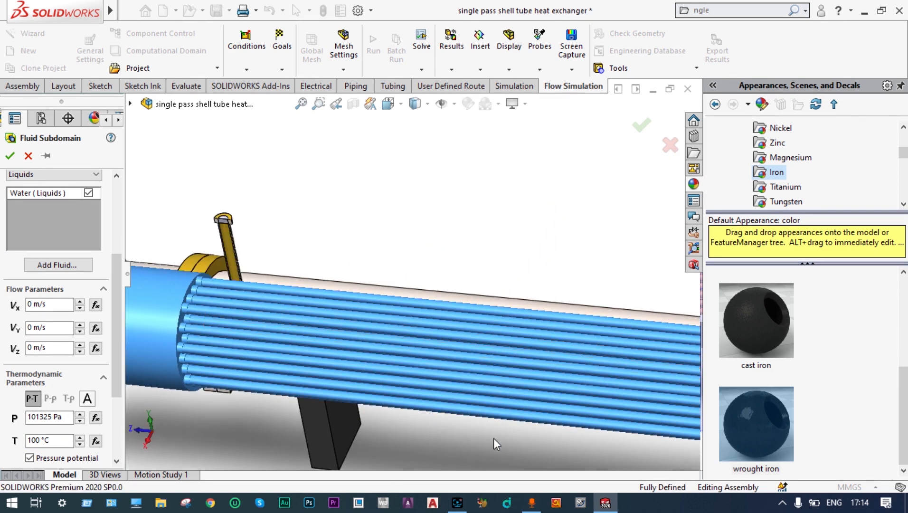
middle_drag(492, 438, 520, 364)
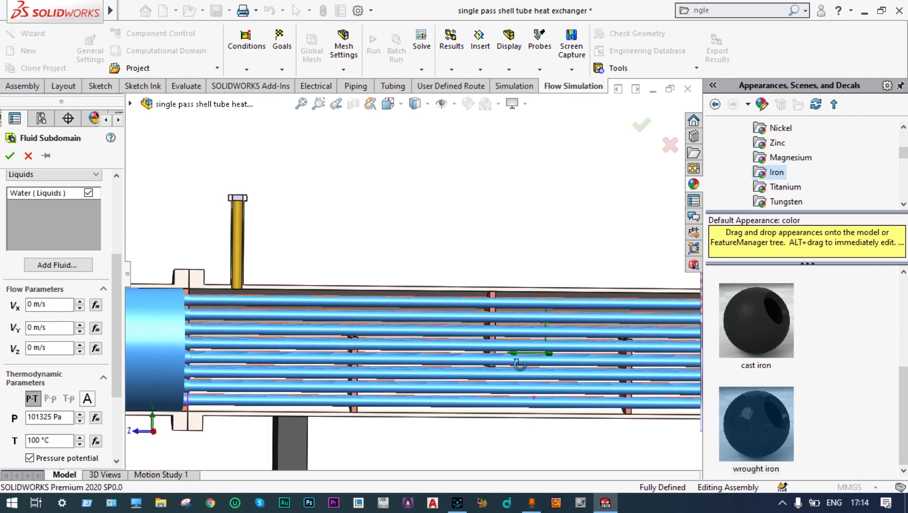
mouse_move(448, 225)
middle_down()
mouse_move(453, 241)
mouse_move(442, 225)
middle_up()
key(f)
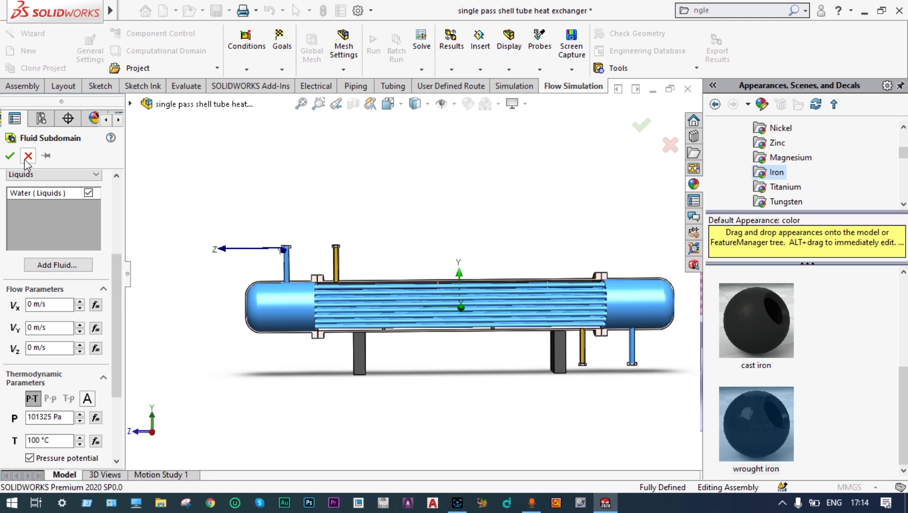
click(10, 156)
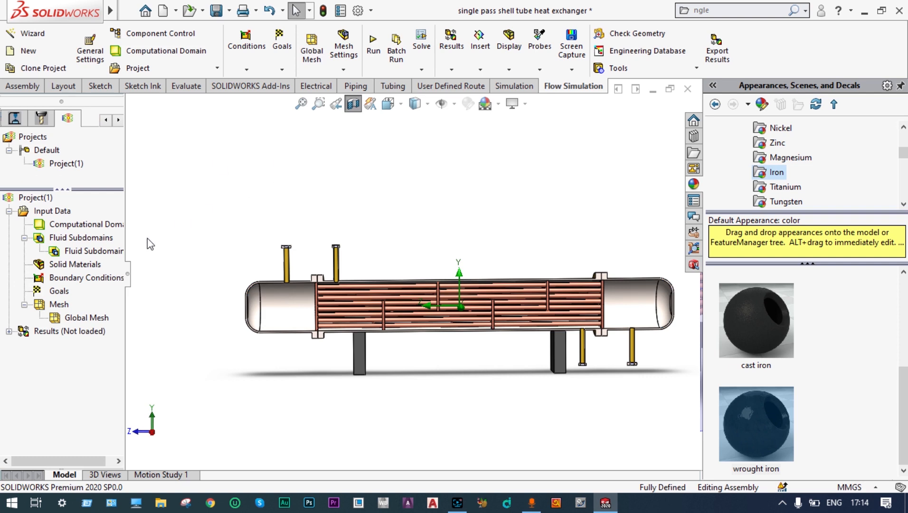
- Start a second fluid subdomain with water and select the inner lid face of the upper shell nozzle next to the tube inlet nozzle
right_click(96, 238)
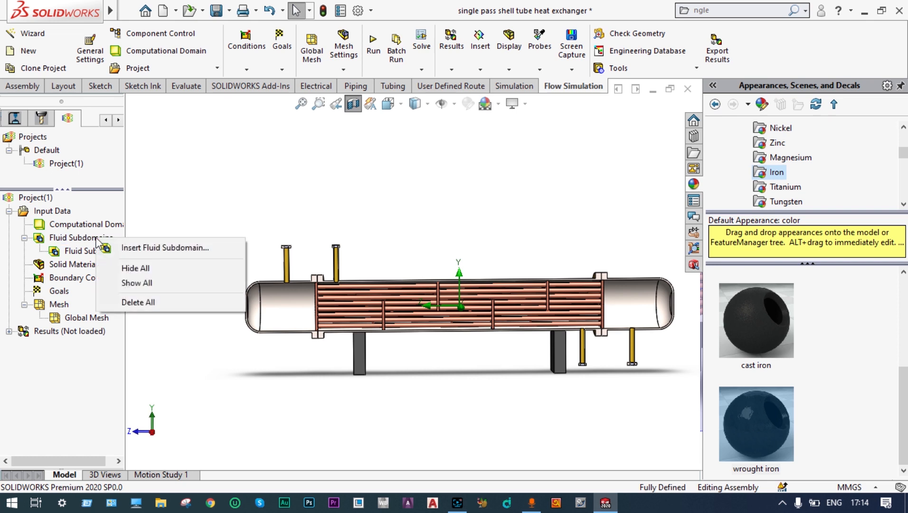
click(141, 247)
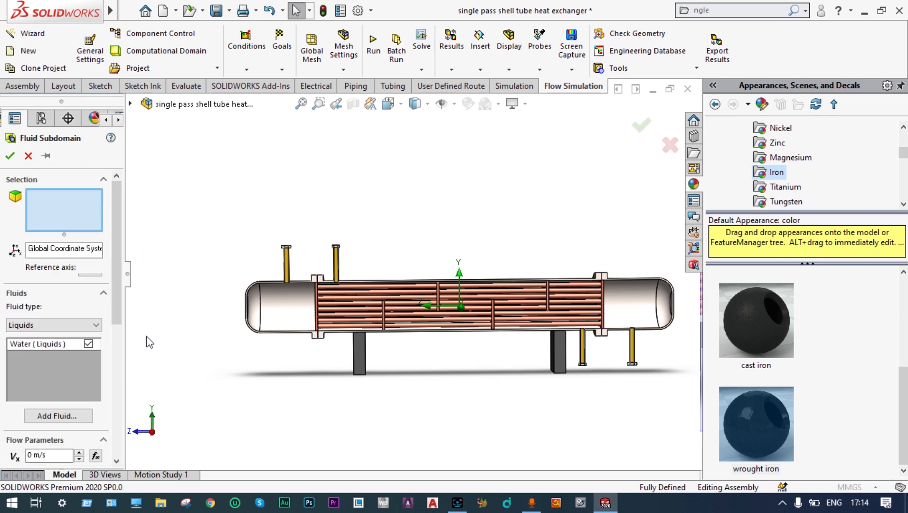
drag(115, 302, 117, 402)
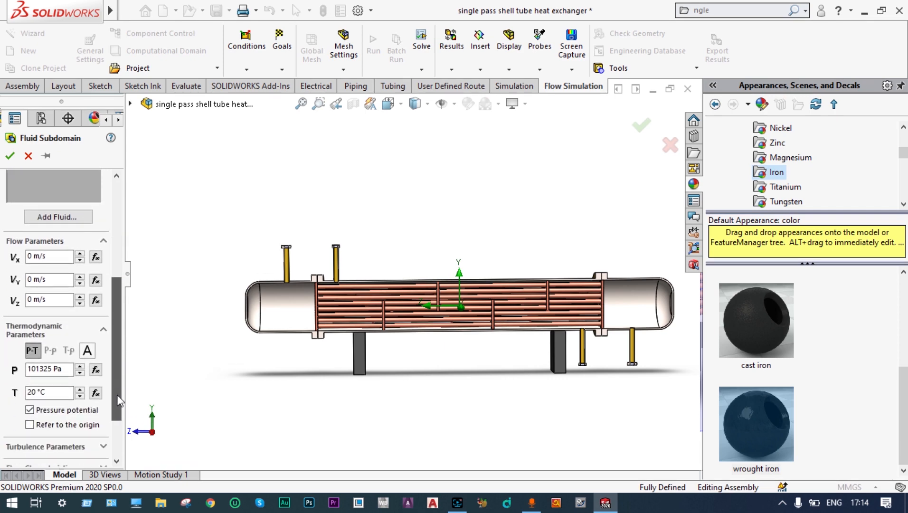
middle_drag(386, 226, 402, 140)
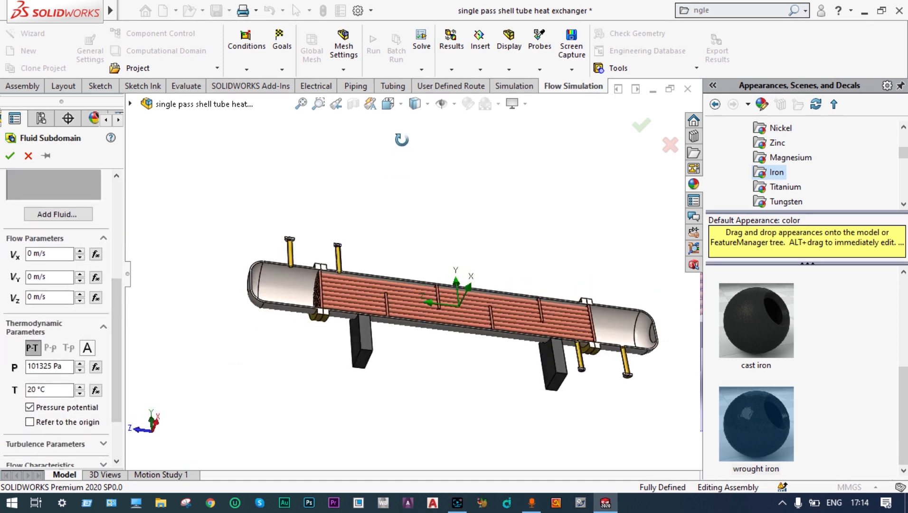
scroll(347, 253, down, 6)
scroll(347, 253, down, 5)
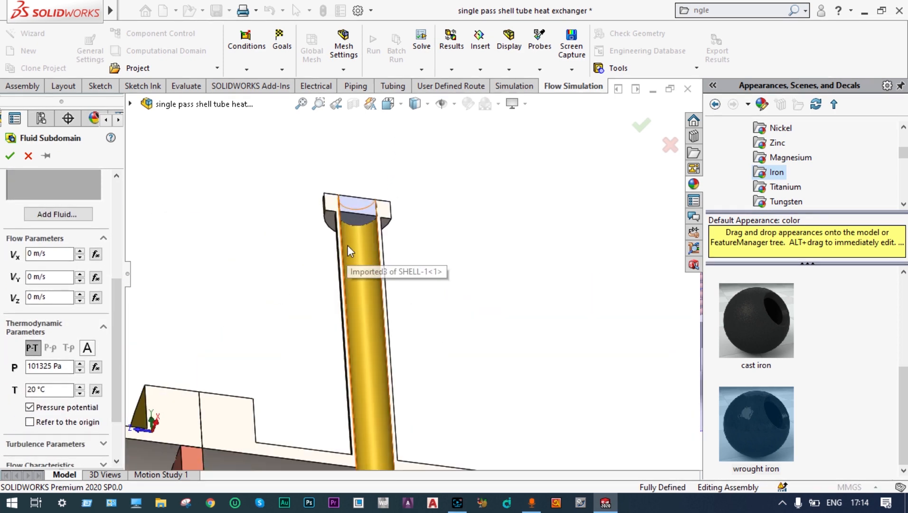
click(355, 223)
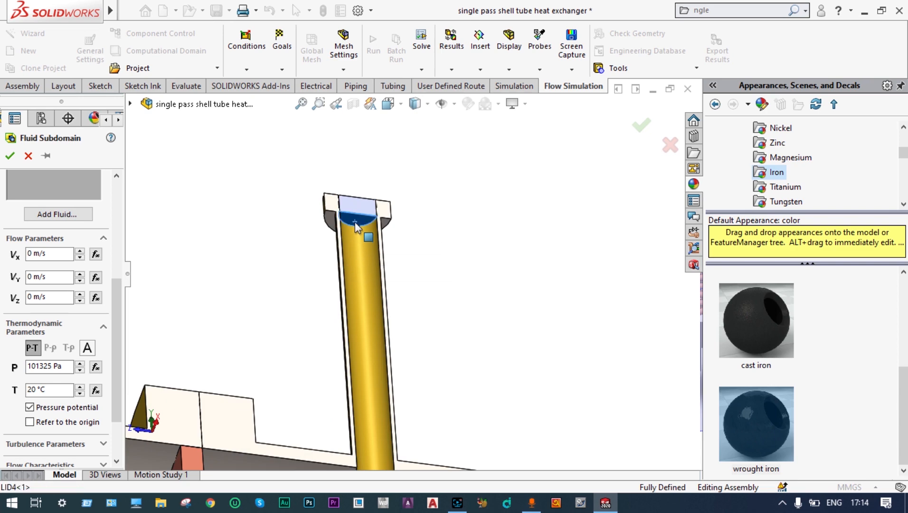
- Check the shell-side fluid volume around the tubes from several angles and accept the second fluid subdomain
scroll(417, 203, up, 6)
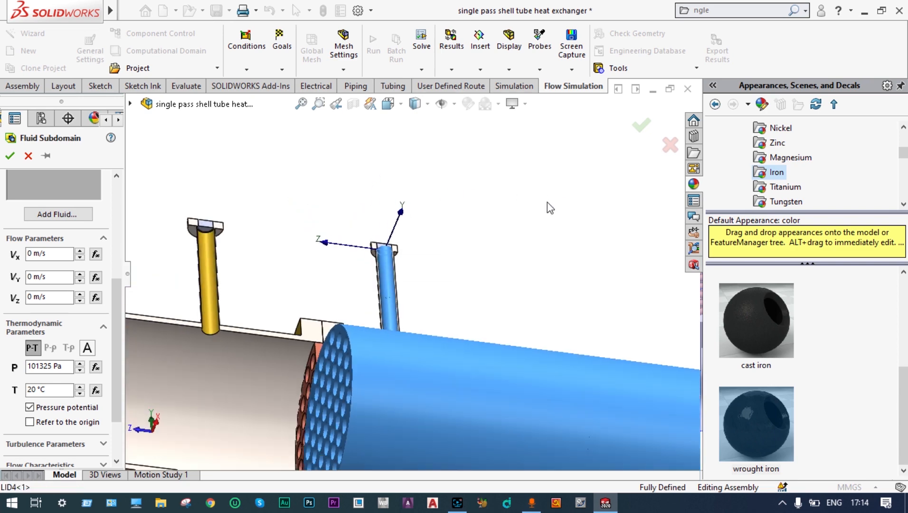
scroll(546, 203, up, 2)
middle_drag(546, 205, 559, 239)
scroll(551, 223, up, 5)
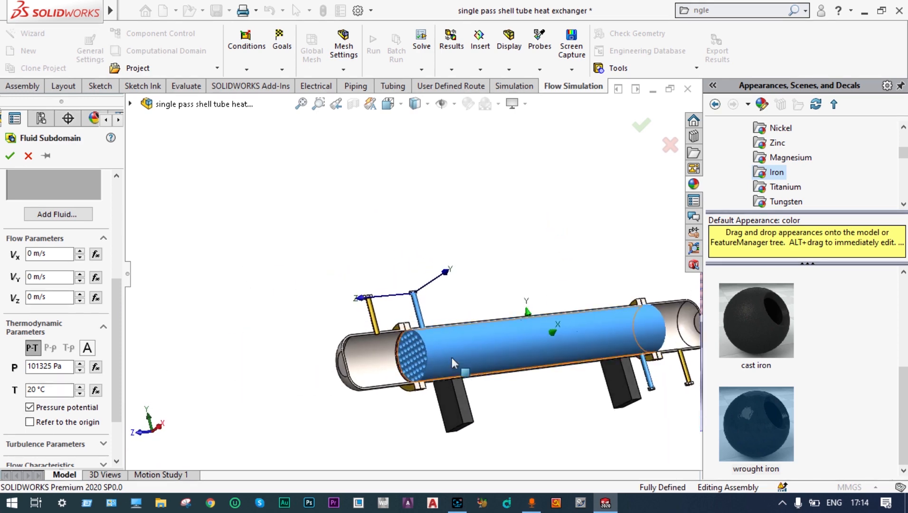
scroll(453, 364, down, 6)
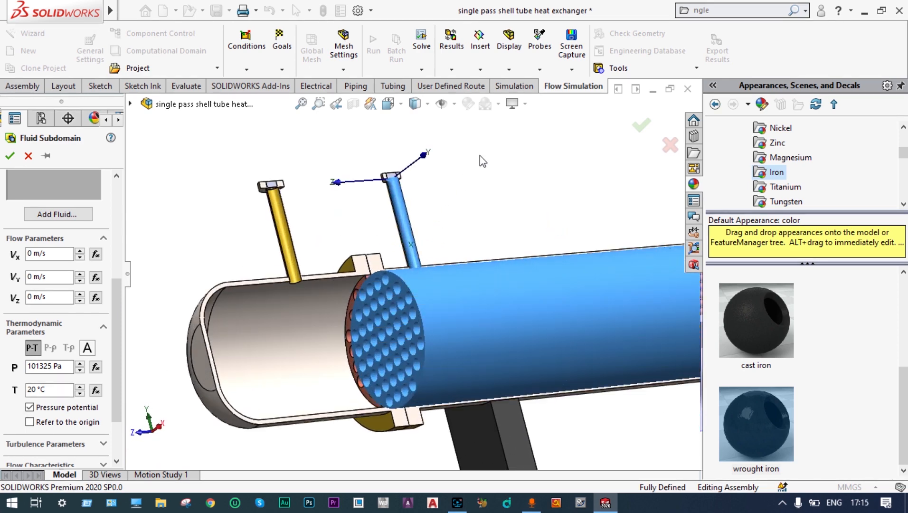
middle_drag(489, 172, 513, 210)
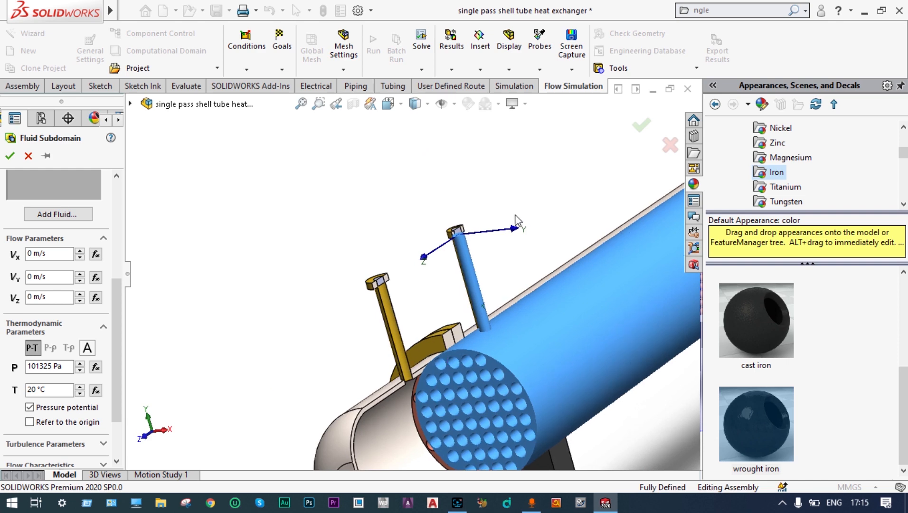
scroll(518, 219, up, 5)
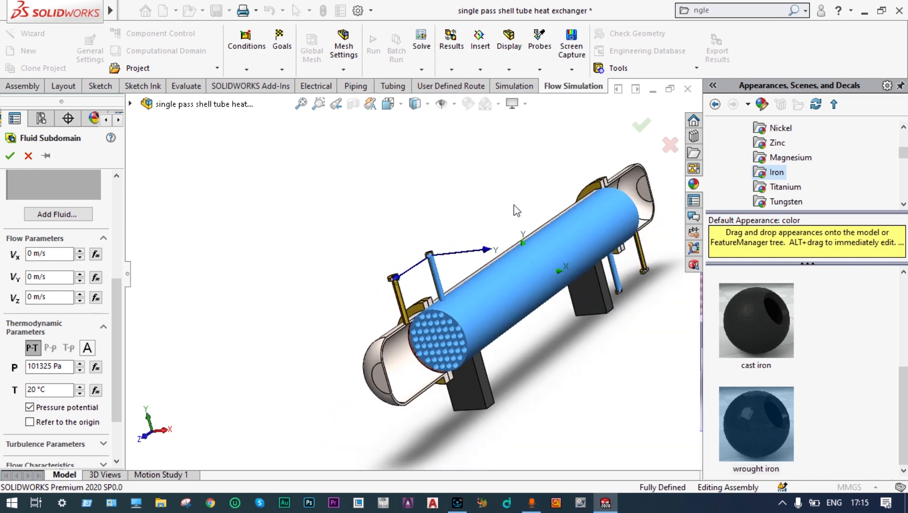
middle_drag(510, 212, 447, 247)
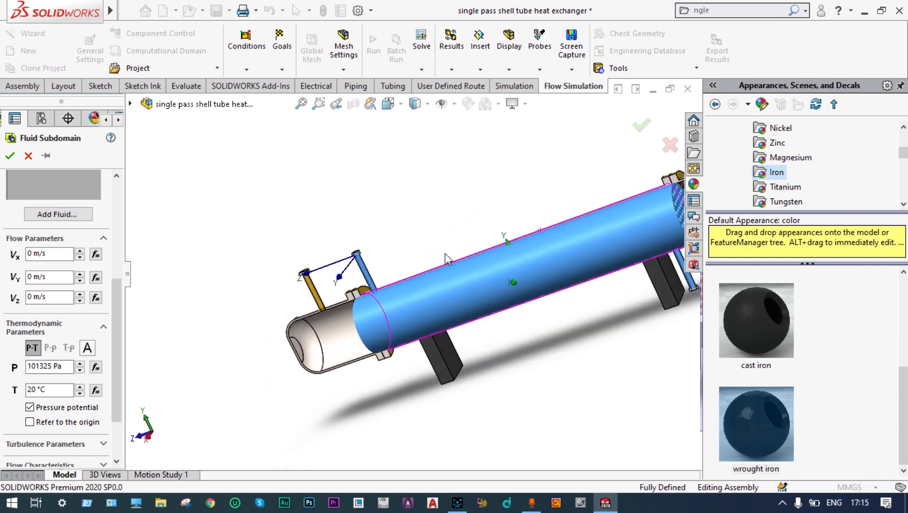
click(641, 126)
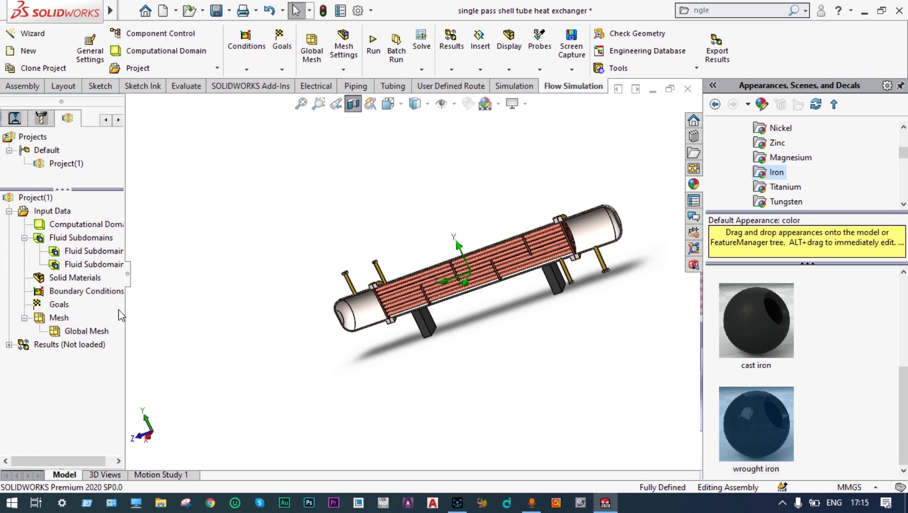
- Assign the pre-defined metal Copper as solid material to the BEFFLE component with the tube bundle and accept it
right_click(89, 284)
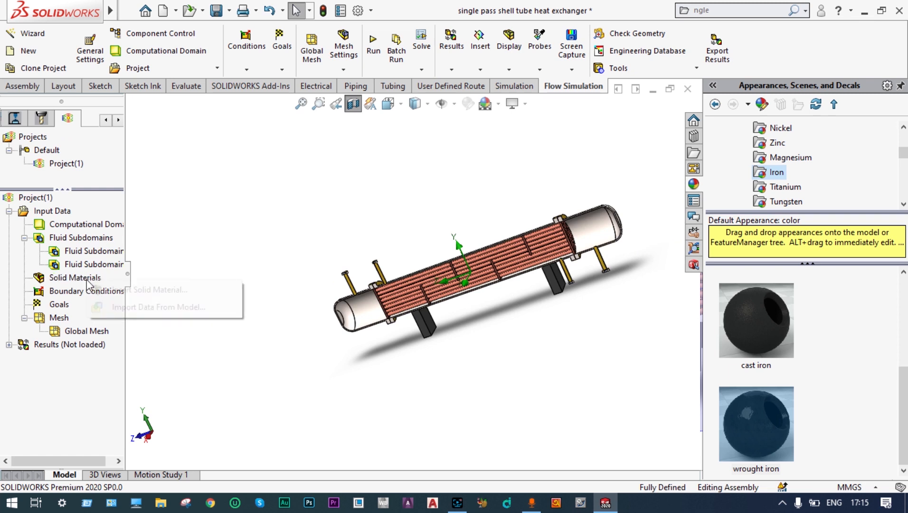
click(119, 290)
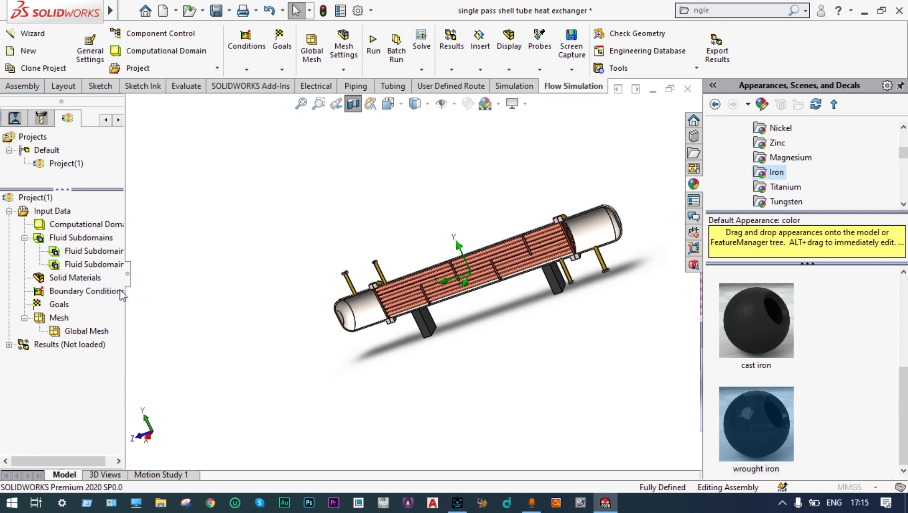
click(15, 279)
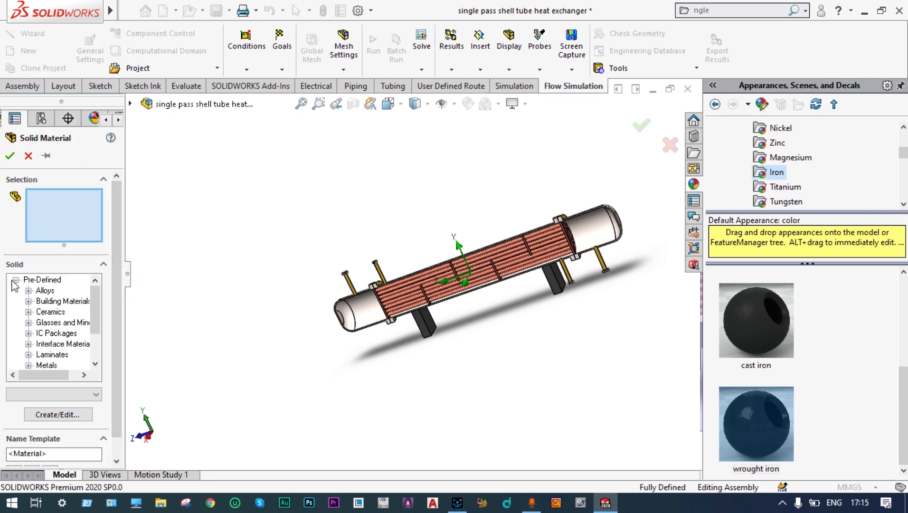
click(29, 365)
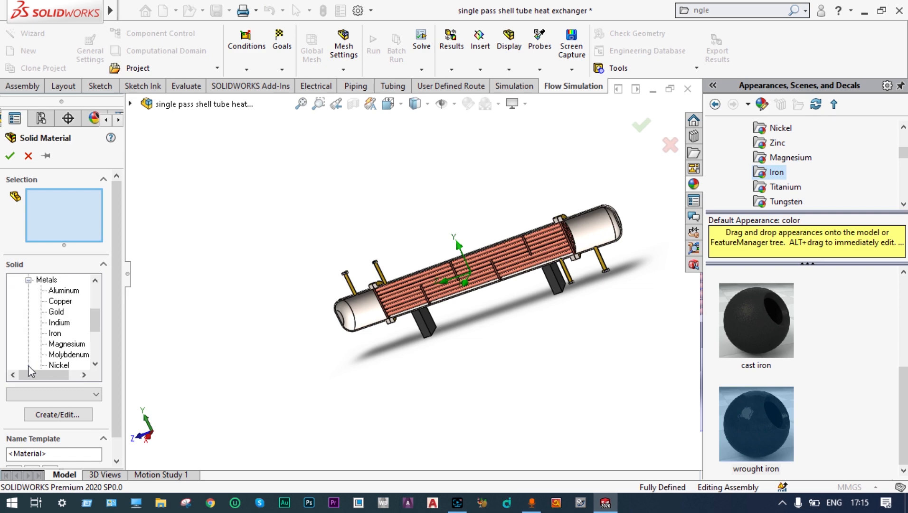
click(61, 303)
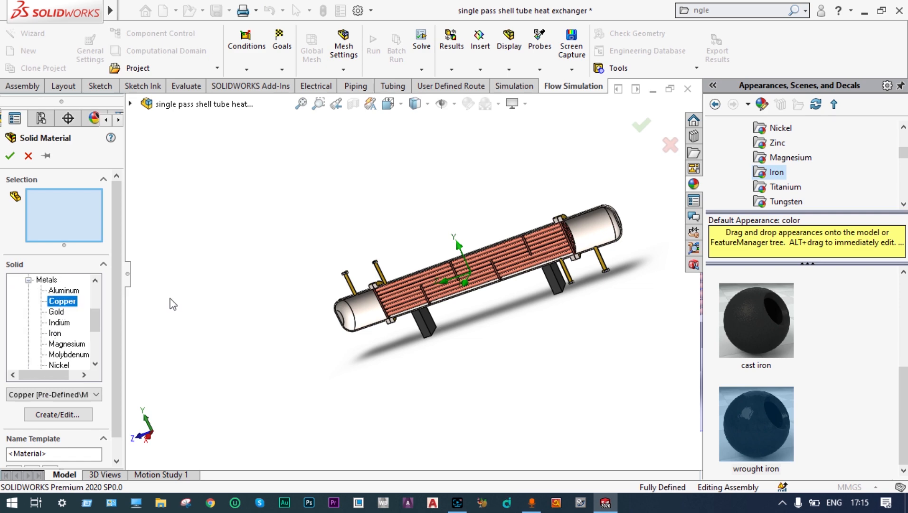
scroll(495, 265, down, 5)
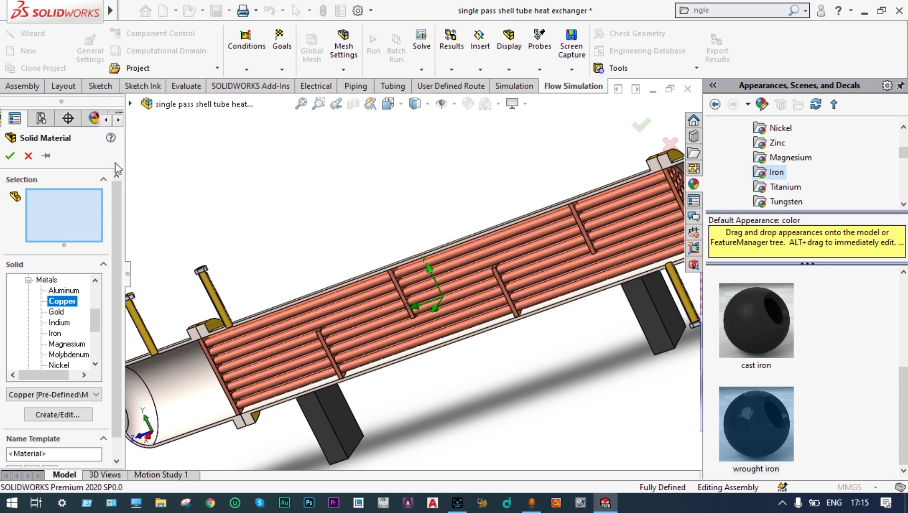
click(130, 103)
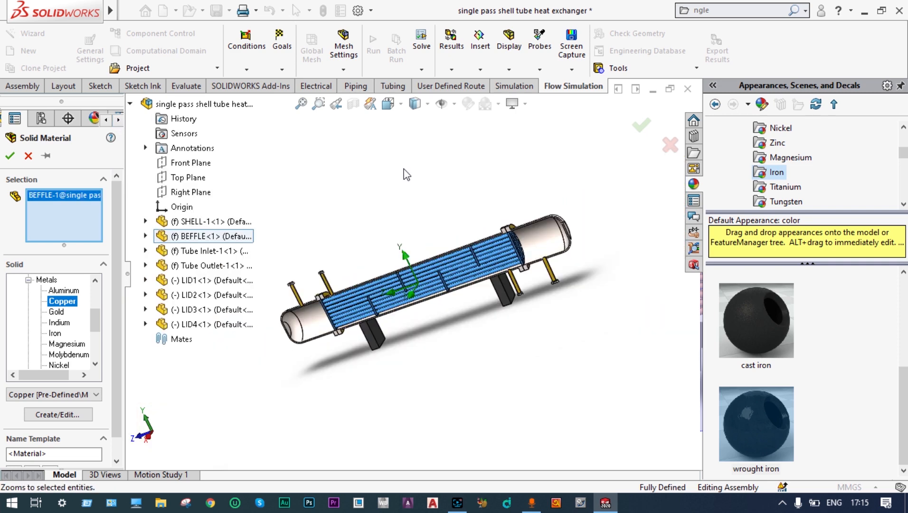
click(9, 155)
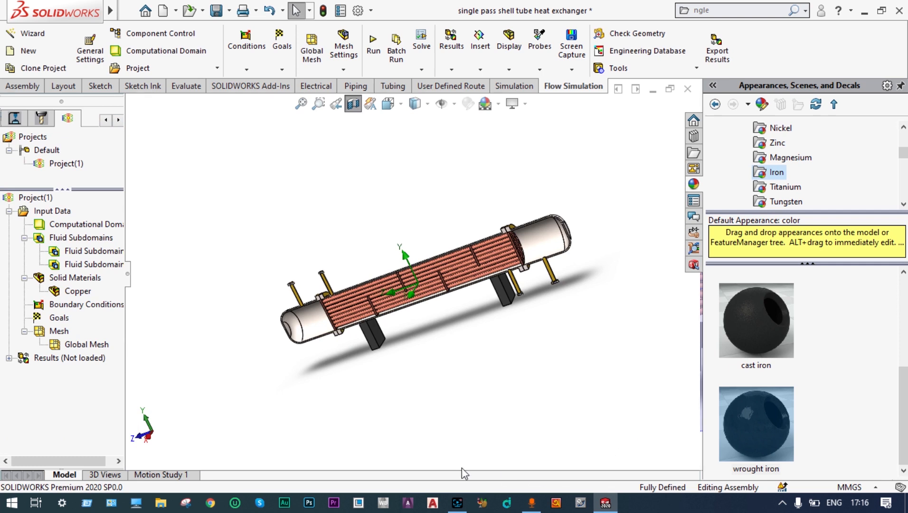
- Begin a second solid material definition using the pre-defined alloy Steel Stainless 321
right_click(76, 280)
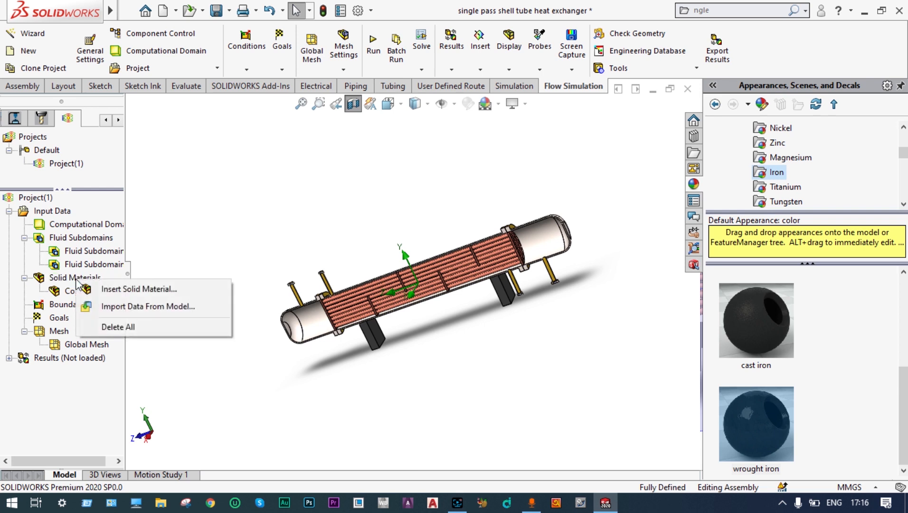
click(122, 288)
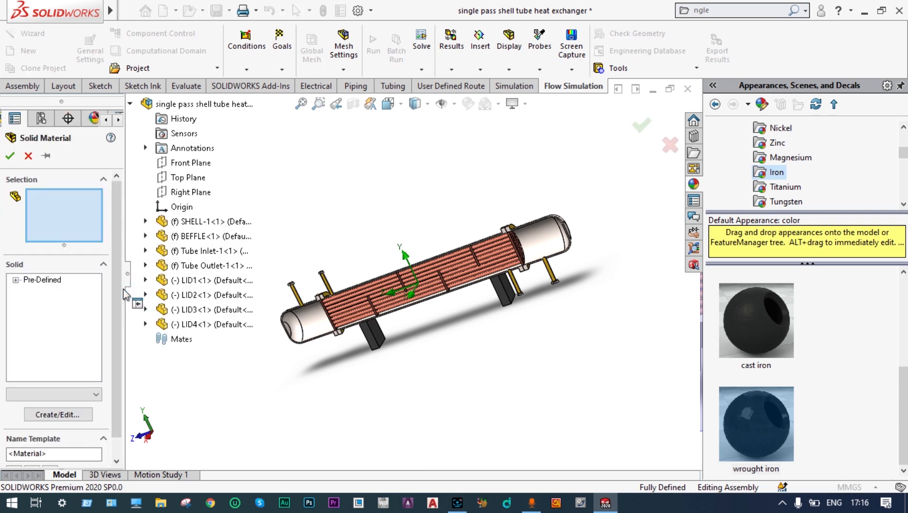
click(16, 280)
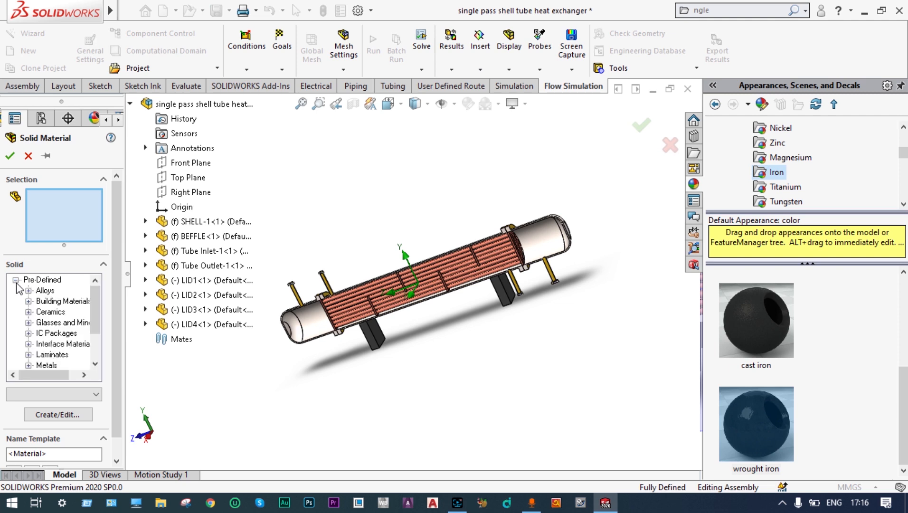
drag(93, 295, 93, 319)
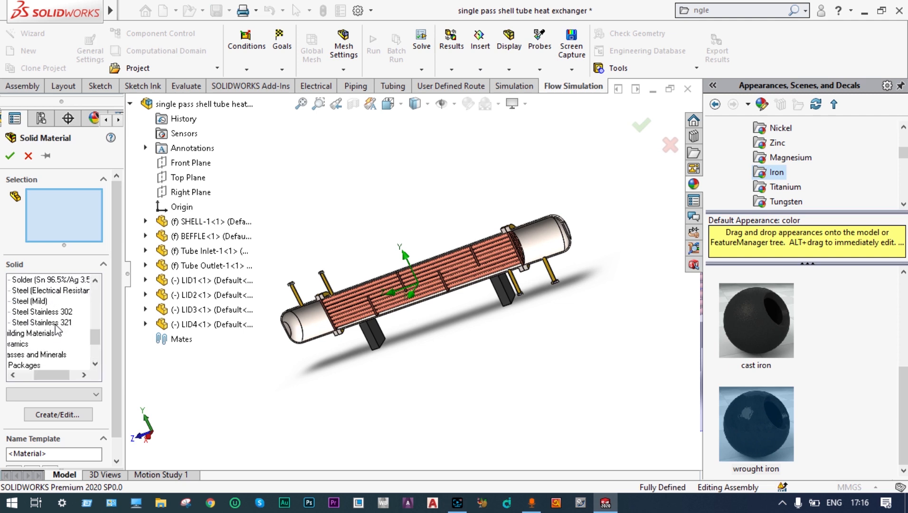
click(52, 323)
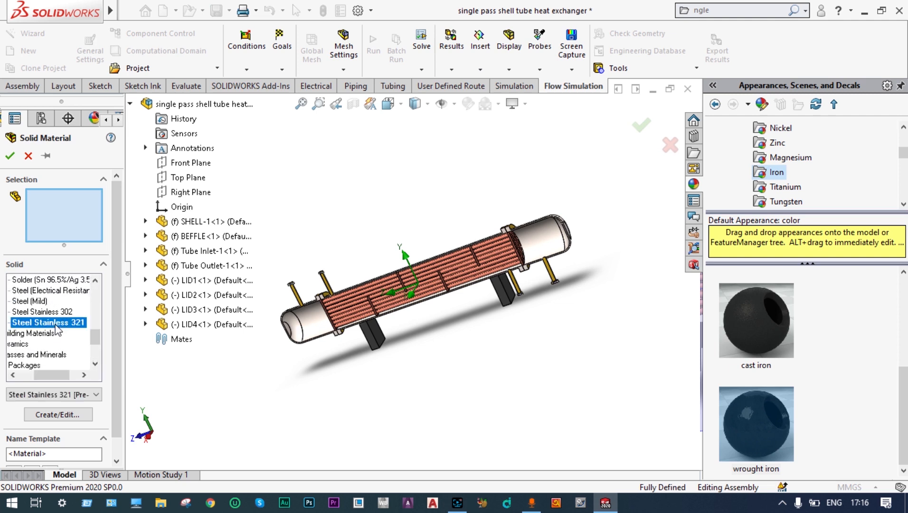
- Select the Tube Outlet, SHELL and Tube Inlet components for the stainless steel material
middle_drag(693, 356, 675, 413)
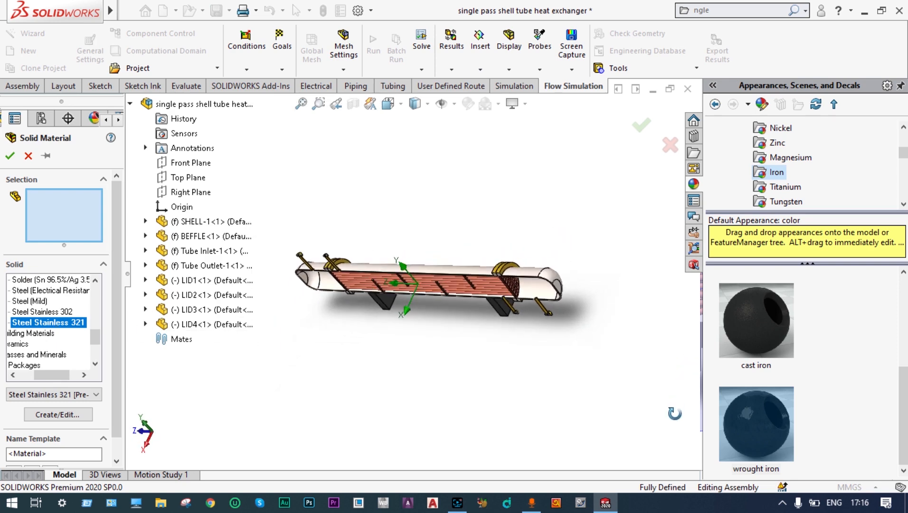
click(539, 285)
middle_drag(541, 225, 453, 285)
click(454, 285)
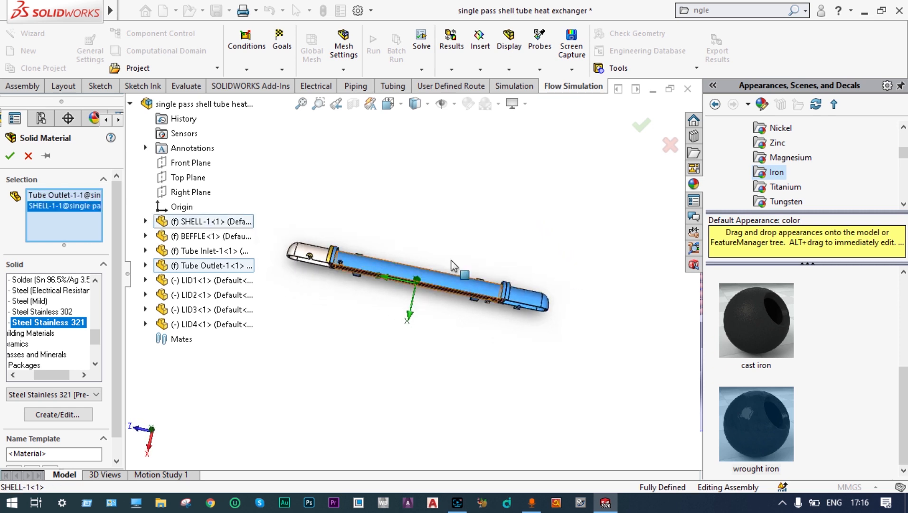
middle_drag(449, 229, 462, 255)
click(313, 249)
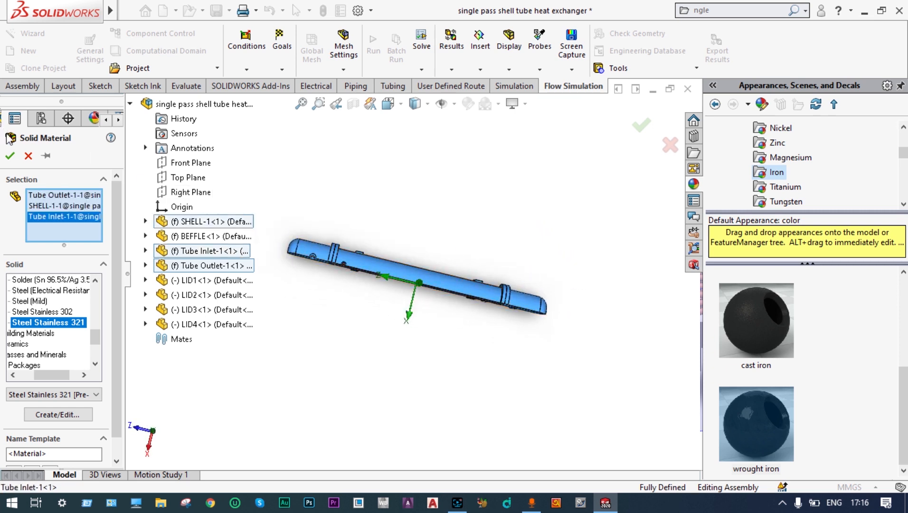
- Accept the Steel Stainless 321 solid material for the shell, tube inlet and tube outlet components
click(10, 155)
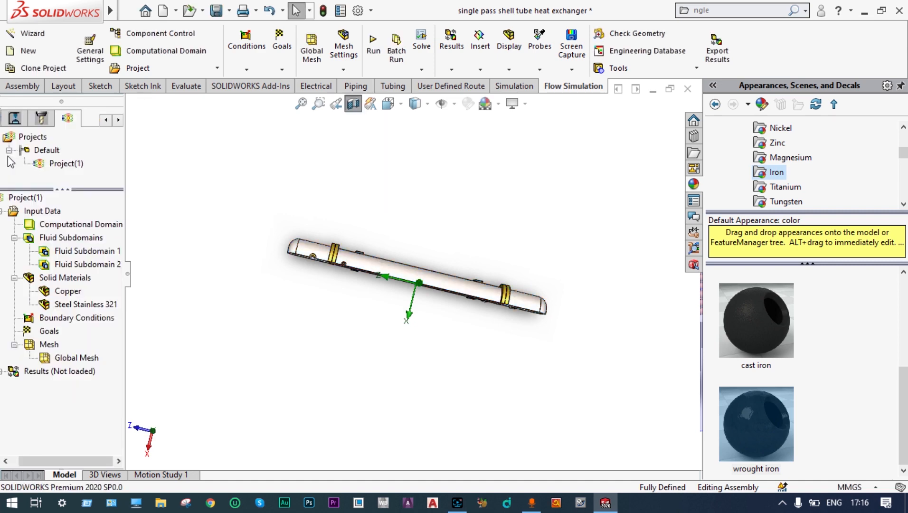
middle_drag(565, 249, 597, 154)
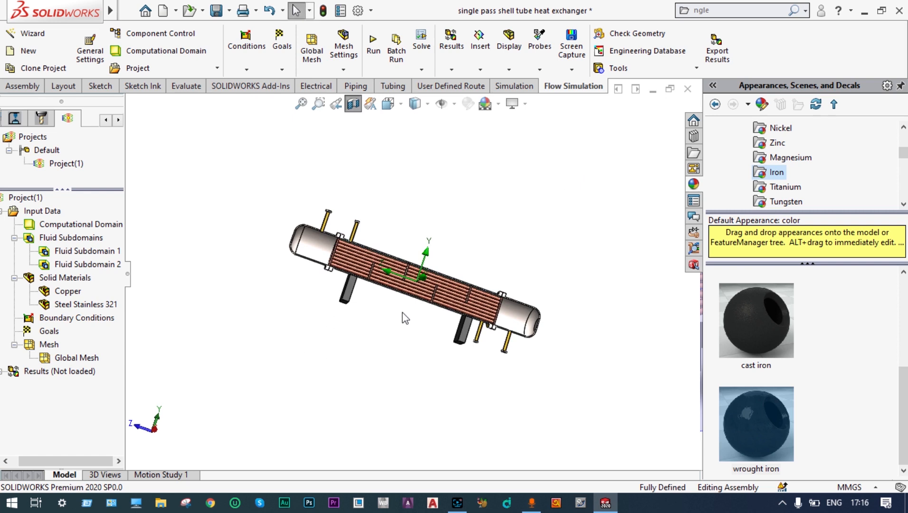
middle_drag(404, 318, 399, 388)
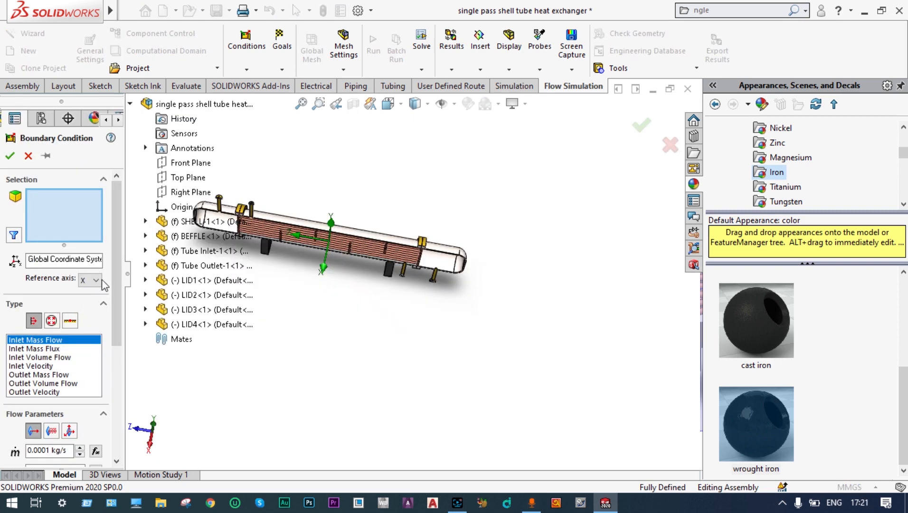
- Set the new Inlet Mass Flow boundary condition to a mass flow rate of 1 kg/s and a temperature of 100 °C
drag(114, 254, 114, 339)
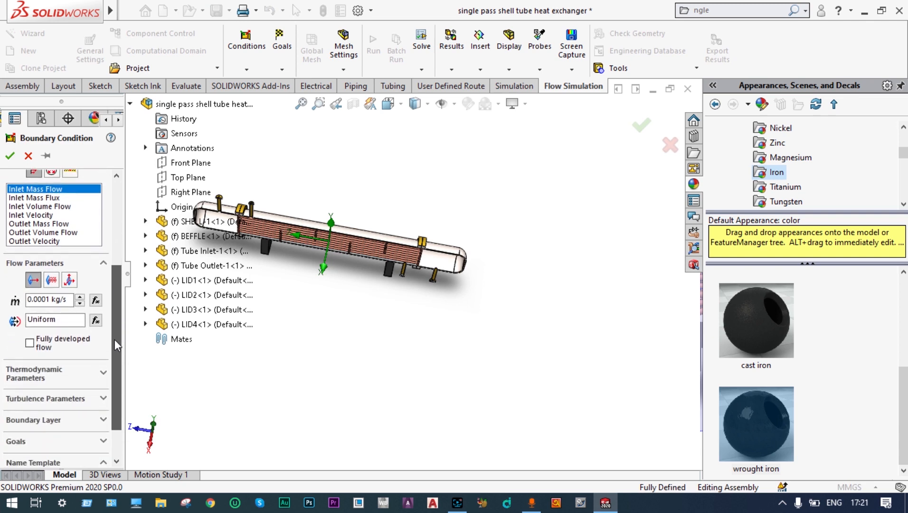
click(49, 296)
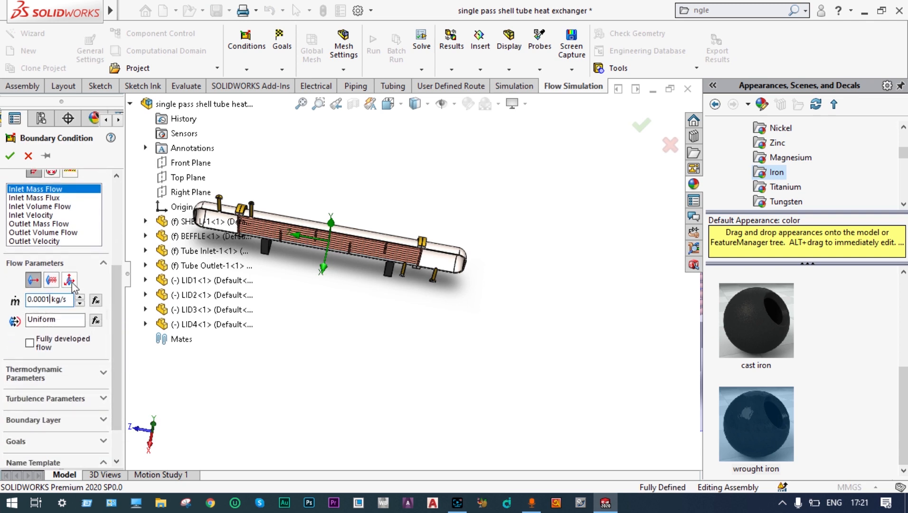
key(BackSpace)
key(BackSpace)
key(BackSpace)
key(BackSpace)
key(BackSpace)
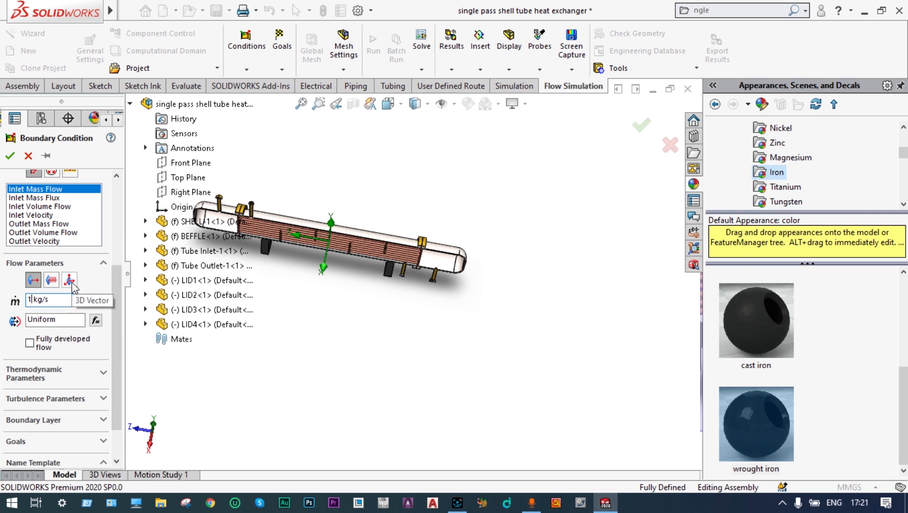
click(102, 378)
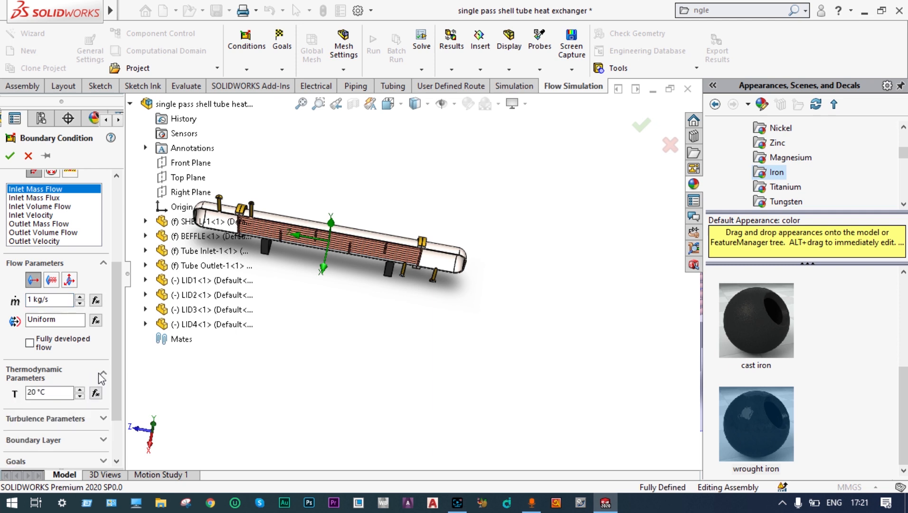
click(31, 392)
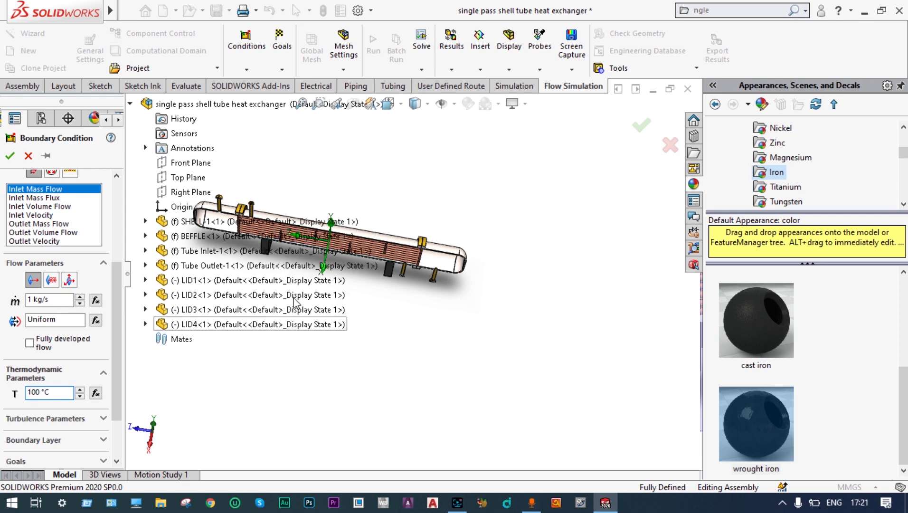
- Apply the 1 kg/s inlet mass flow to the inner face of LID1 on the end chamber's upper nozzle and accept it
scroll(416, 171, up, 2)
scroll(319, 193, down, 5)
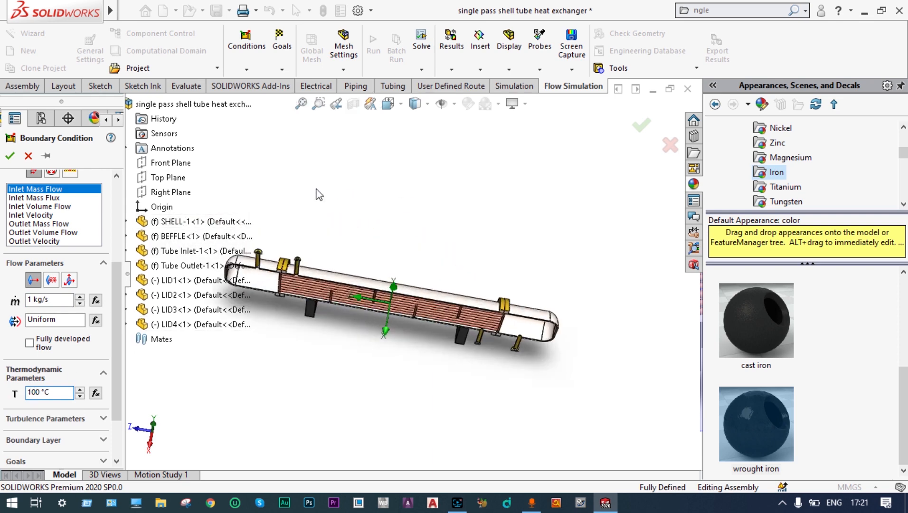
scroll(481, 205, up, 3)
scroll(479, 202, up, 3)
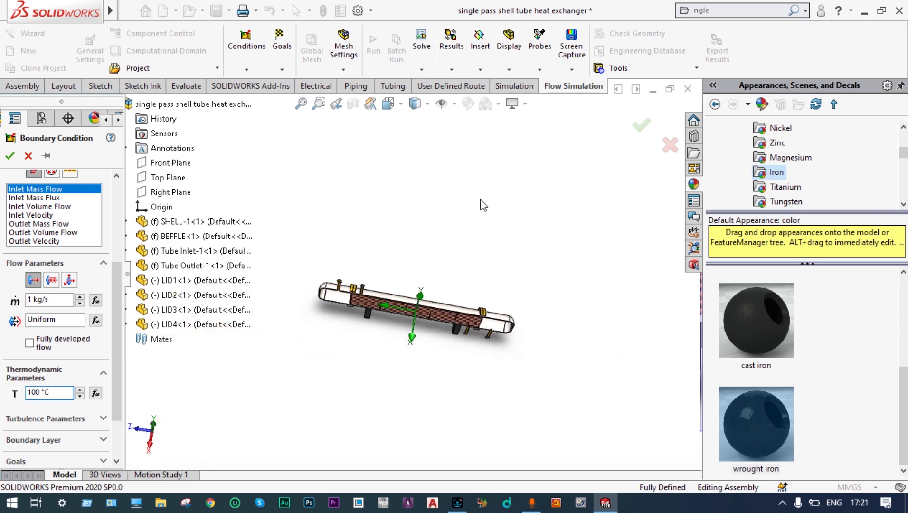
middle_drag(480, 205, 497, 136)
scroll(337, 286, down, 6)
scroll(373, 257, down, 5)
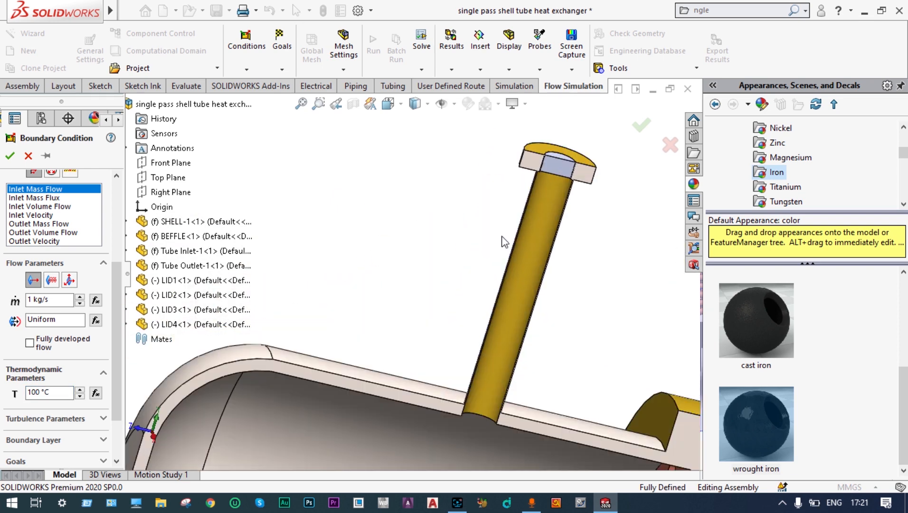
click(552, 183)
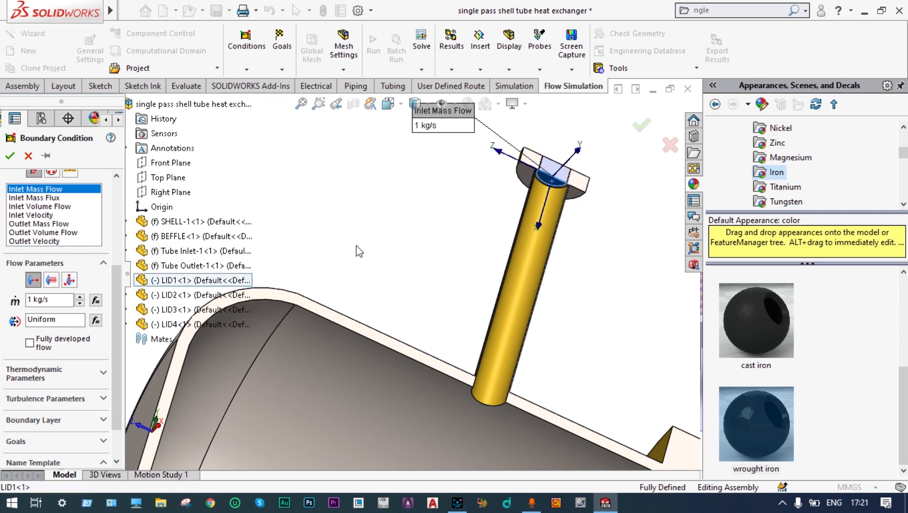
click(10, 155)
- Insert a second Inlet Mass Flow boundary condition, set its mass flow rate to 0.5 kg/s and check its thermodynamic parameters
scroll(261, 283, up, 8)
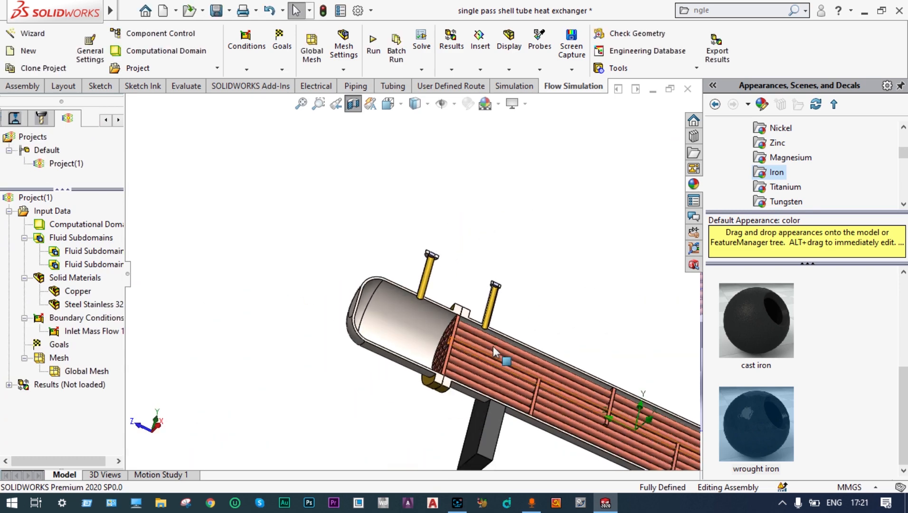
scroll(493, 345, up, 2)
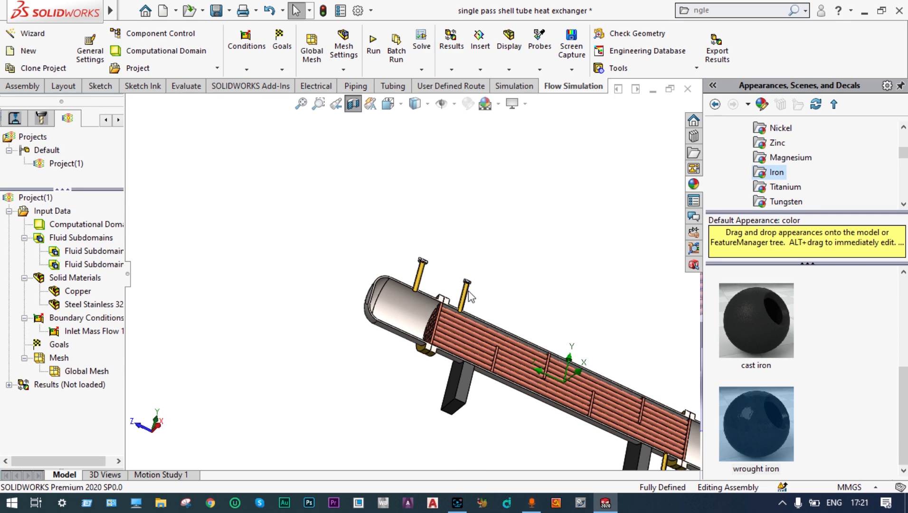
scroll(470, 296, down, 3)
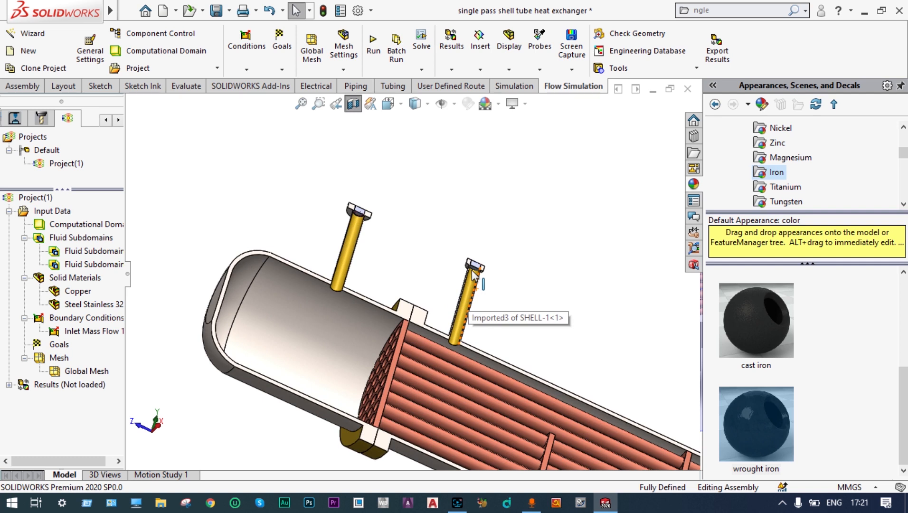
right_click(79, 317)
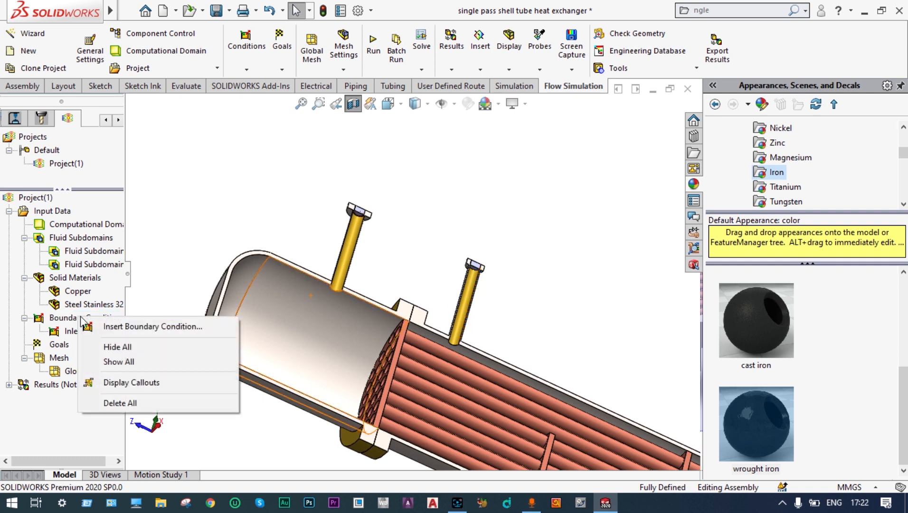
click(124, 326)
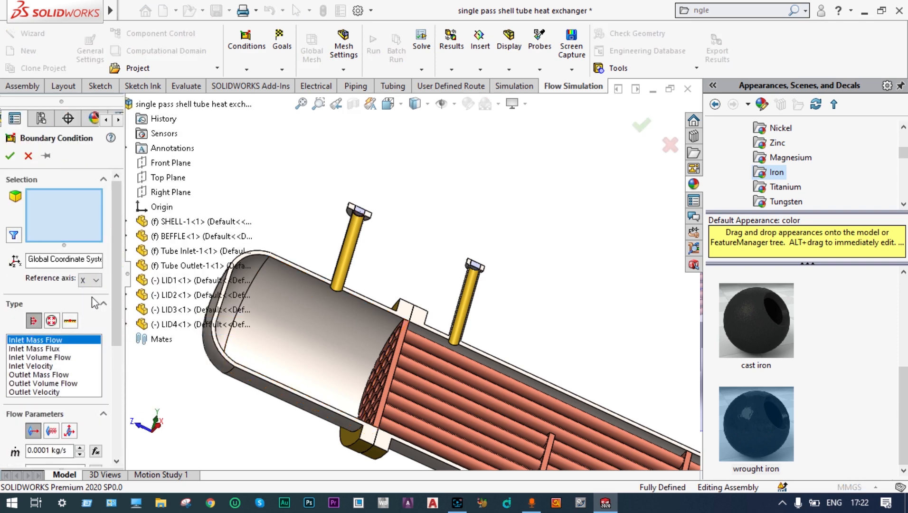
drag(116, 265, 116, 338)
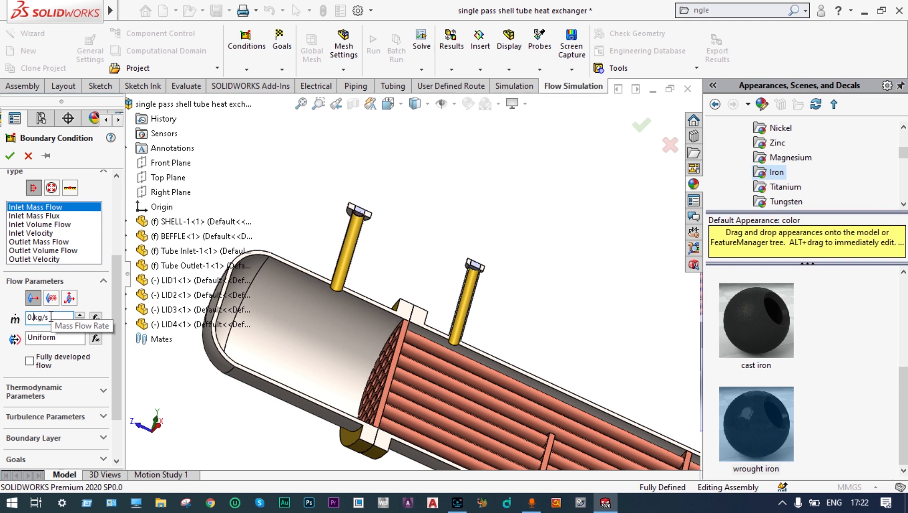
text(5)
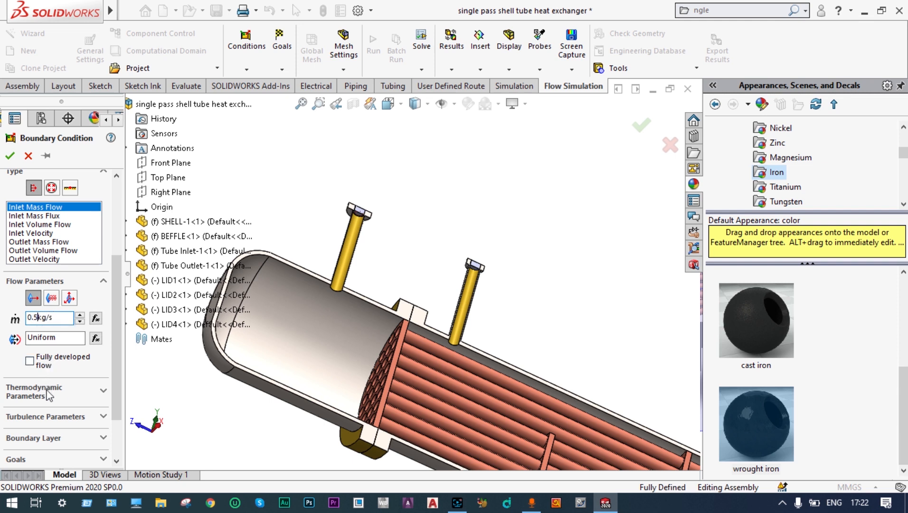
click(104, 393)
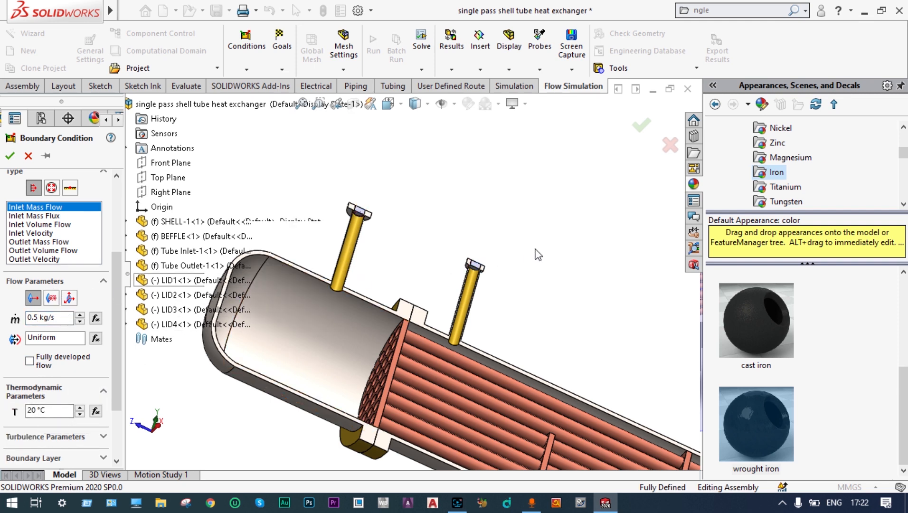
- Apply the 0.5 kg/s inlet mass flow to the inner face of LID4 on the shell's upper nozzle and accept it
middle_drag(536, 249, 553, 218)
scroll(473, 291, down, 7)
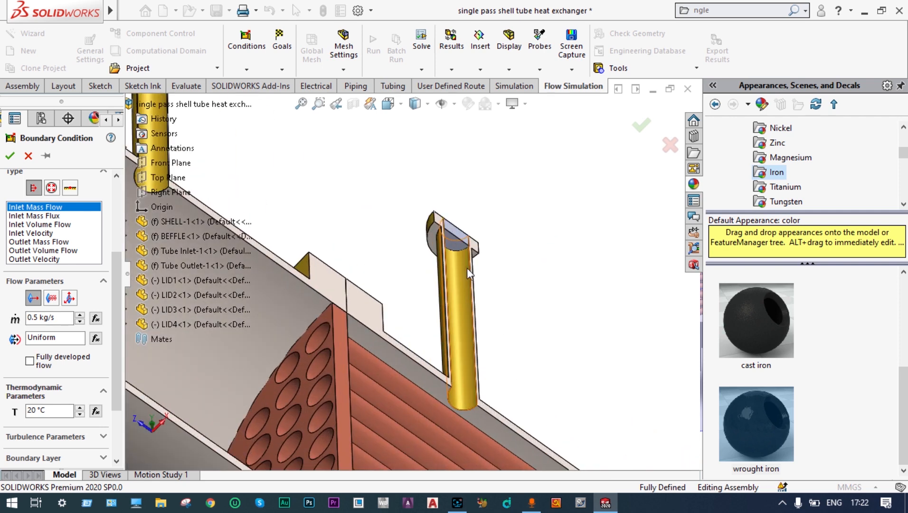
click(455, 241)
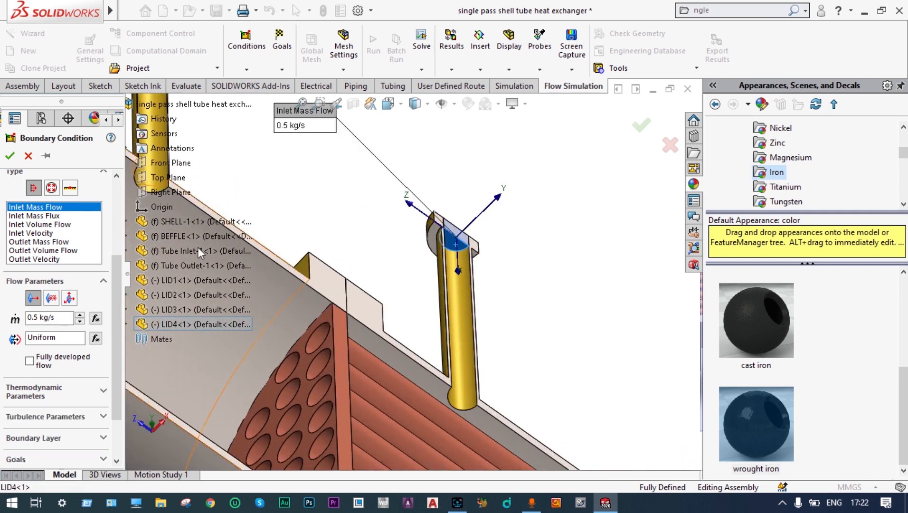
click(9, 158)
- Insert a pressure opening boundary condition of type Environment Pressure
scroll(531, 191, up, 3)
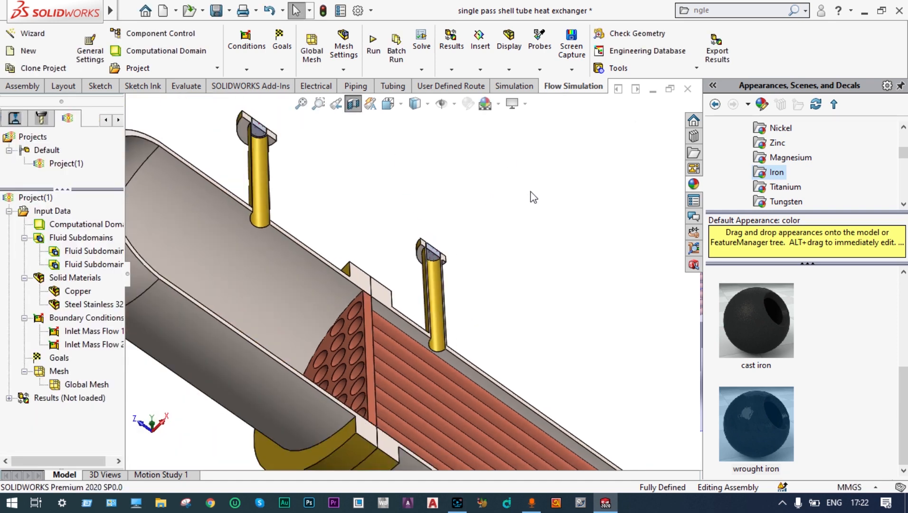
scroll(531, 192, up, 3)
middle_drag(529, 193, 487, 266)
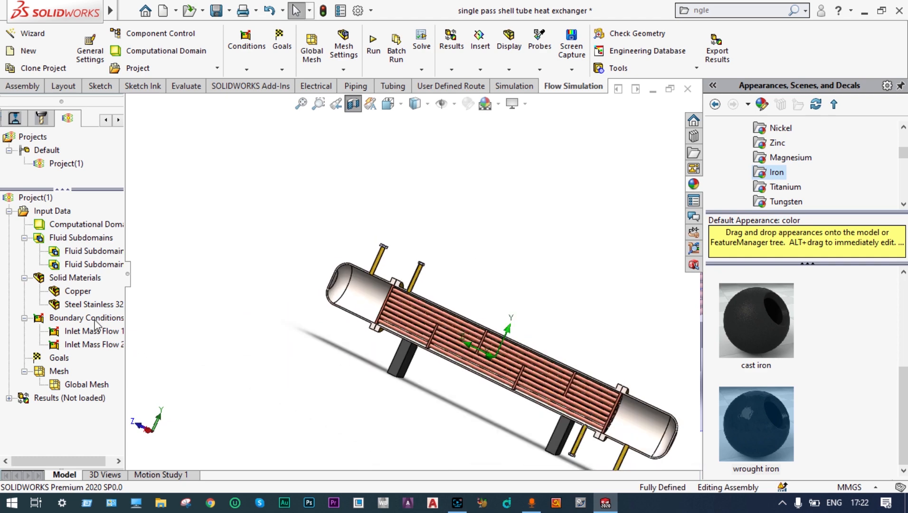
right_click(115, 318)
click(128, 332)
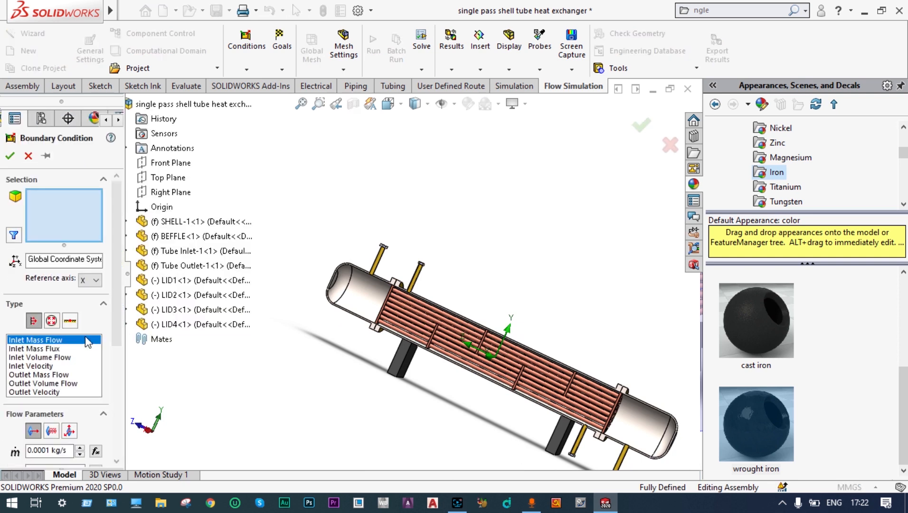
click(51, 322)
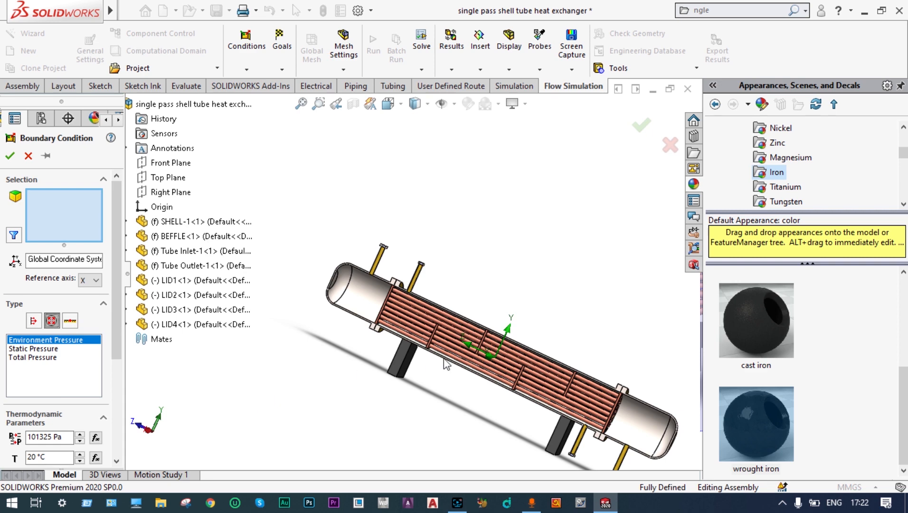
- Apply the environment pressure to the inner face of LID3 on the end chamber's lower nozzle and accept it
scroll(448, 365, up, 2)
scroll(624, 365, down, 2)
middle_drag(602, 372, 553, 418)
scroll(482, 406, down, 5)
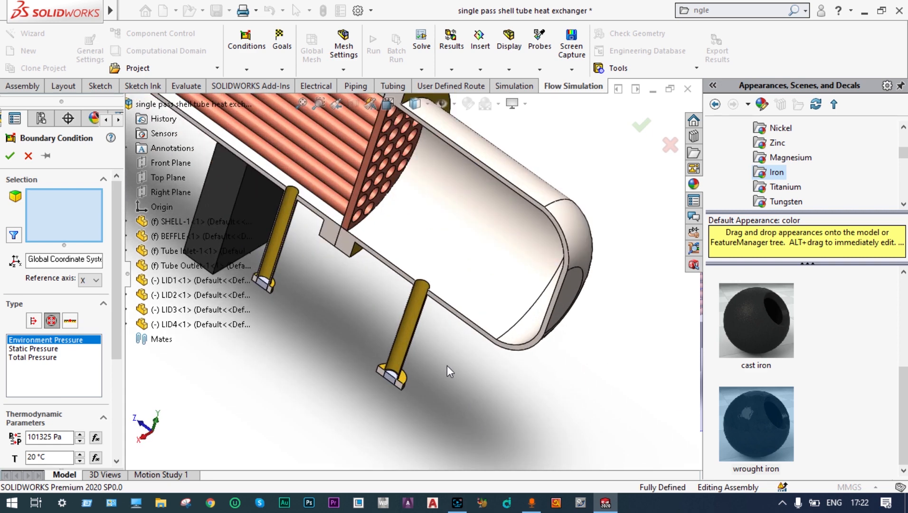
scroll(403, 373, down, 6)
scroll(403, 373, down, 1)
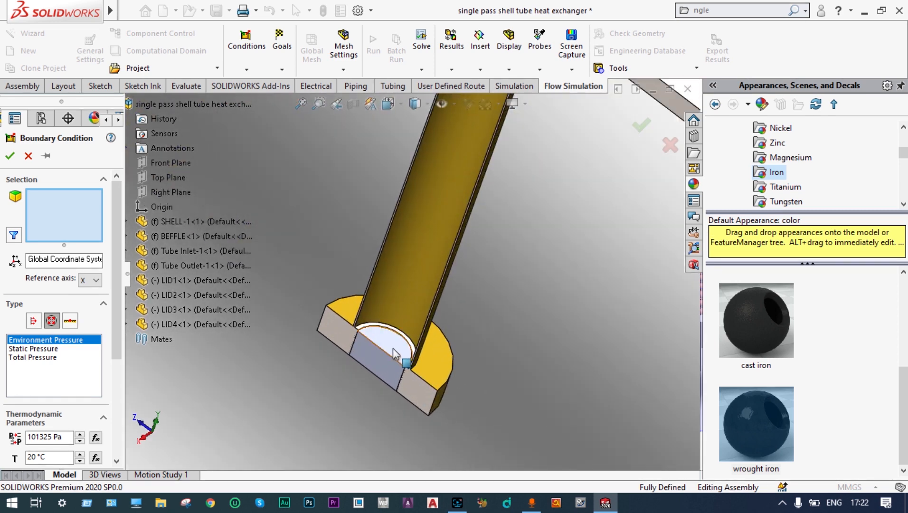
click(396, 360)
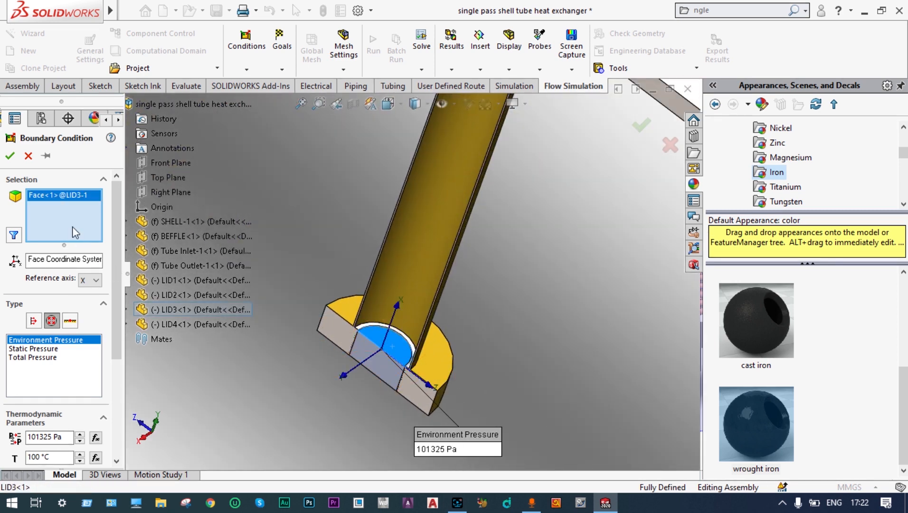
click(10, 156)
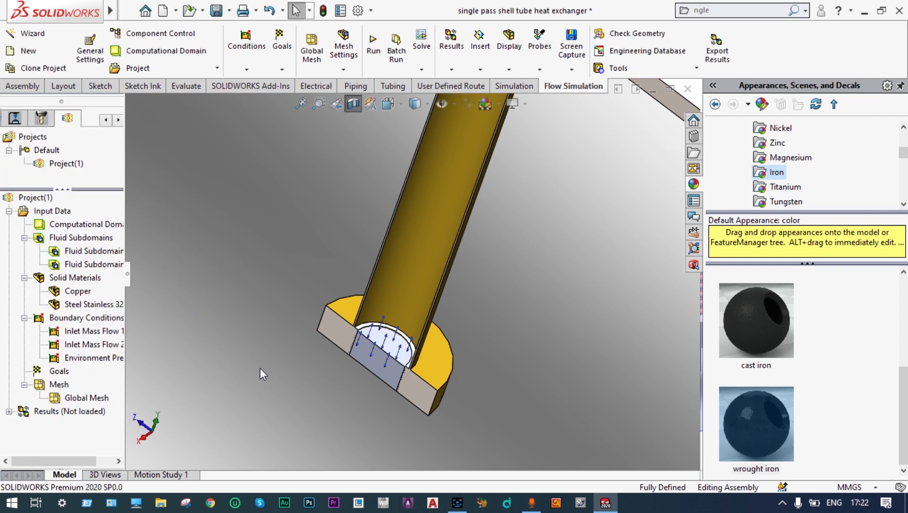
- Insert an Environment Pressure boundary condition on the inner face of LID2 at the shell's lower nozzle and accept it
right_click(79, 319)
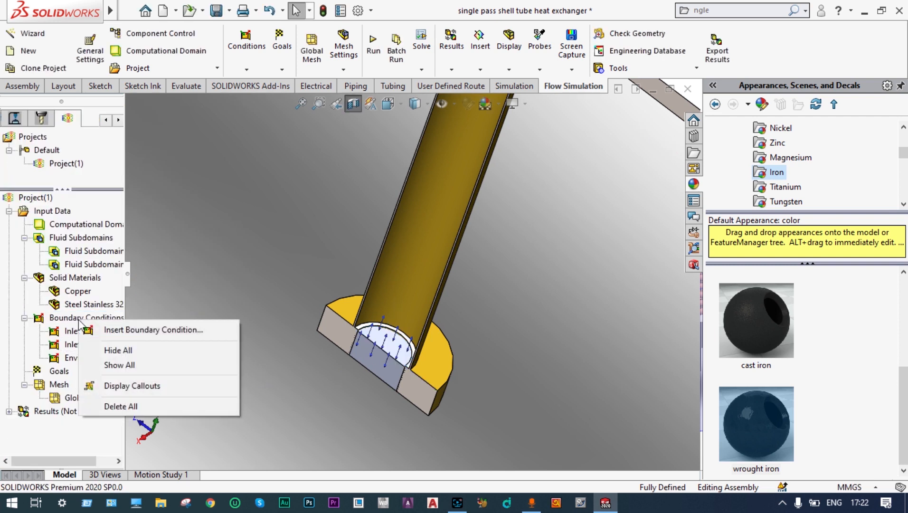
click(110, 330)
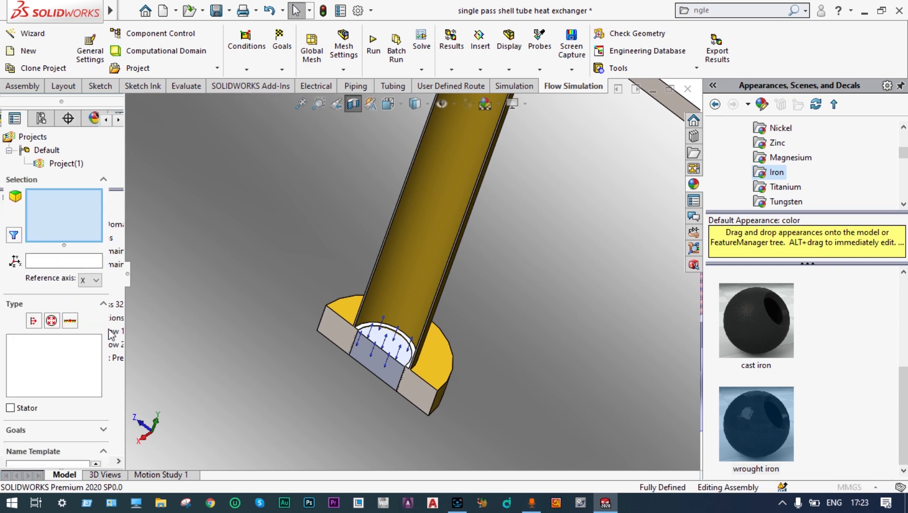
click(53, 321)
scroll(531, 280, up, 5)
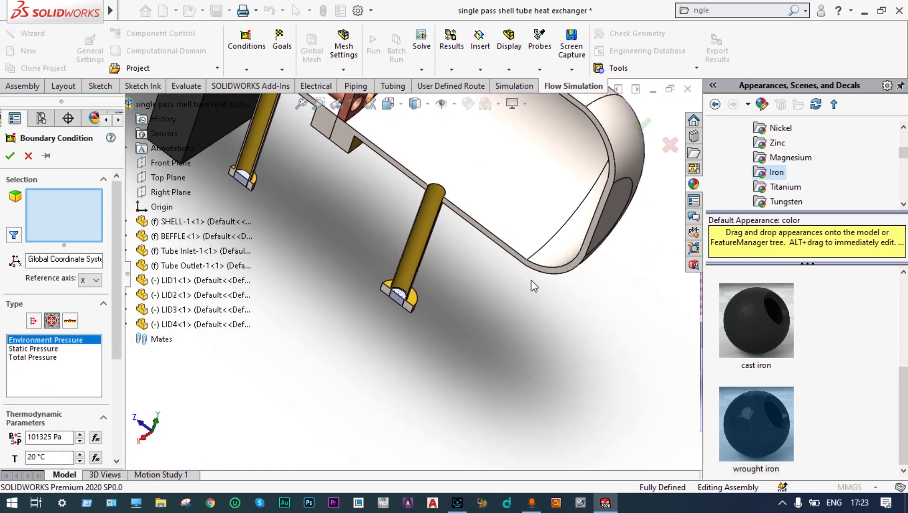
scroll(531, 280, up, 3)
scroll(308, 216, down, 5)
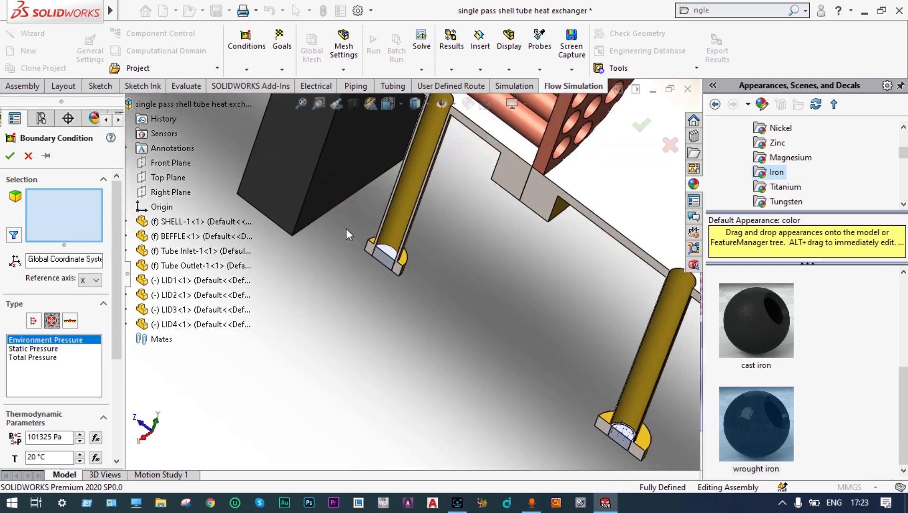
scroll(347, 230, down, 3)
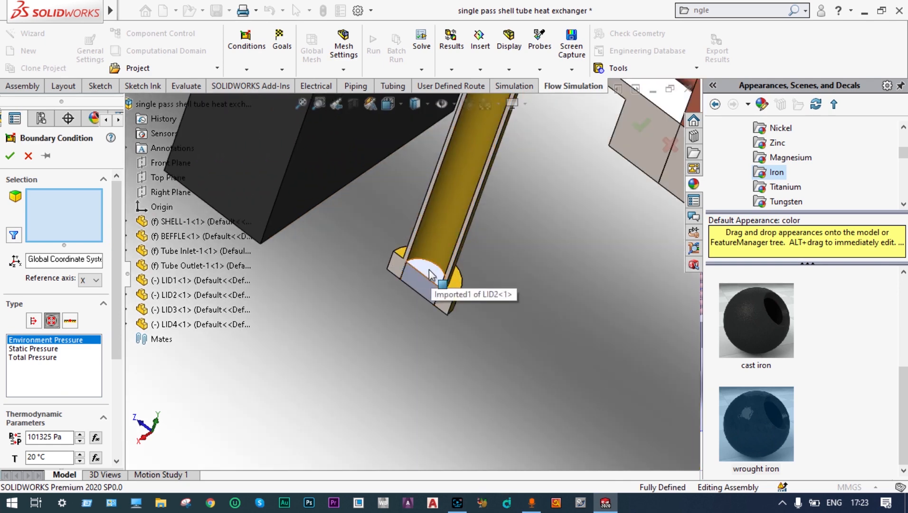
click(430, 275)
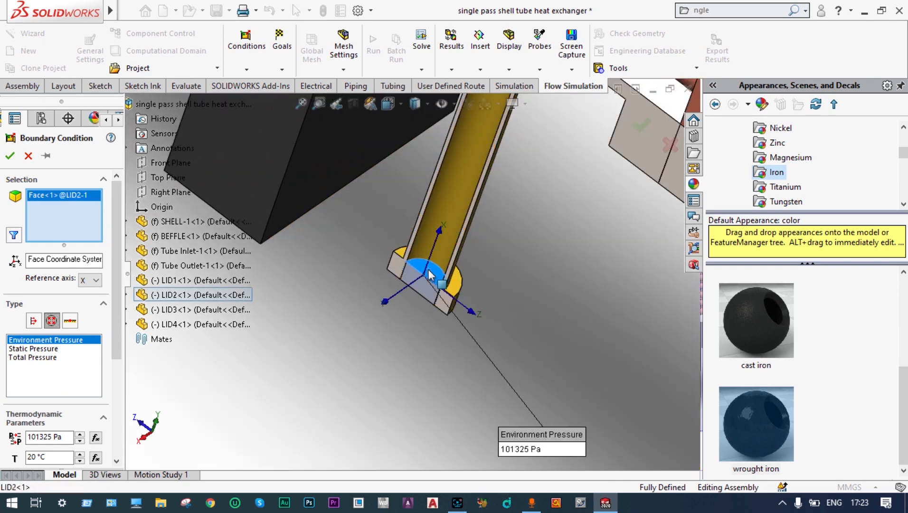
click(10, 156)
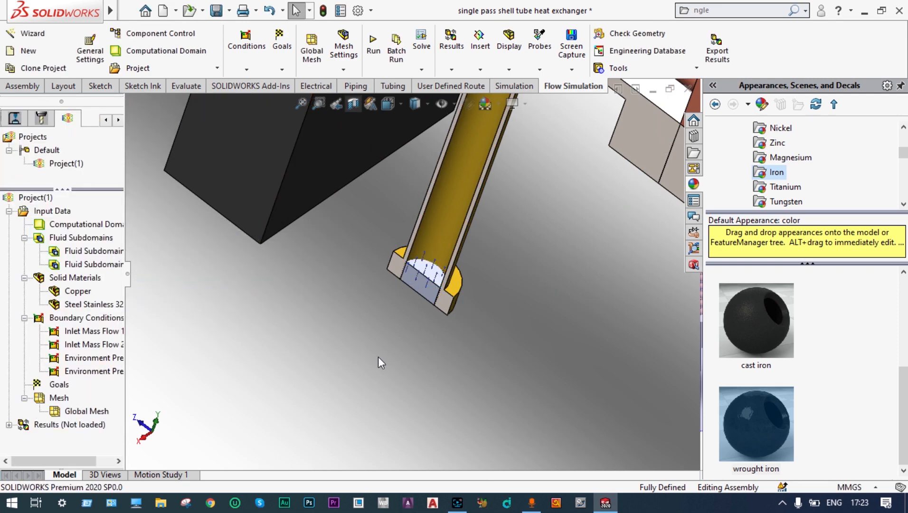
- Insert a global goal for the average Temperature (Fluid)
scroll(378, 363, up, 5)
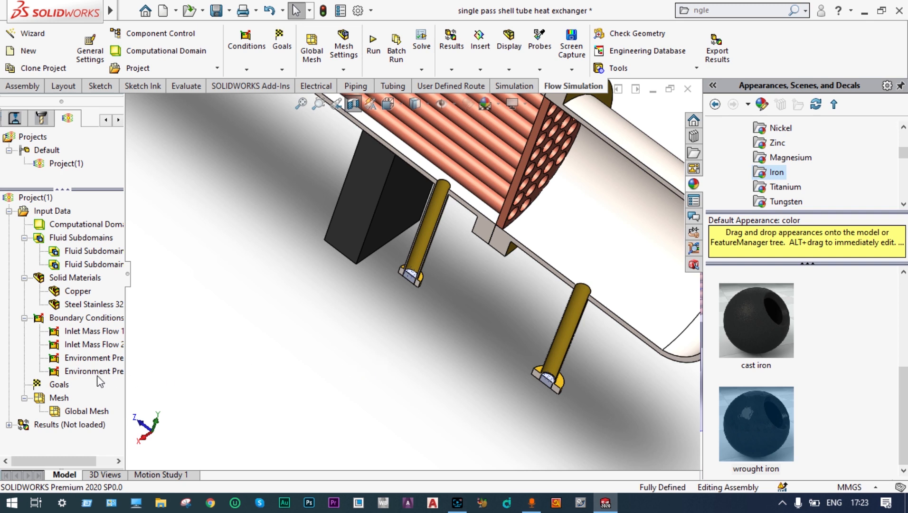
right_click(65, 385)
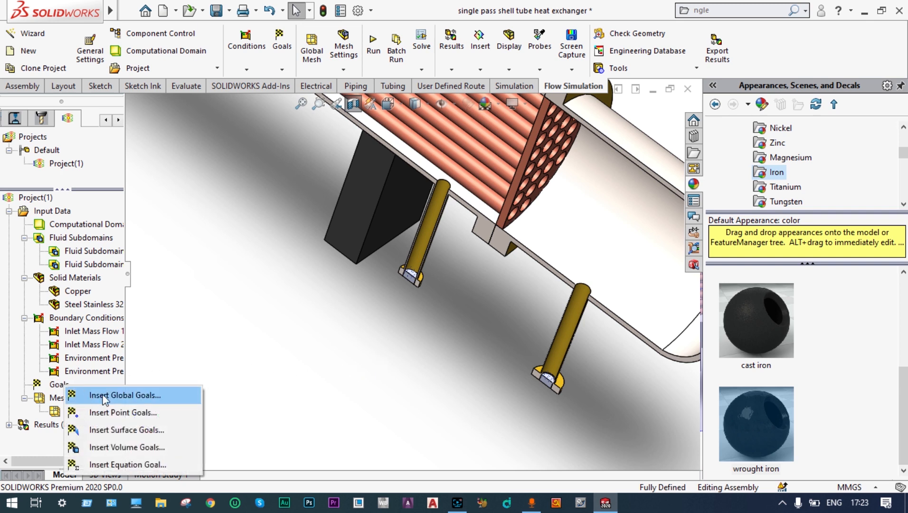
click(125, 395)
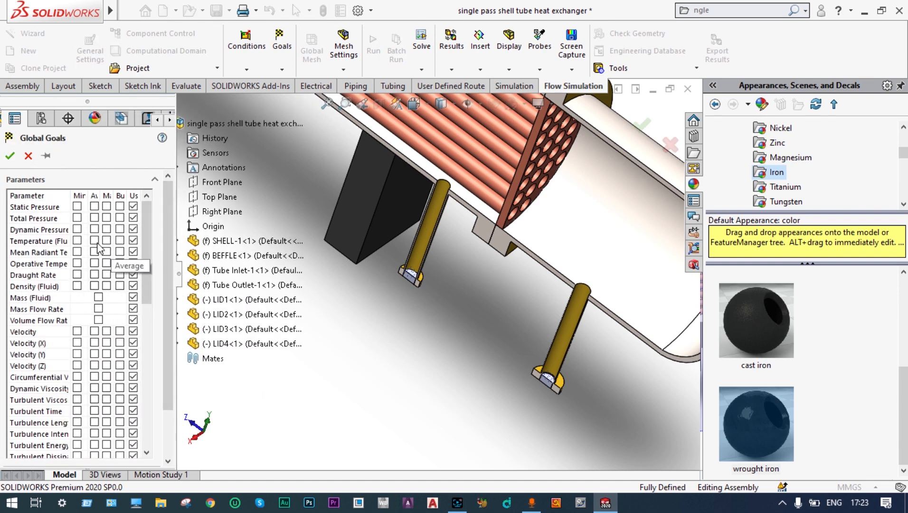
click(95, 241)
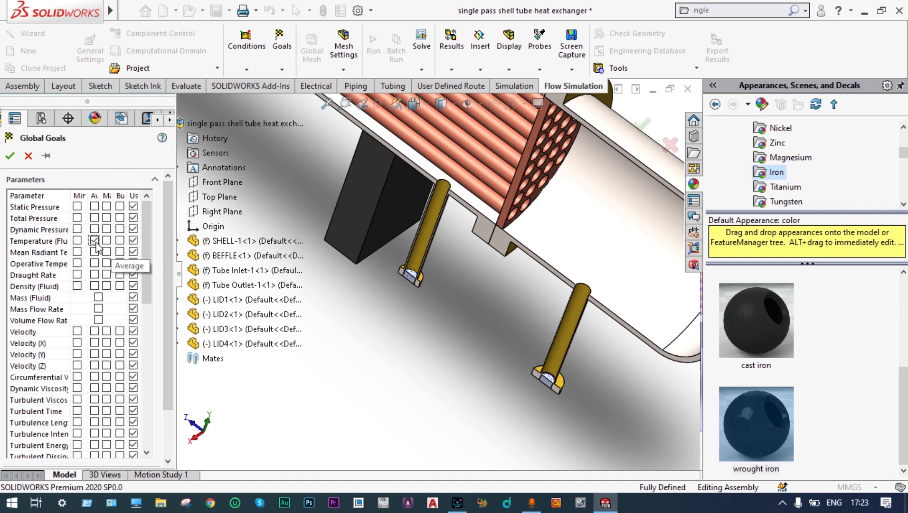
click(10, 156)
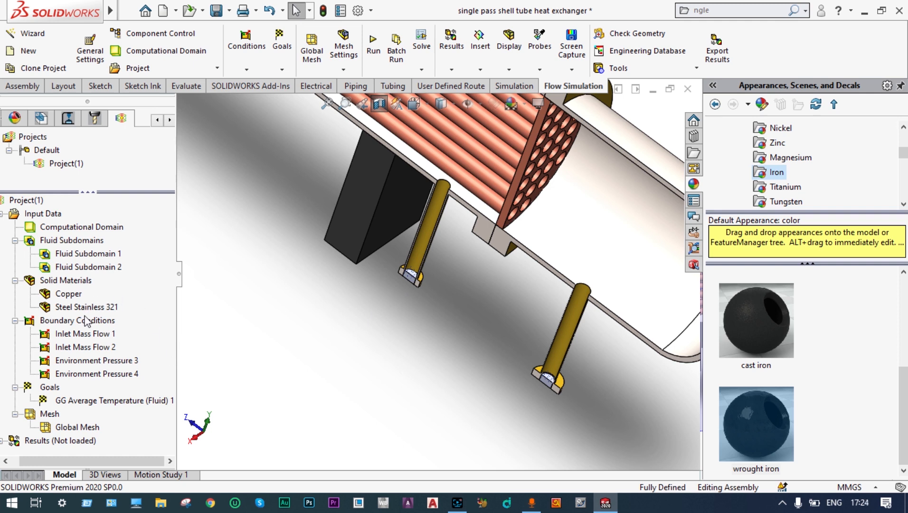
- Insert a surface goal for the average Temperature (Fluid) on the inner face of LID3 at the end chamber's lower nozzle
right_click(56, 391)
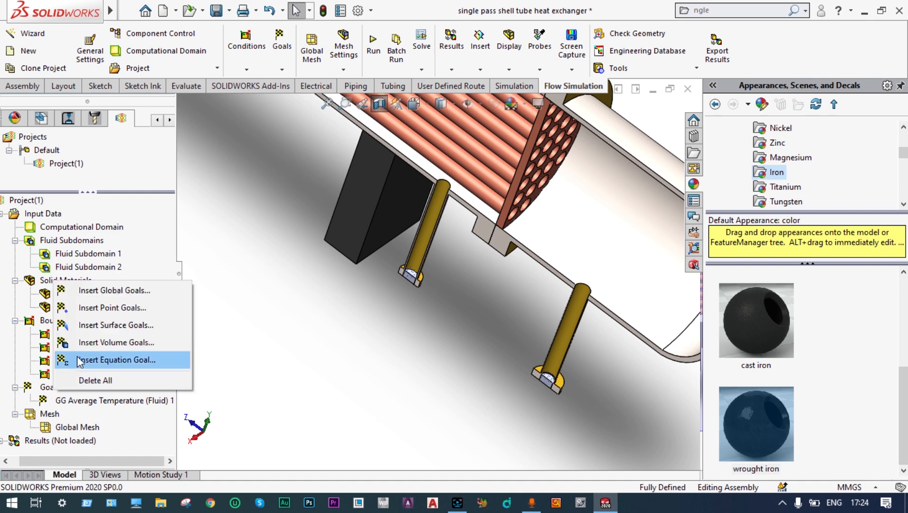
click(116, 324)
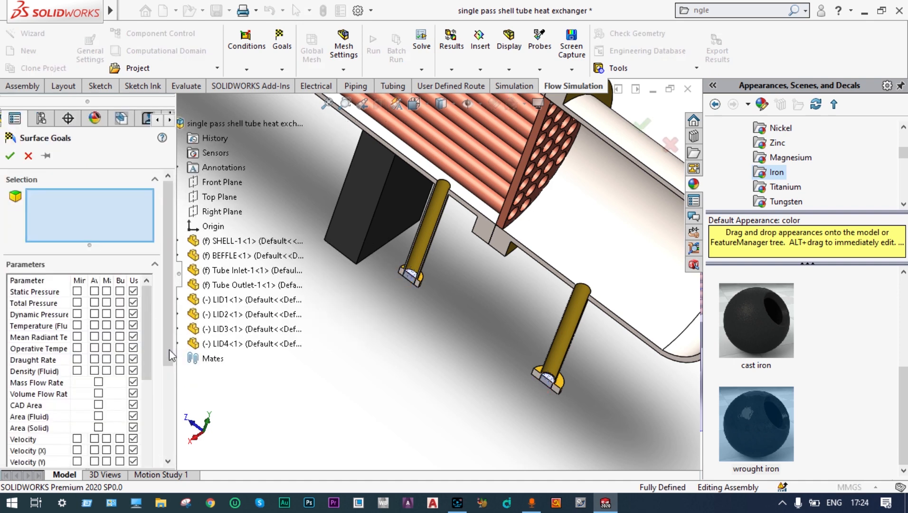
click(94, 325)
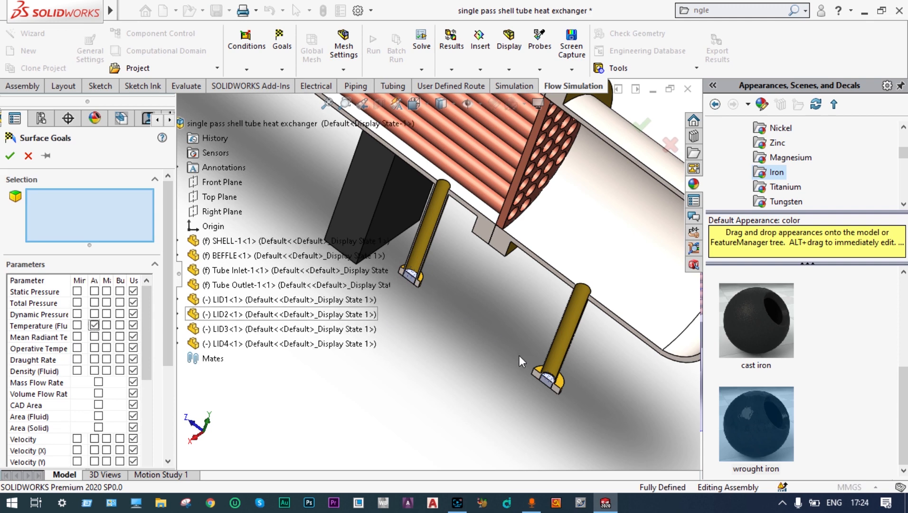
scroll(546, 375, down, 5)
scroll(564, 375, down, 2)
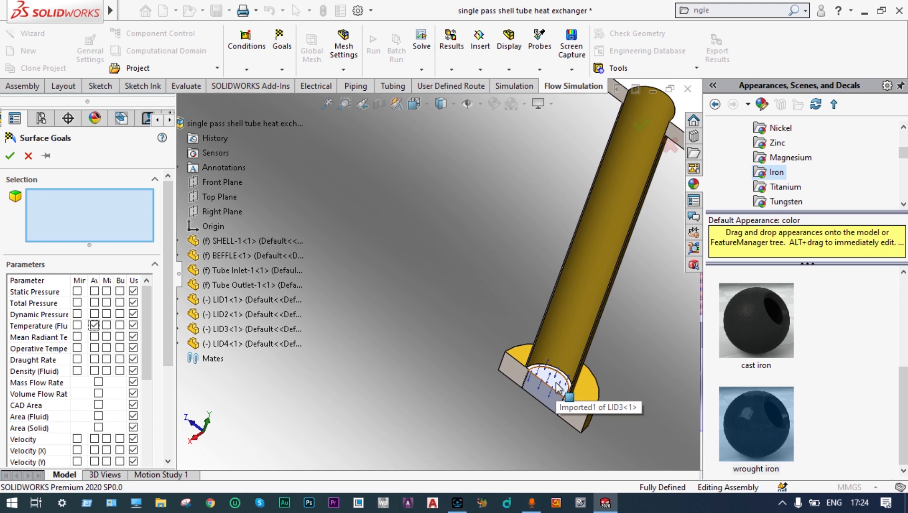
click(560, 388)
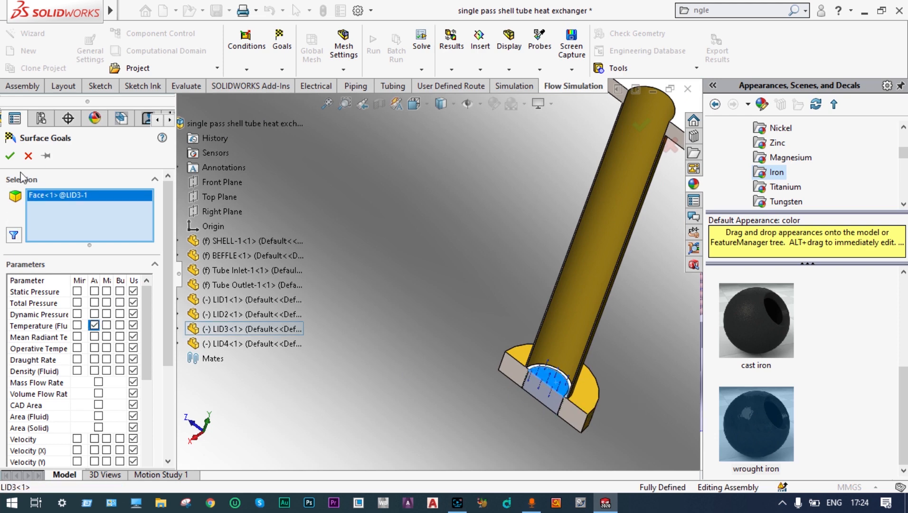
click(9, 155)
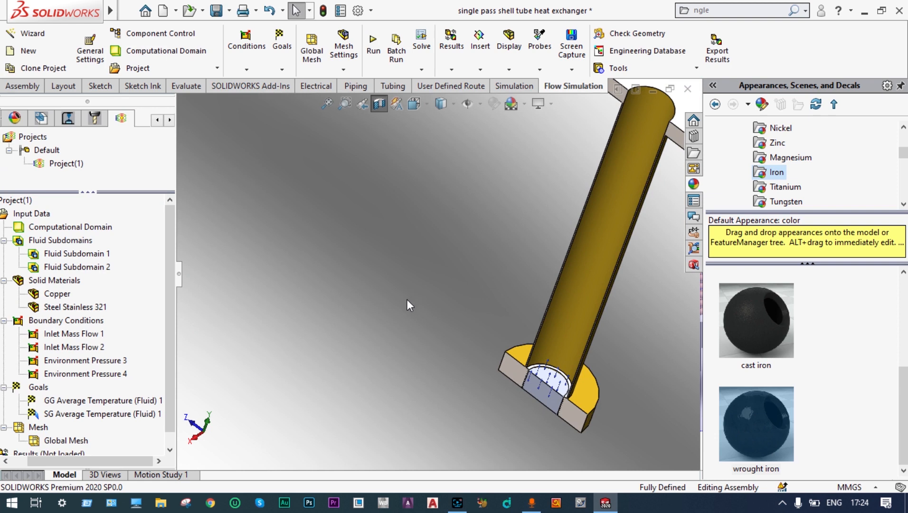
- Insert a surface goal for the average Temperature (Fluid) on the inner face of LID2 at the shell's lower nozzle
right_click(45, 390)
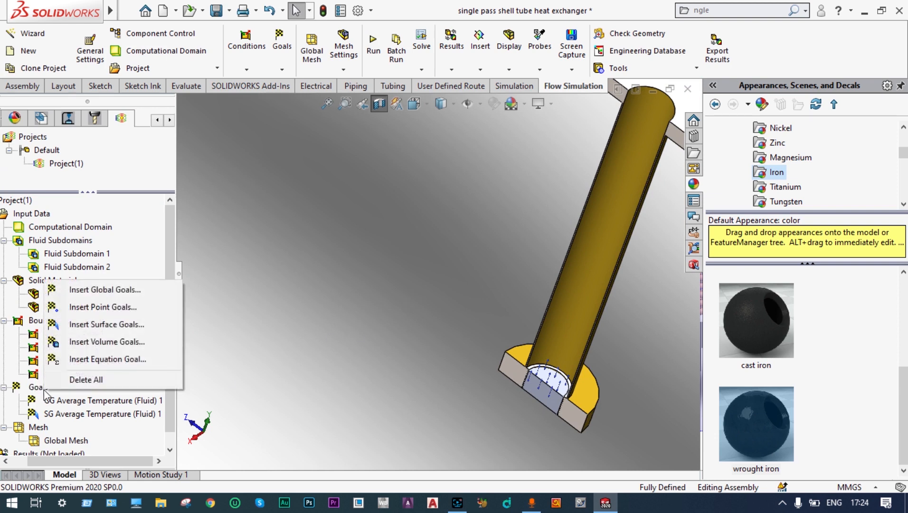
click(90, 324)
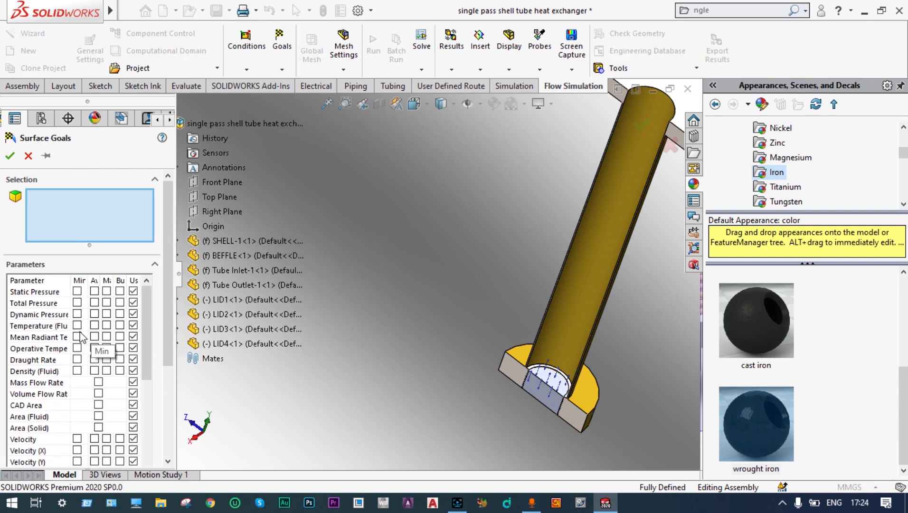
click(94, 325)
scroll(470, 250, up, 5)
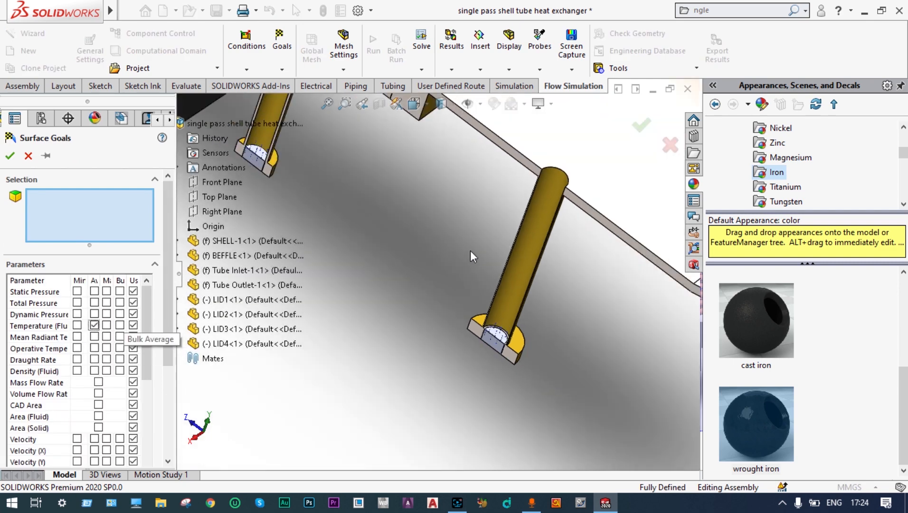
scroll(406, 240, down, 5)
scroll(372, 230, down, 6)
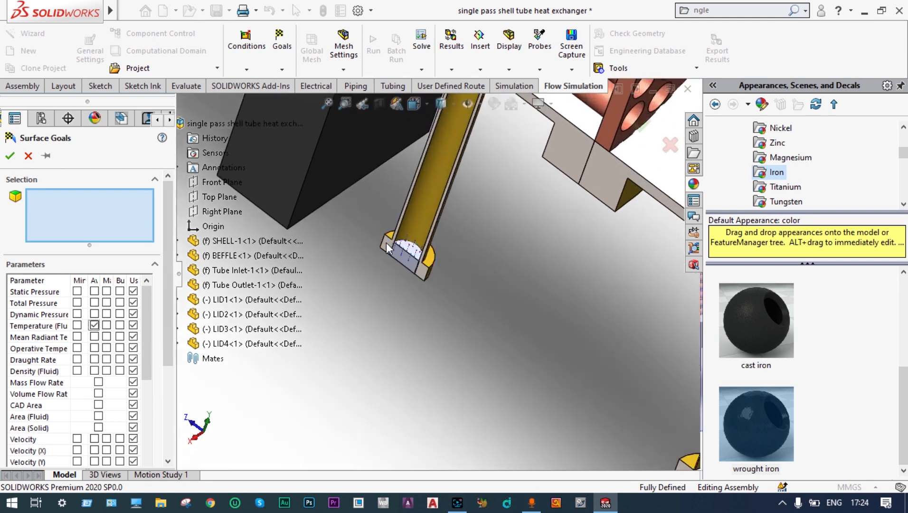
click(499, 270)
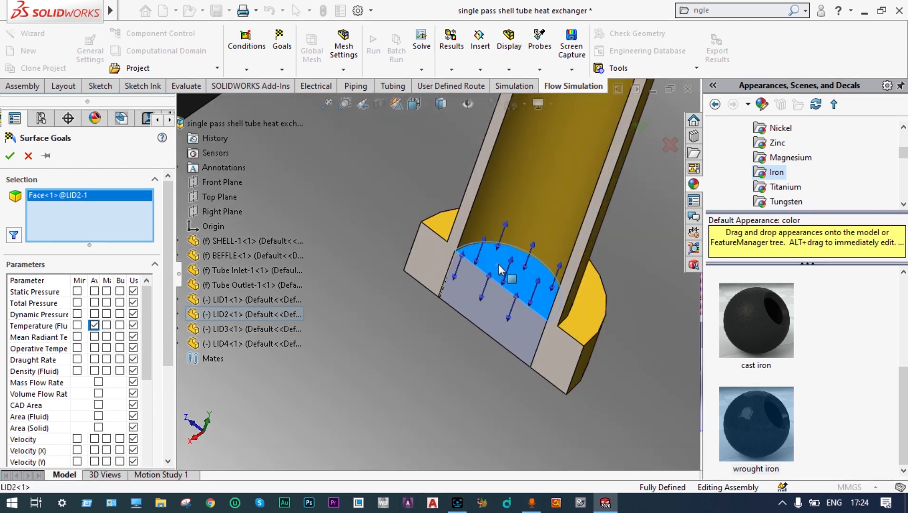
click(10, 156)
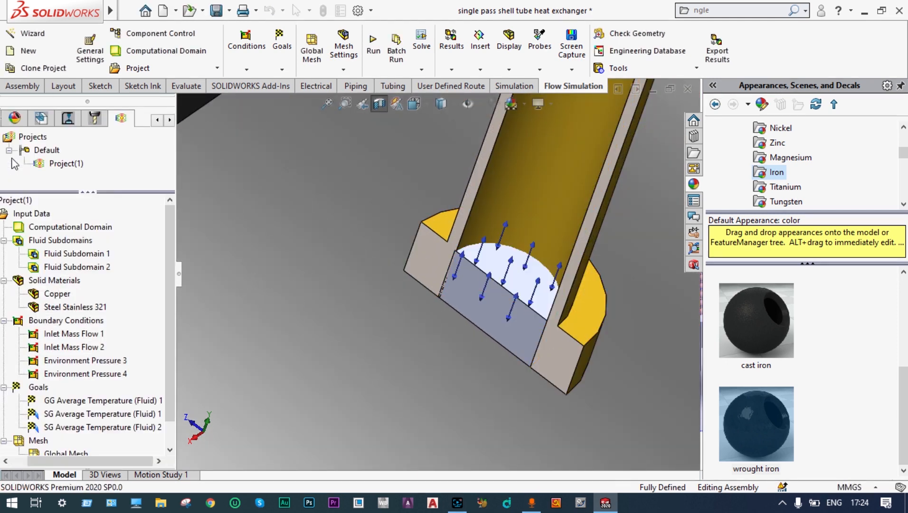
- Rename the first surface goal, the average fluid temperature at LID3, as Tho
scroll(397, 273, up, 5)
scroll(397, 273, up, 8)
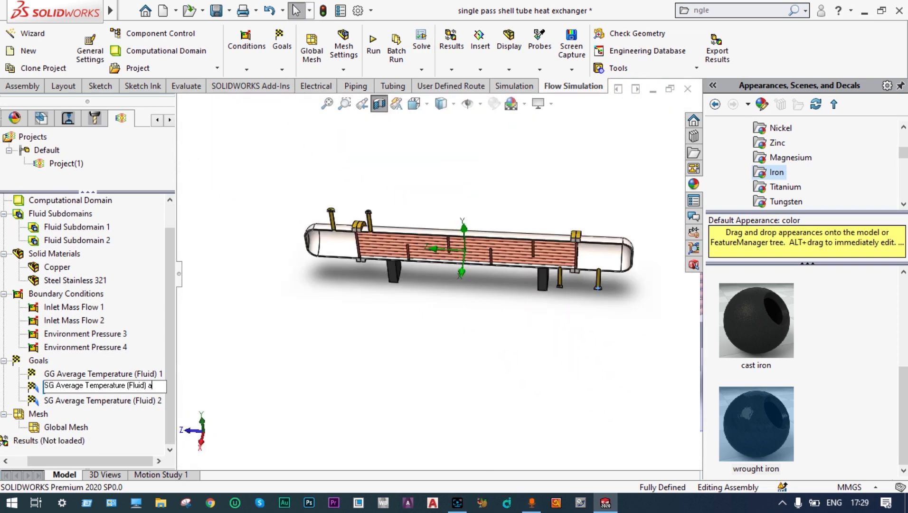
key(BackSpace)
key(BackSpace)
key(BackSpace)
key(BackSpace)
key(BackSpace)
key(BackSpace)
key(BackSpace)
key(BackSpace)
key(BackSpace)
key(BackSpace)
key(BackSpace)
key(BackSpace)
key(BackSpace)
key(BackSpace)
key(BackSpace)
key(BackSpace)
key(BackSpace)
key(BackSpace)
key(BackSpace)
key(BackSpace)
key(BackSpace)
key(BackSpace)
key(BackSpace)
key(BackSpace)
key(BackSpace)
key(BackSpace)
key(BackSpace)
key(BackSpace)
key(BackSpace)
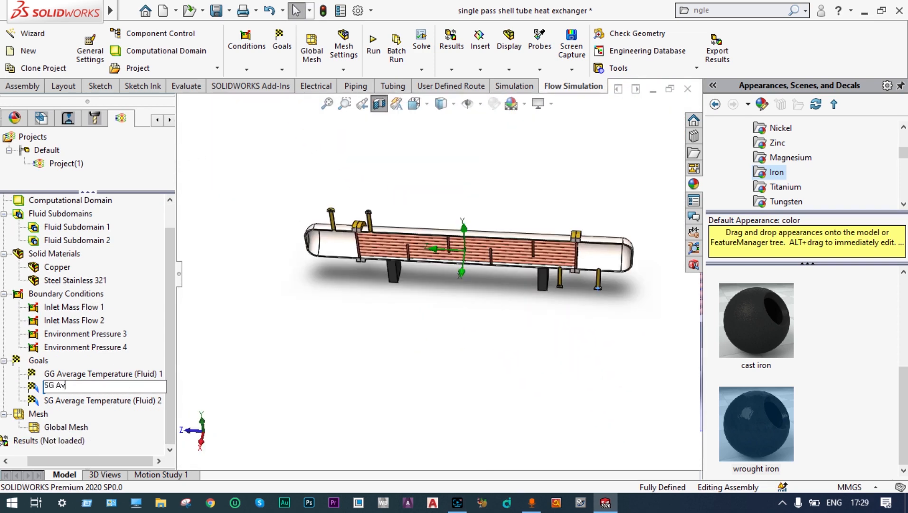
text(Th)
text(o)
click(191, 373)
- Rename the second surface goal, the average fluid temperature at LID2, as Tco
click(116, 401)
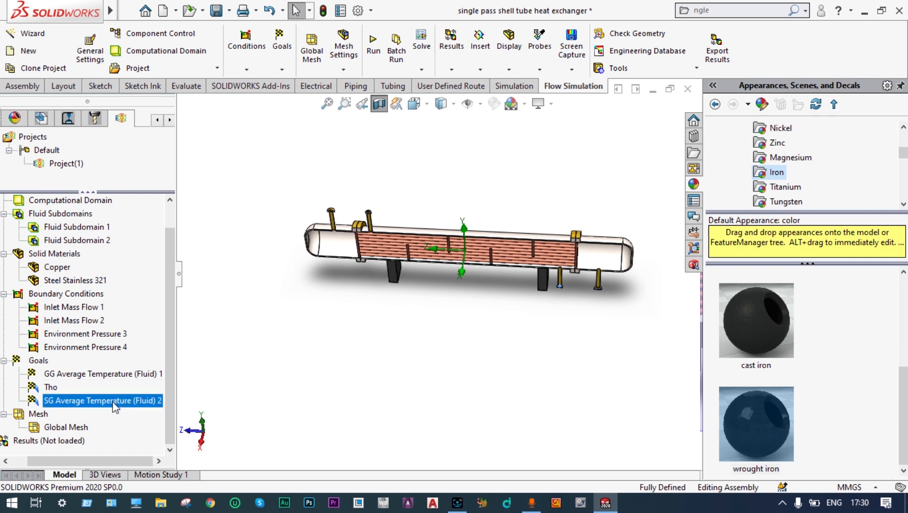
click(115, 401)
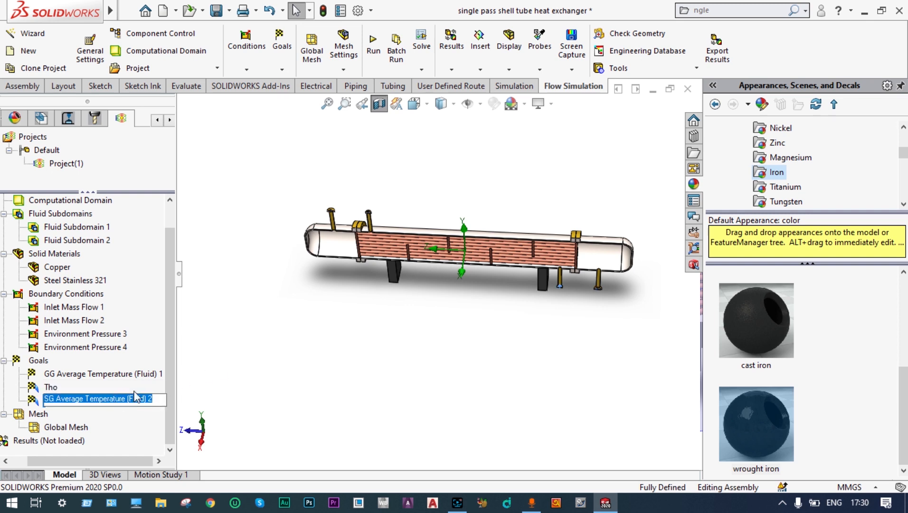
text(TC)
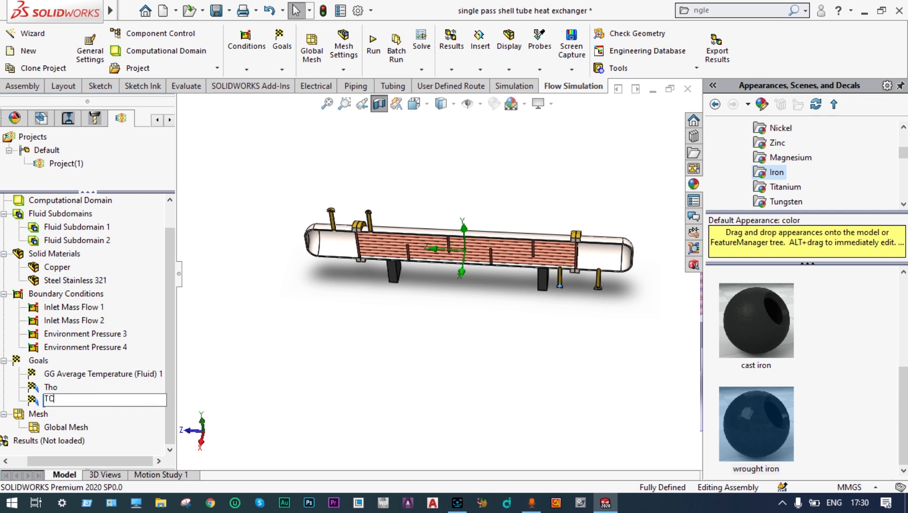
key(BackSpace)
text(co)
key(Return)
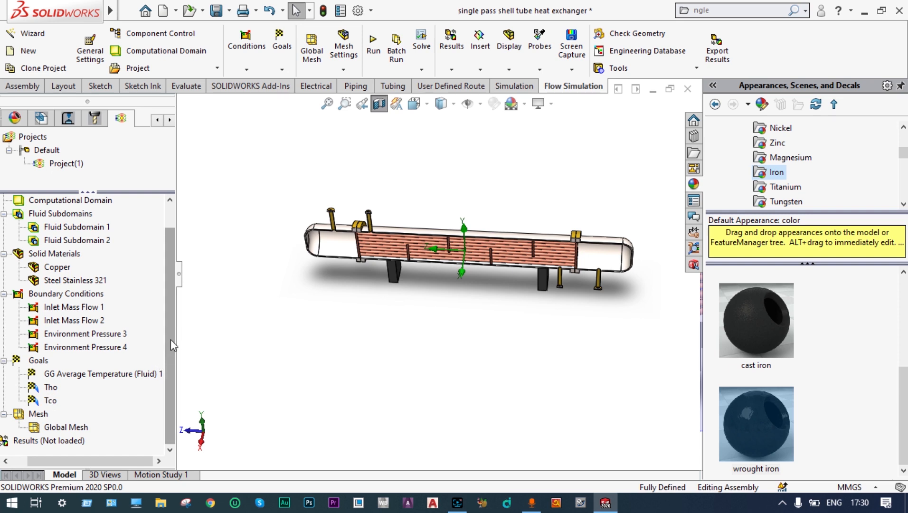
- Insert an equation goal and look through the boundary condition parameters available for its expression
right_click(43, 364)
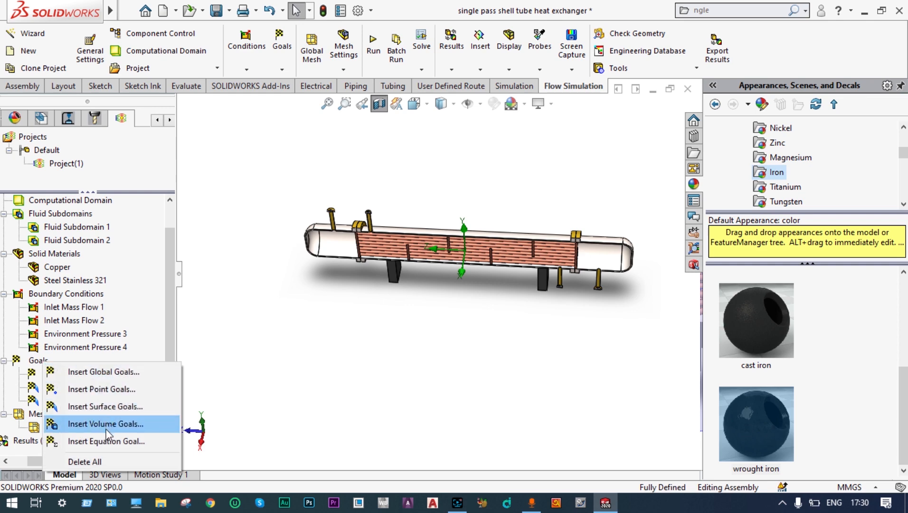
click(109, 442)
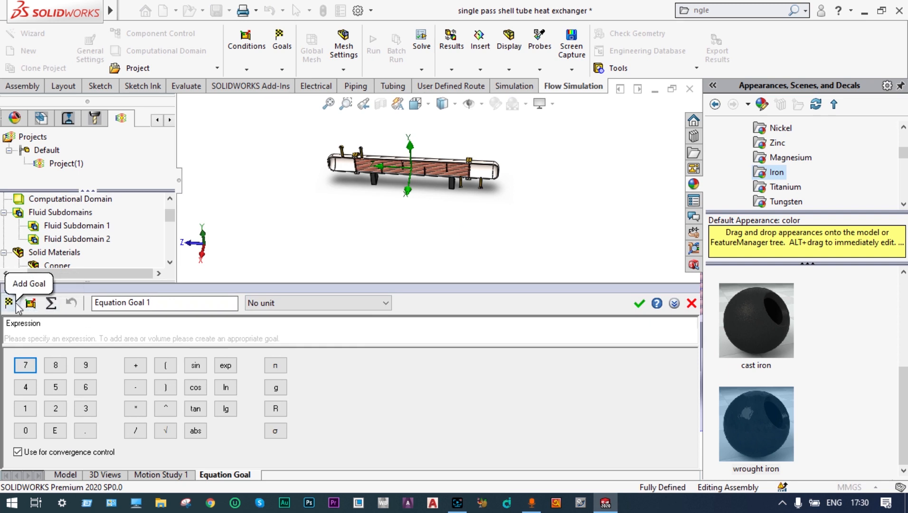
click(30, 303)
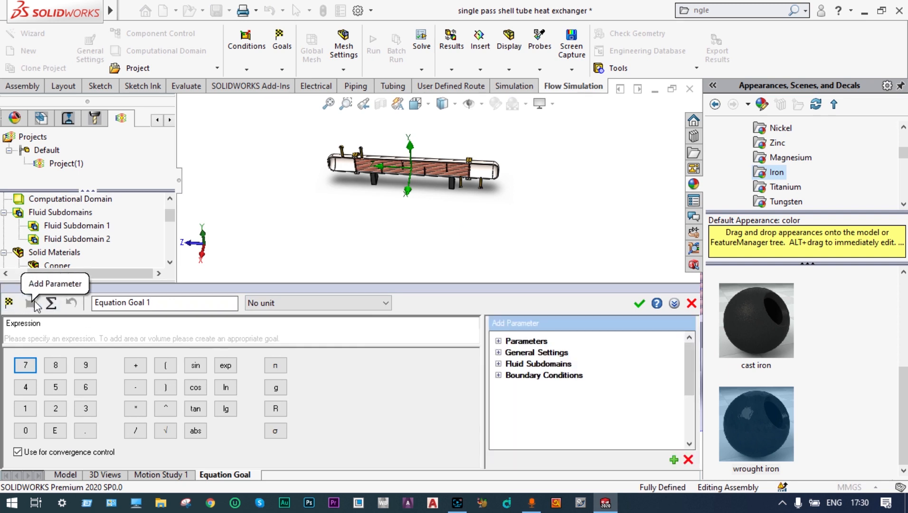
click(500, 376)
click(499, 375)
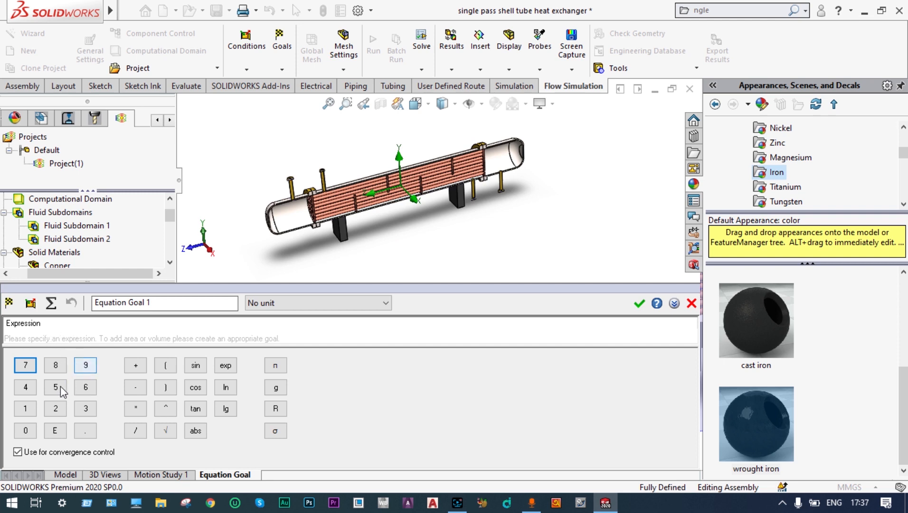
- Begin the equation goal's expression with the parenthesised term (100-{Tco}), using the existing Tco goal
click(26, 412)
click(26, 429)
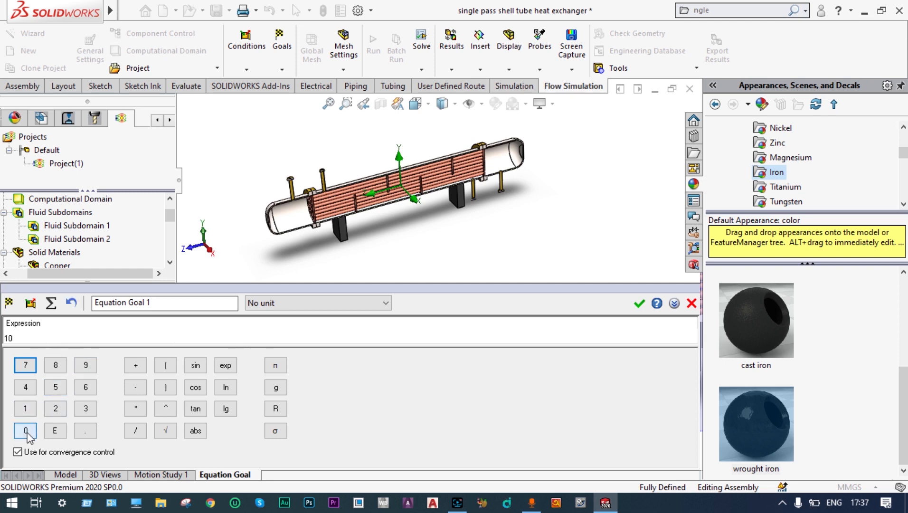
click(26, 429)
click(8, 304)
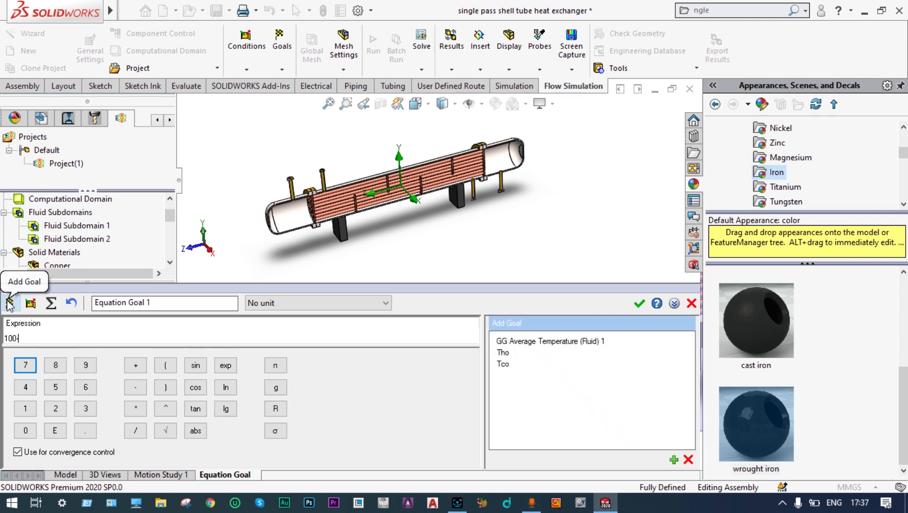
click(511, 369)
double_click(511, 369)
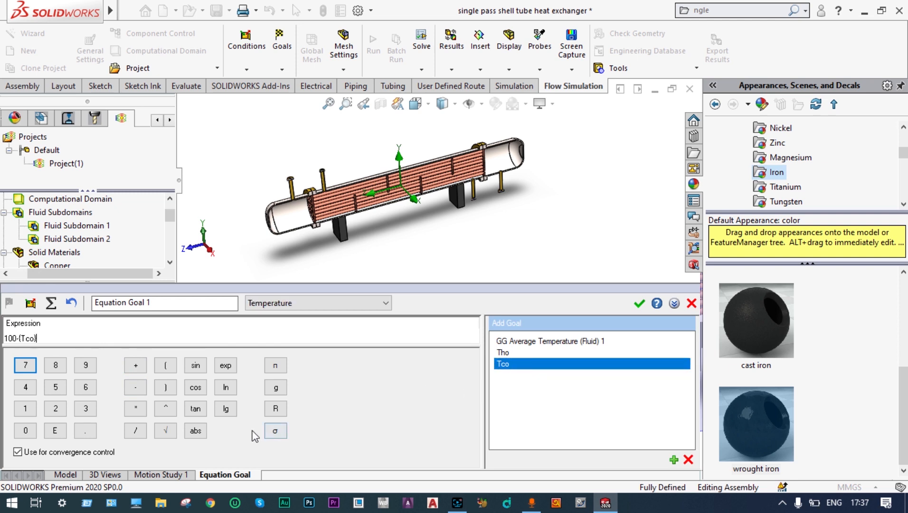
click(166, 387)
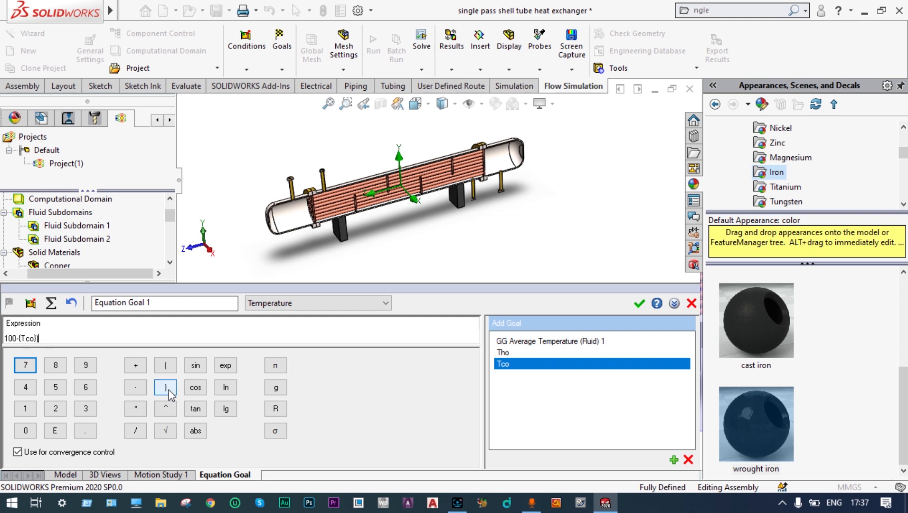
click(6, 338)
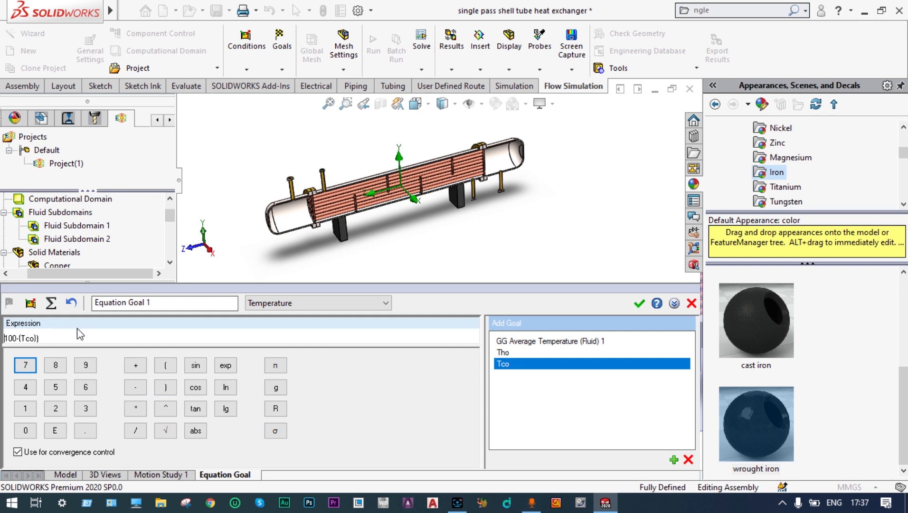
click(169, 368)
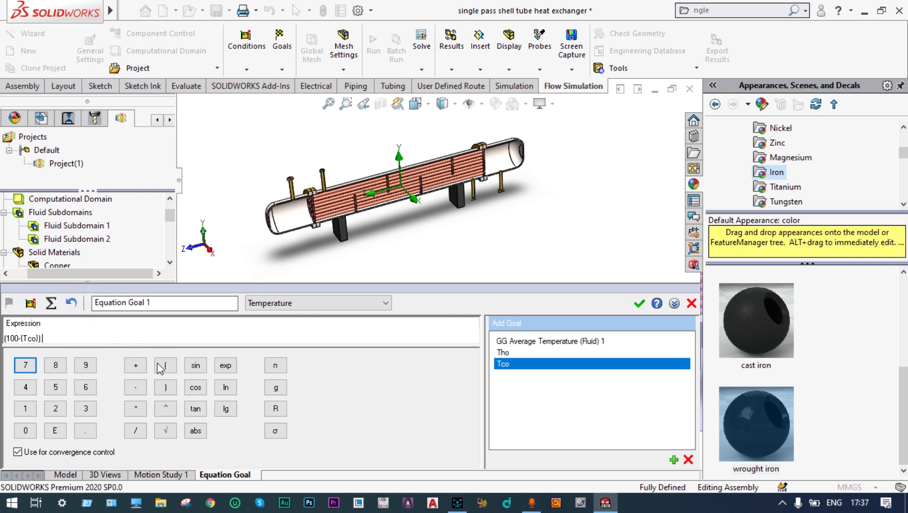
- Subtract the parenthesised term ({Tho}-20) from the expression, using the existing Tho goal
click(139, 387)
click(176, 366)
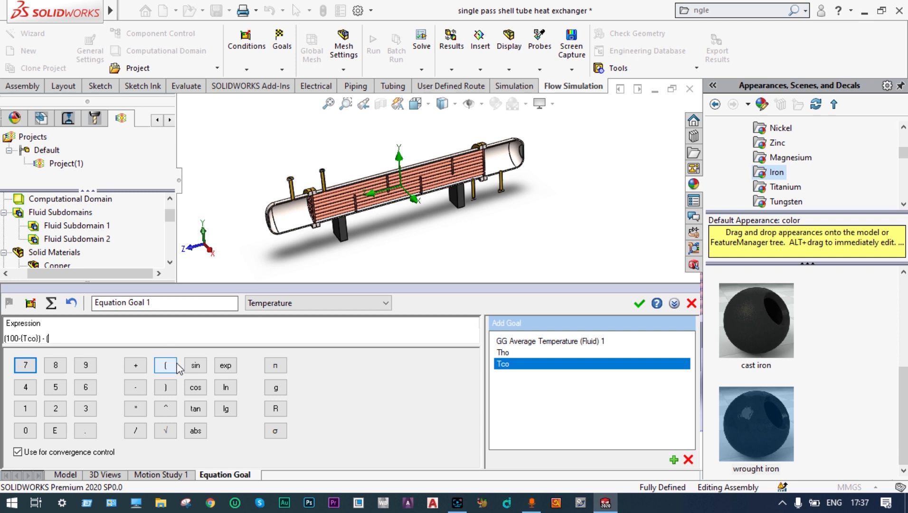
double_click(510, 353)
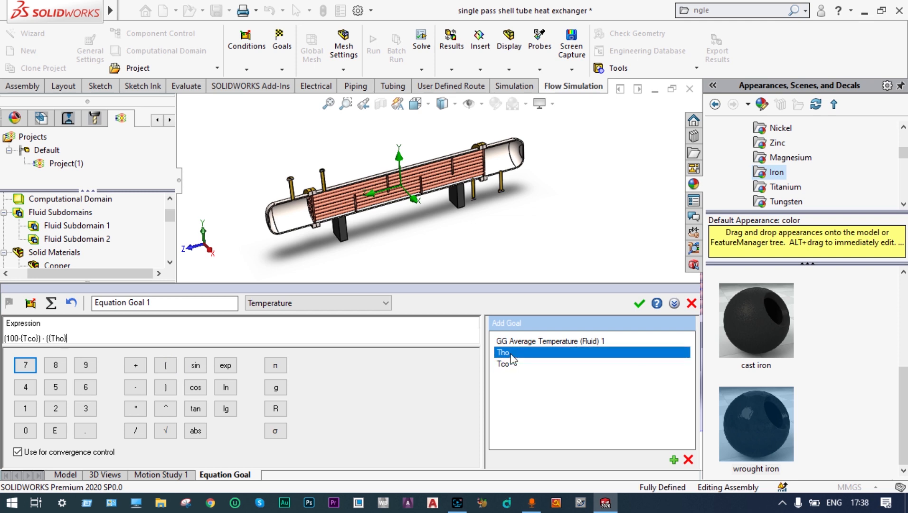
click(136, 388)
click(56, 408)
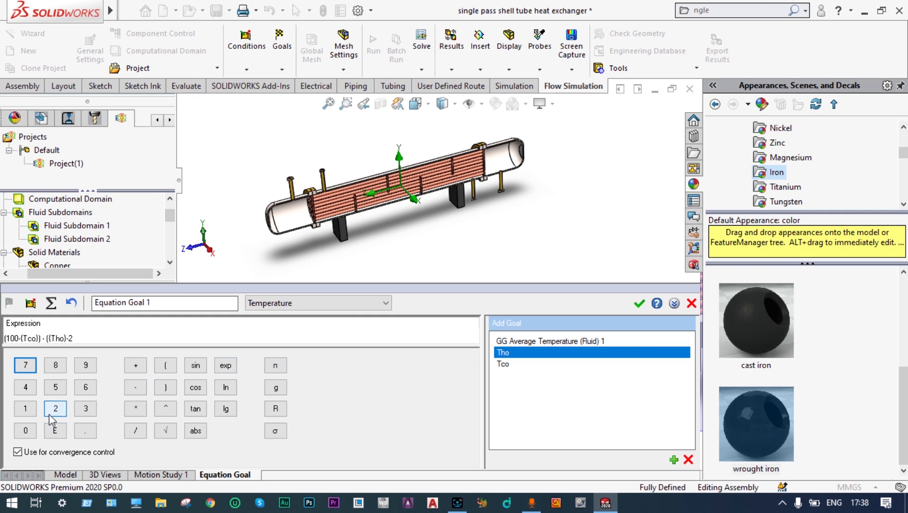
click(27, 432)
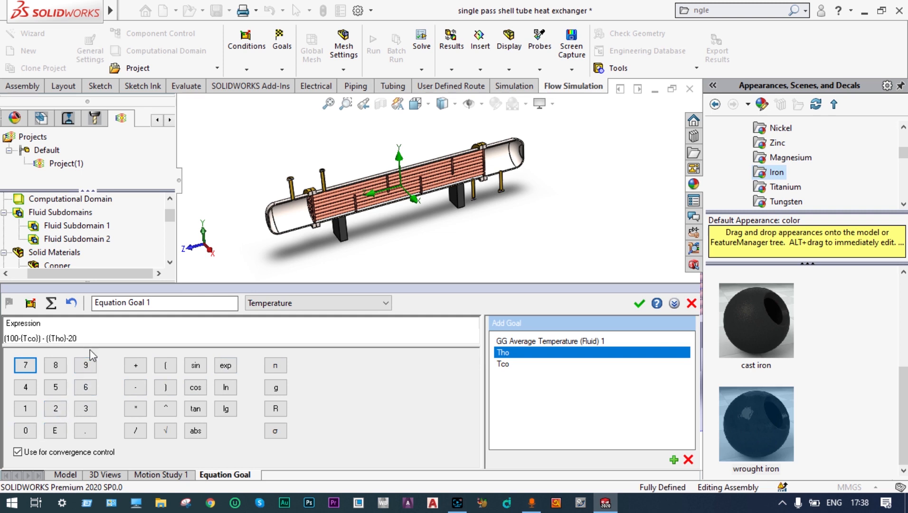
click(164, 388)
- Enclose the whole difference in outer parentheses and divide it by the natural logarithm function ln
click(90, 331)
key(Home)
text(()
key(End)
text())
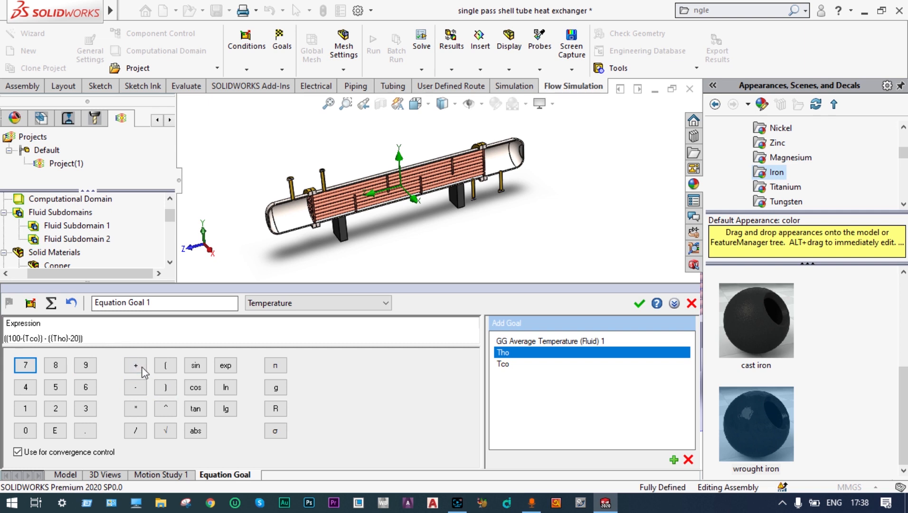
click(135, 430)
click(226, 389)
- Copy the (100-{Tco}) term into the ln argument, adding an opening parenthesis before it and a division sign after it
drag(42, 338, 8, 338)
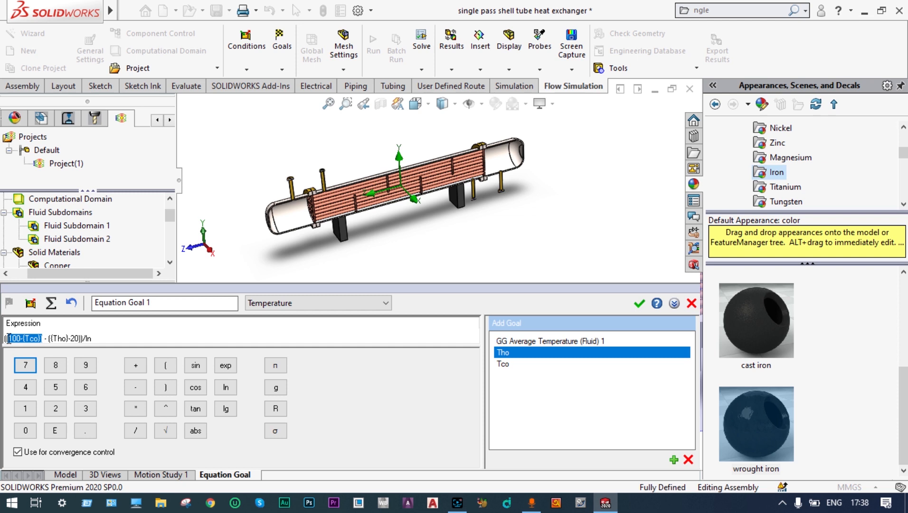
right_click(8, 338)
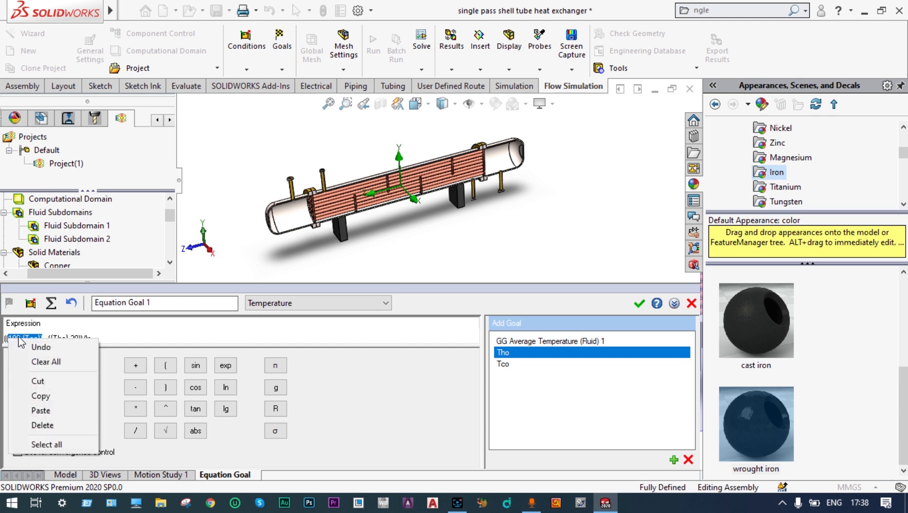
click(41, 396)
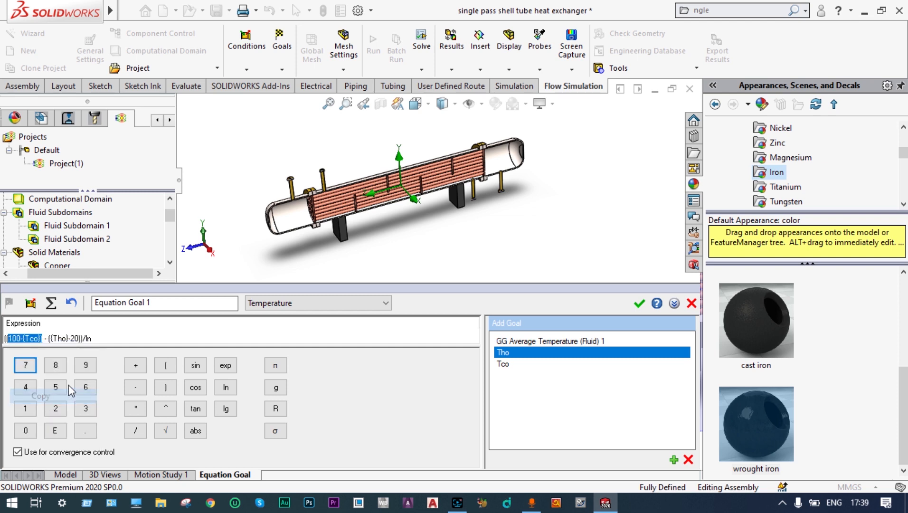
click(98, 338)
key(ctrl+v)
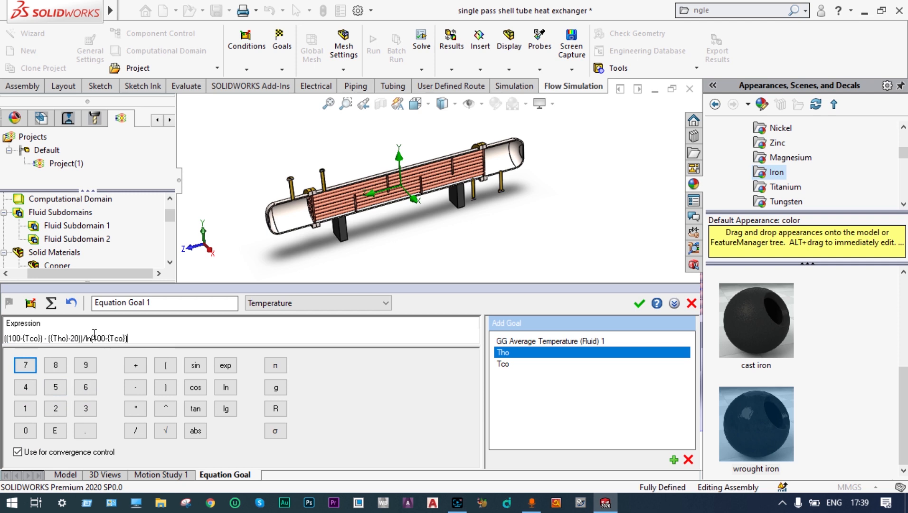
click(165, 365)
click(136, 431)
- Complete the ln argument with a copy of the ({Tho}-20) term as divisor and create the equation goal
drag(49, 338, 85, 338)
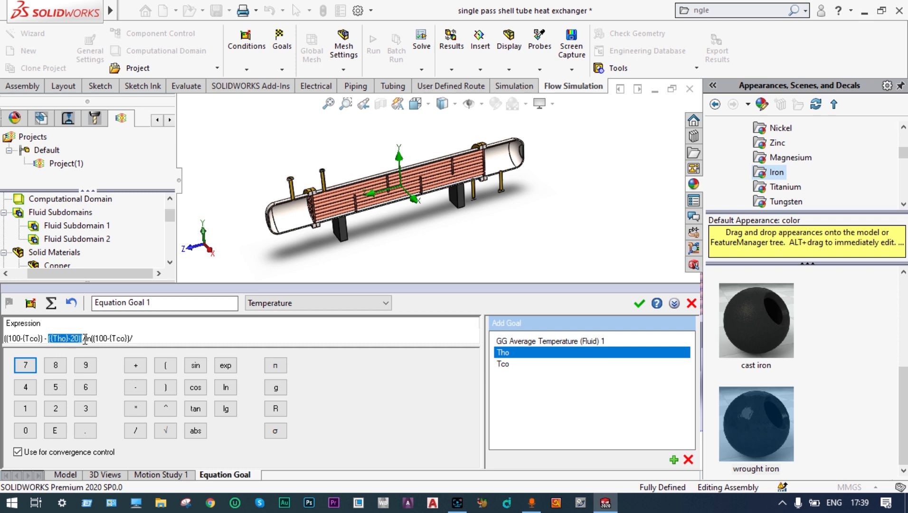
right_click(79, 338)
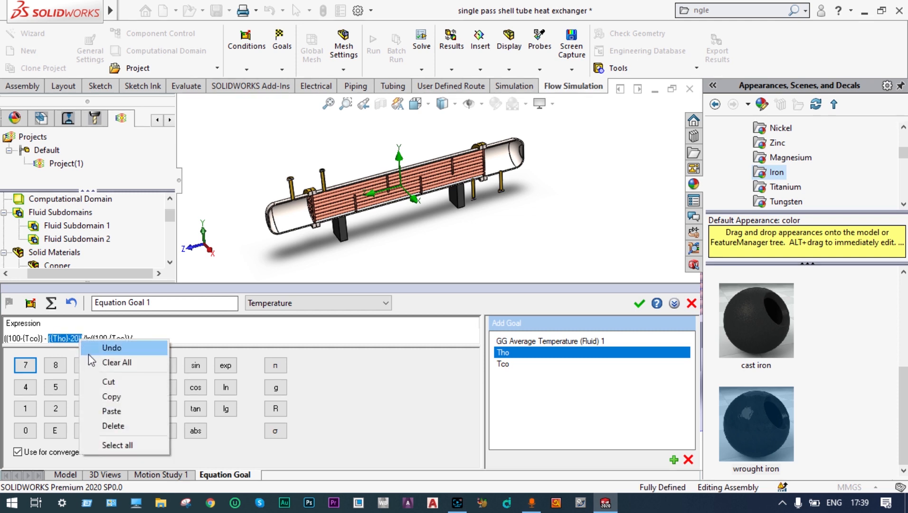
click(110, 396)
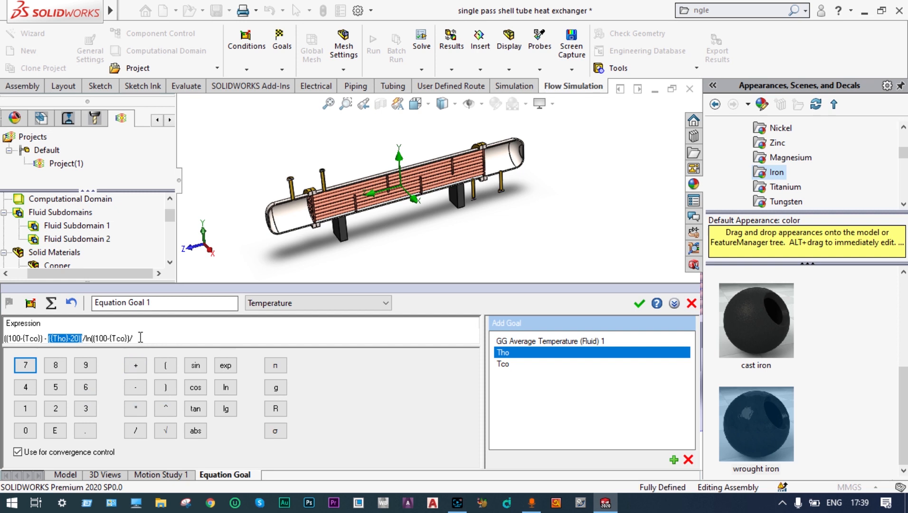
click(141, 338)
right_click(140, 337)
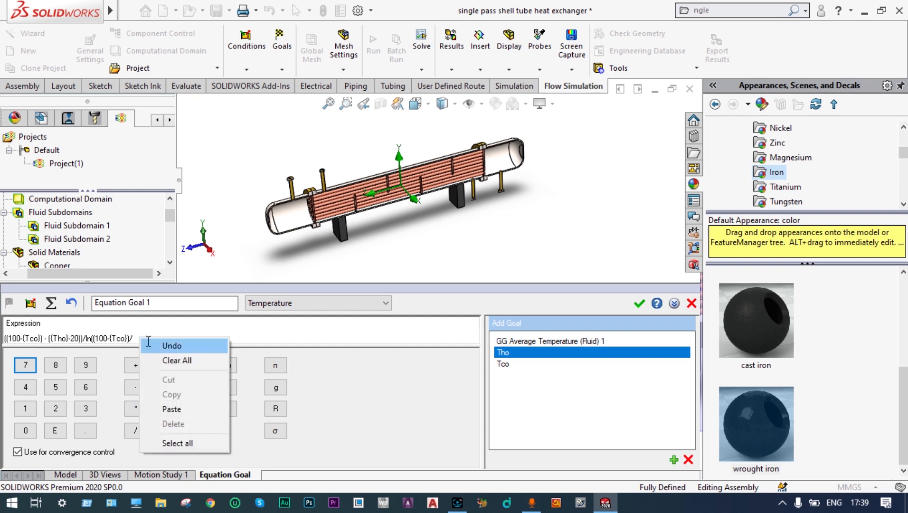
click(167, 410)
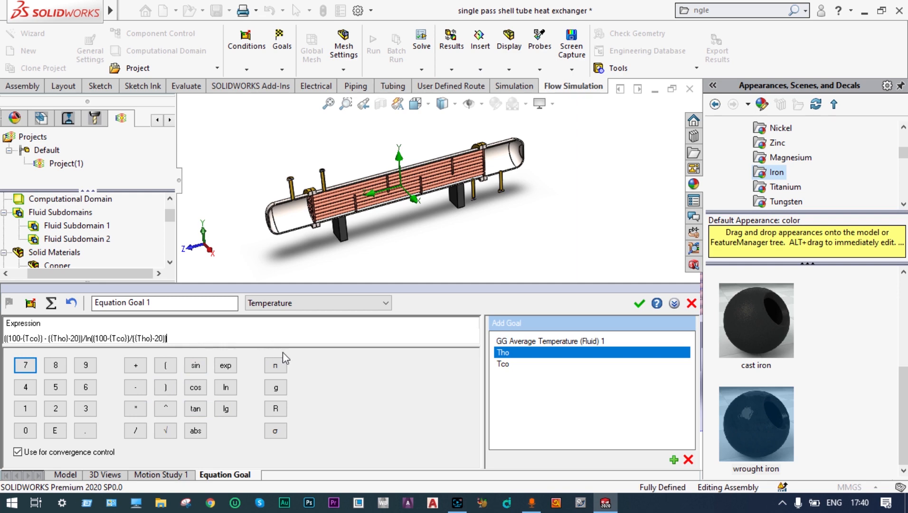
click(645, 307)
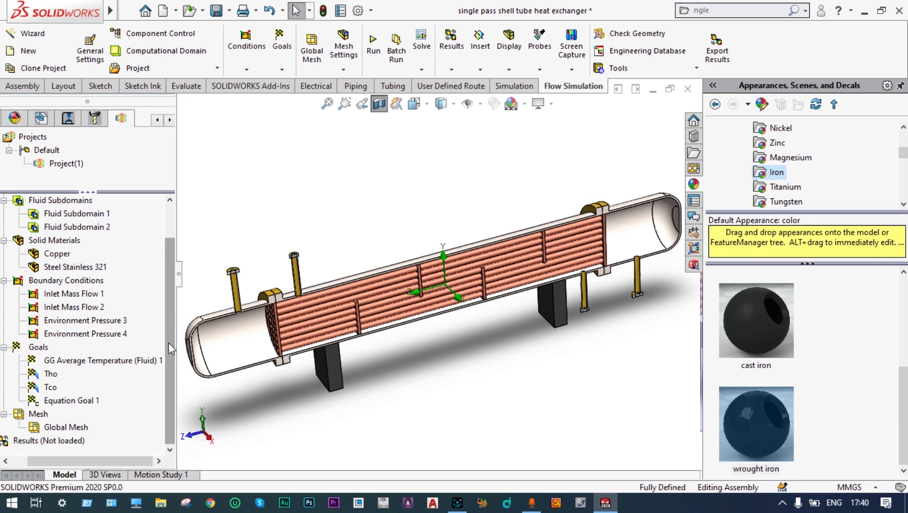
- Rename the equation goal as LMTD
right_click(97, 400)
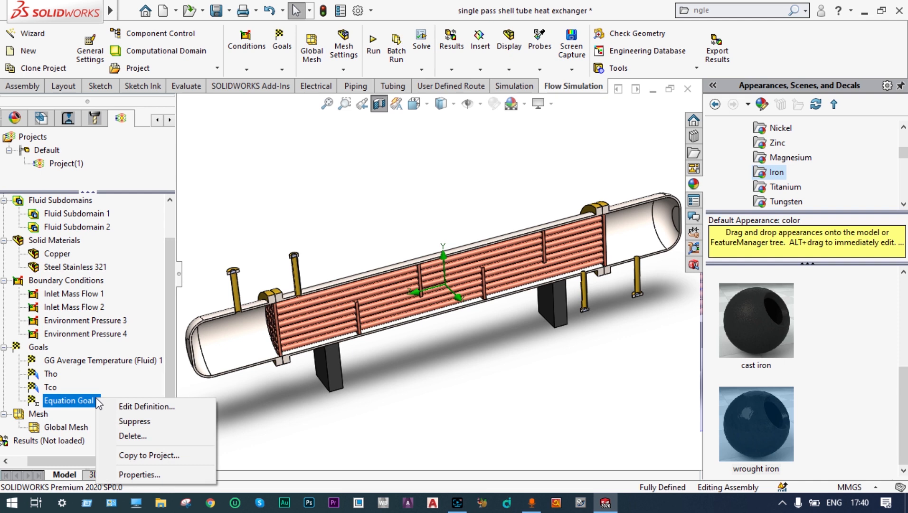
click(92, 400)
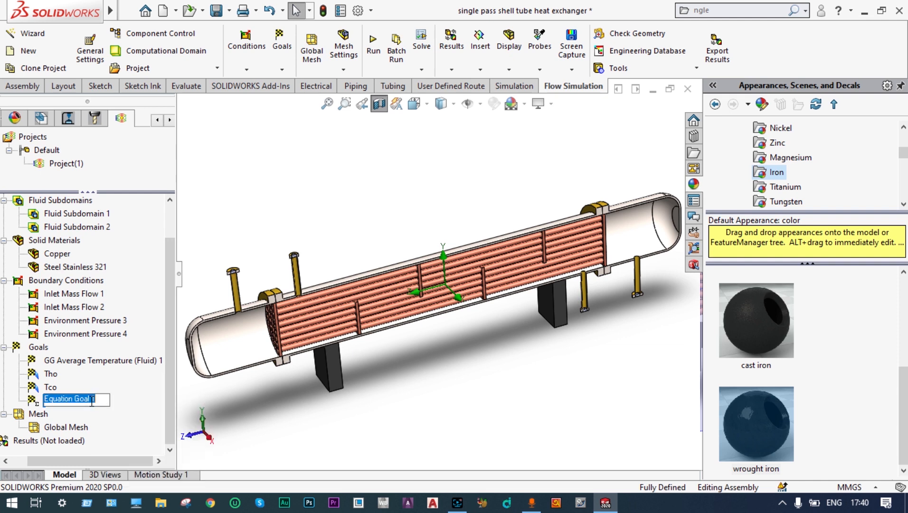
text(LM)
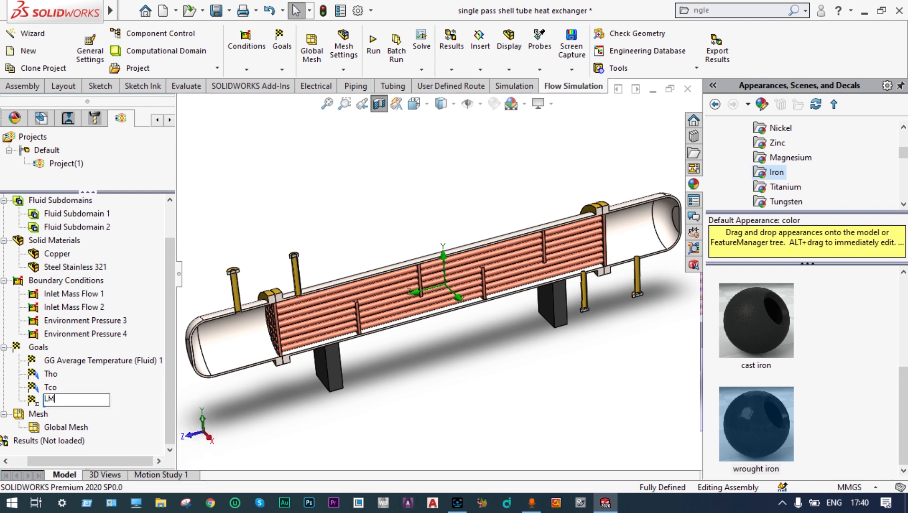
text(TD)
key(Return)
- Turn off the section view, run a new calculation on this computer with all cores, and close the solver window once it finishes
click(378, 105)
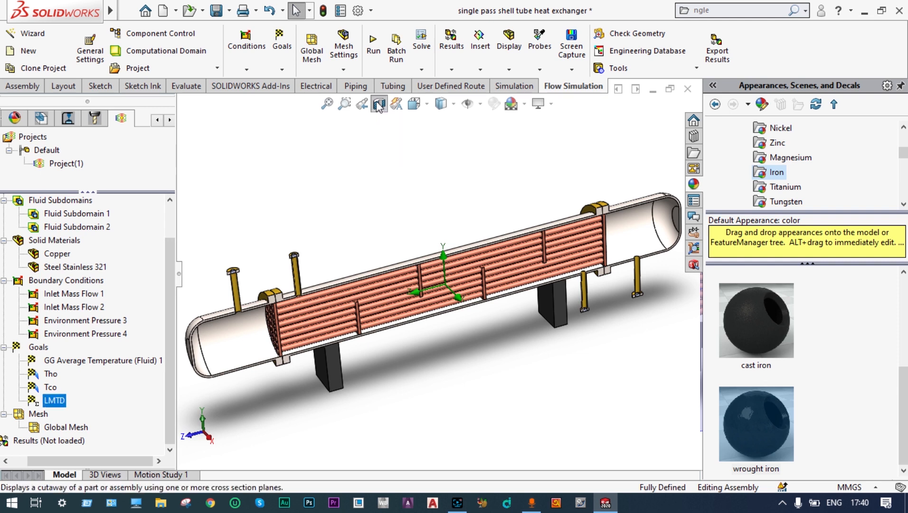
click(374, 45)
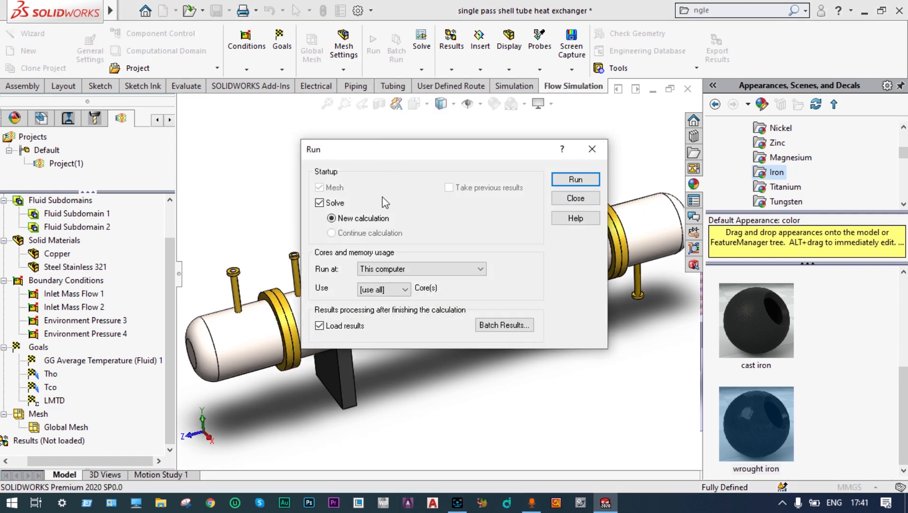
click(574, 180)
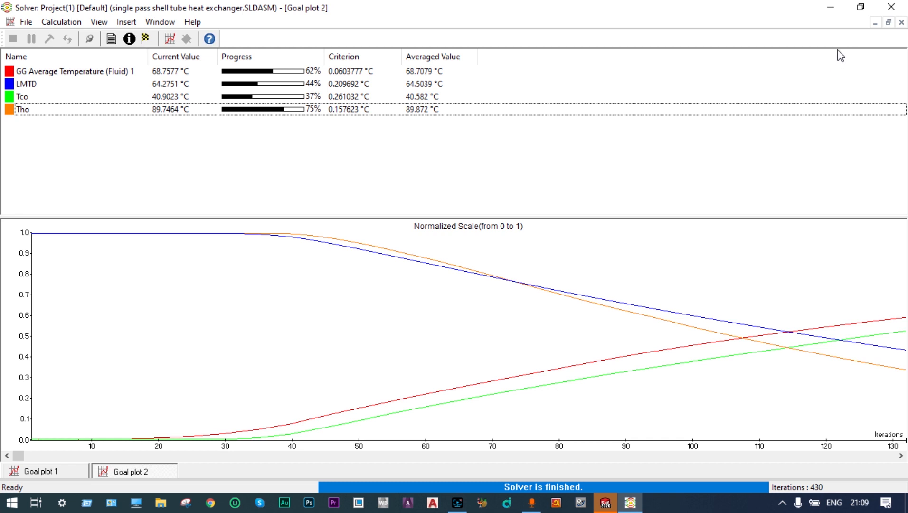
click(892, 9)
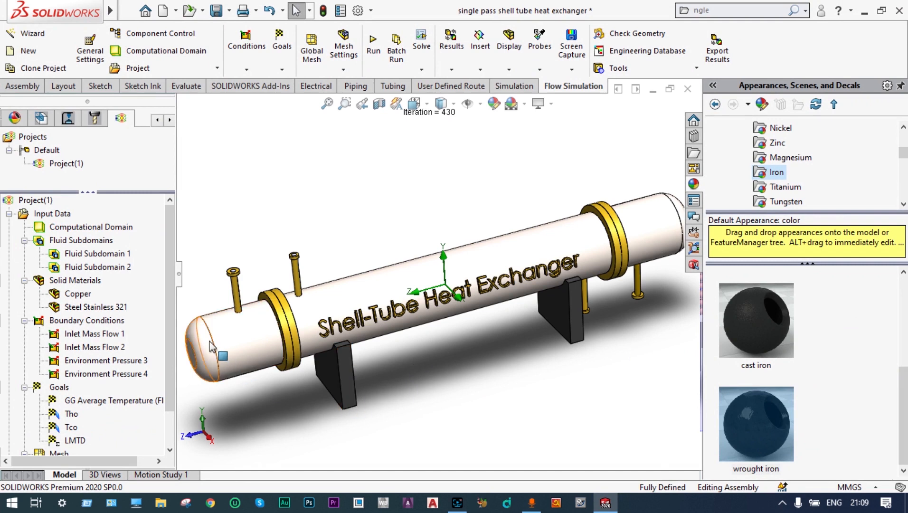
- Insert a cut plot on the Right Plane showing Temperature (Fluid) contours
scroll(172, 332, down, 2)
scroll(174, 349, down, 1)
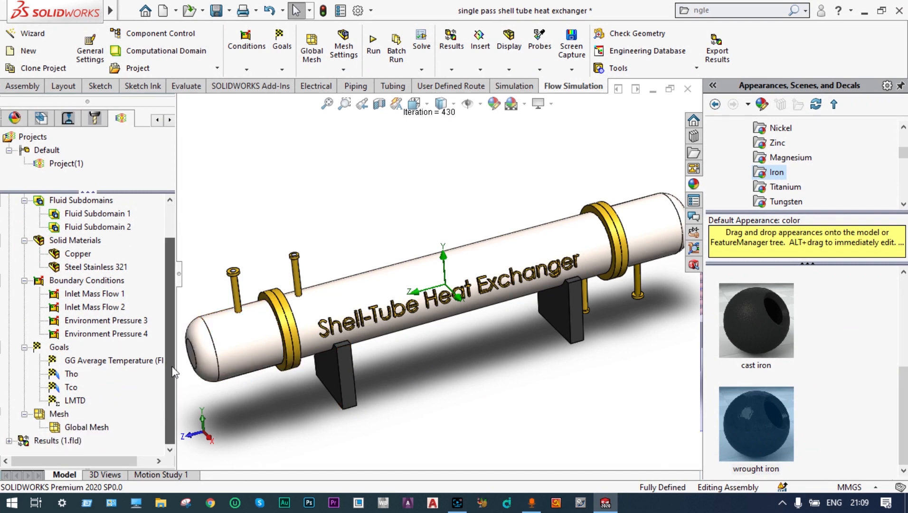
click(10, 439)
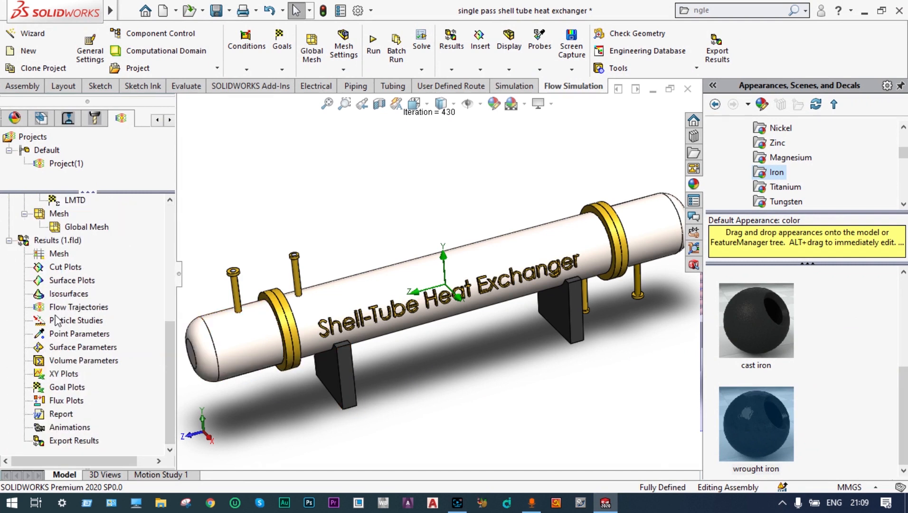
right_click(70, 270)
click(103, 283)
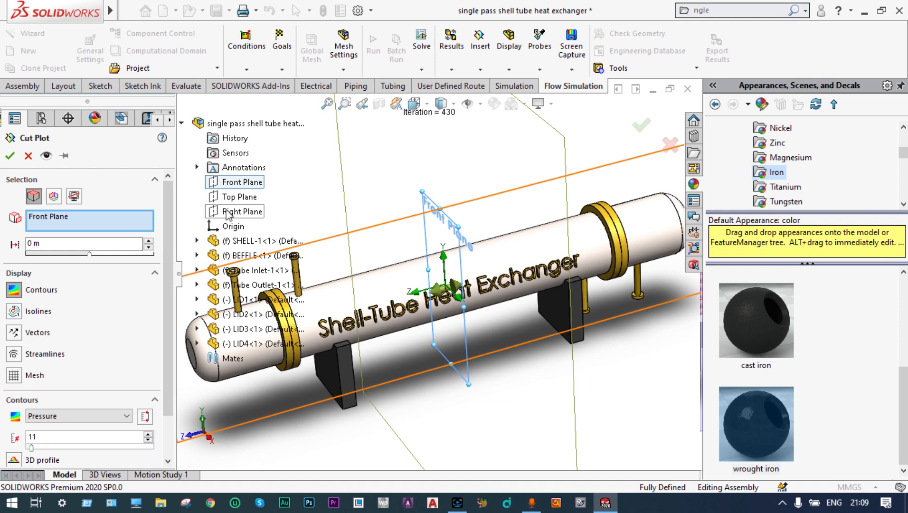
click(227, 215)
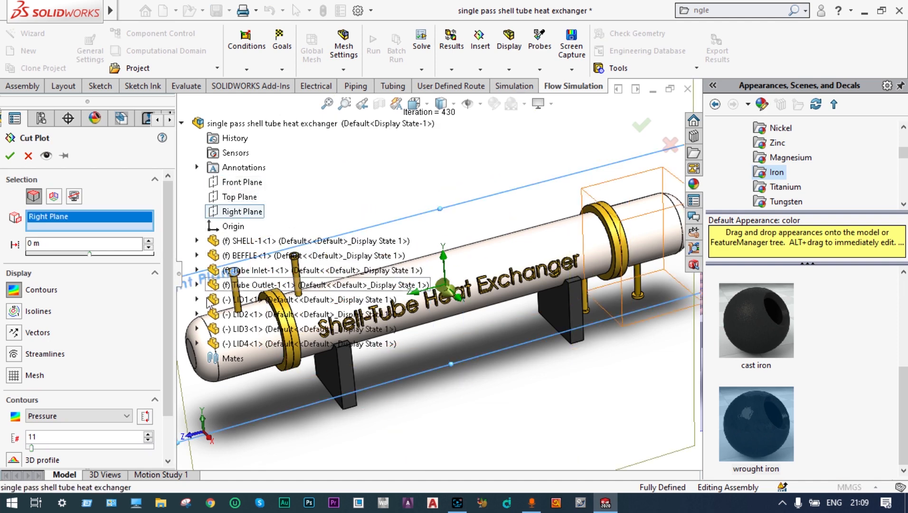
click(129, 419)
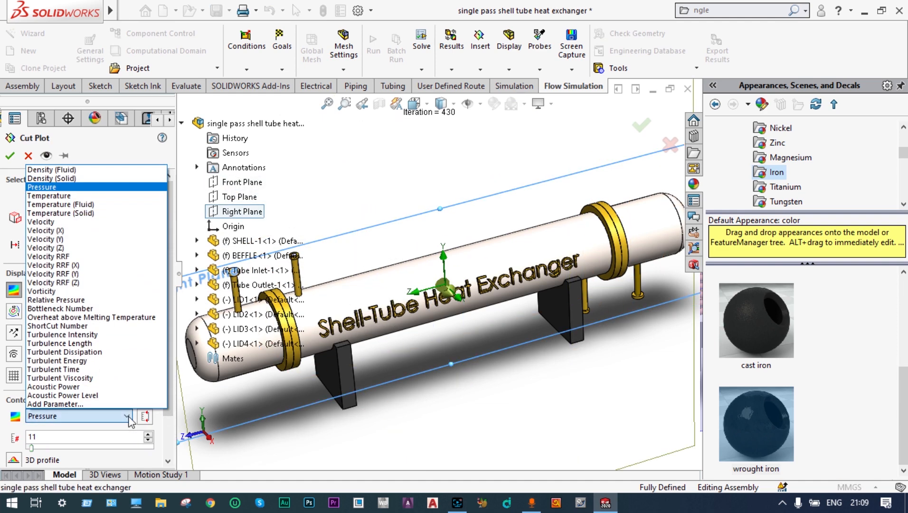
click(117, 205)
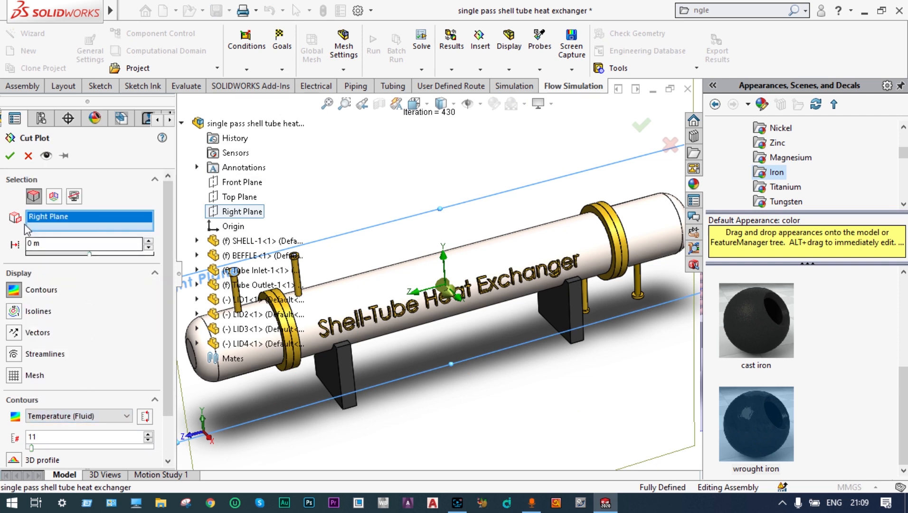
click(10, 158)
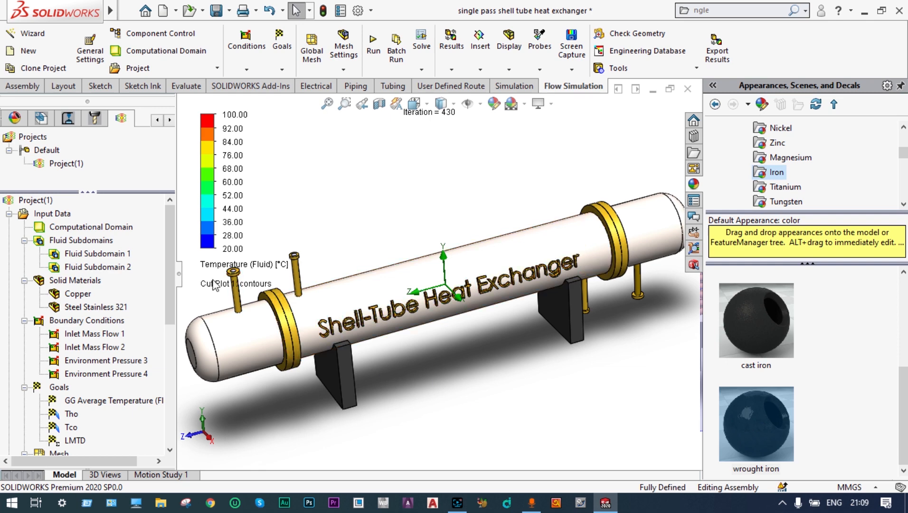
- Make the selected shell, baffle, tube inlet/outlet and lid components transparent to expose the cut plot inside the exchanger
scroll(401, 347, up, 4)
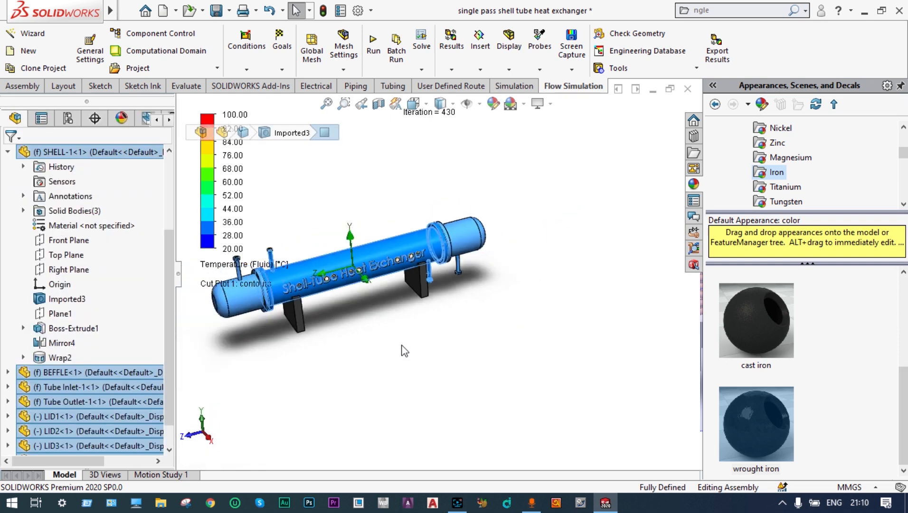
right_click(363, 272)
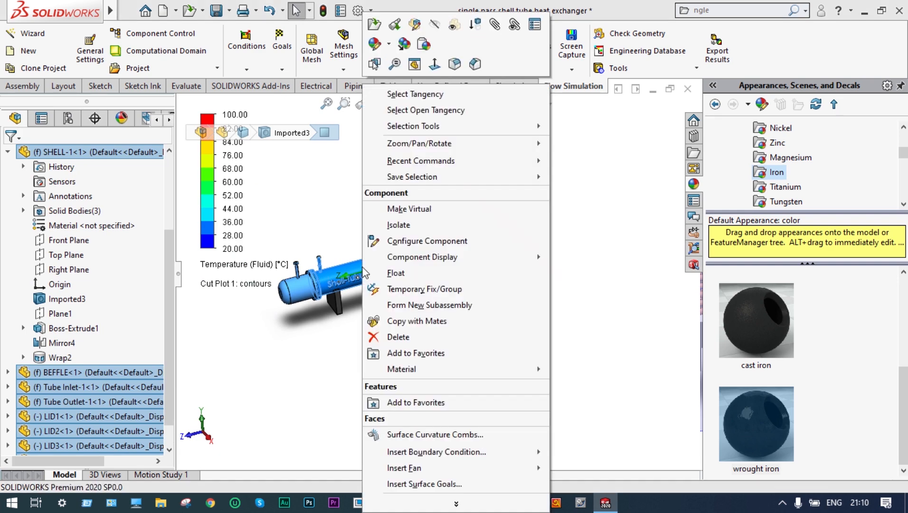
click(454, 26)
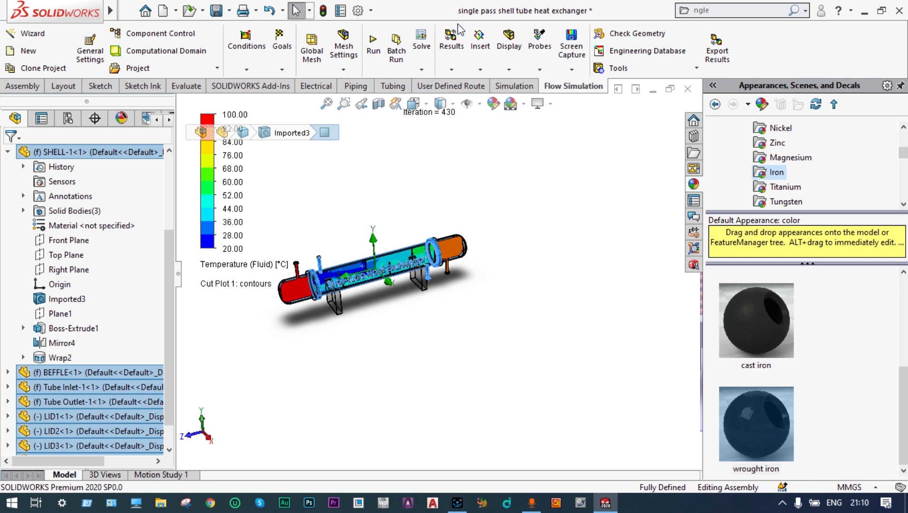
scroll(337, 219, down, 5)
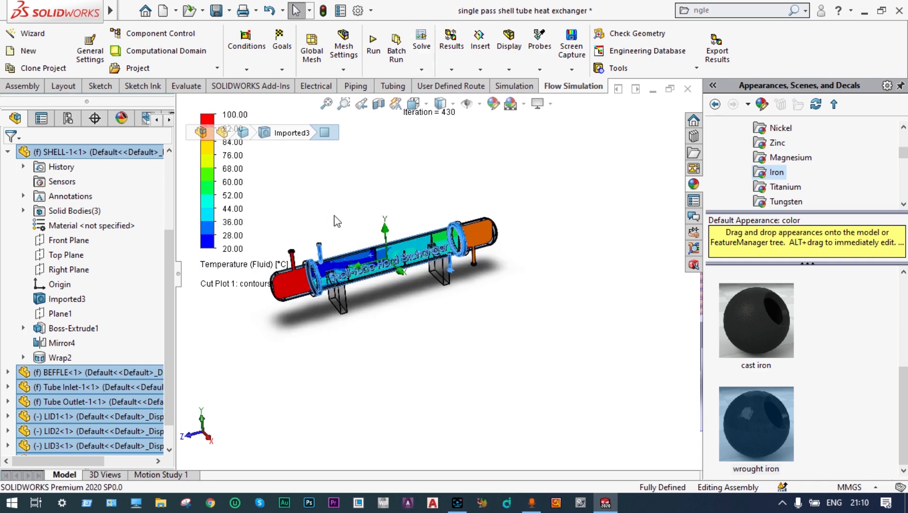
scroll(380, 316, down, 4)
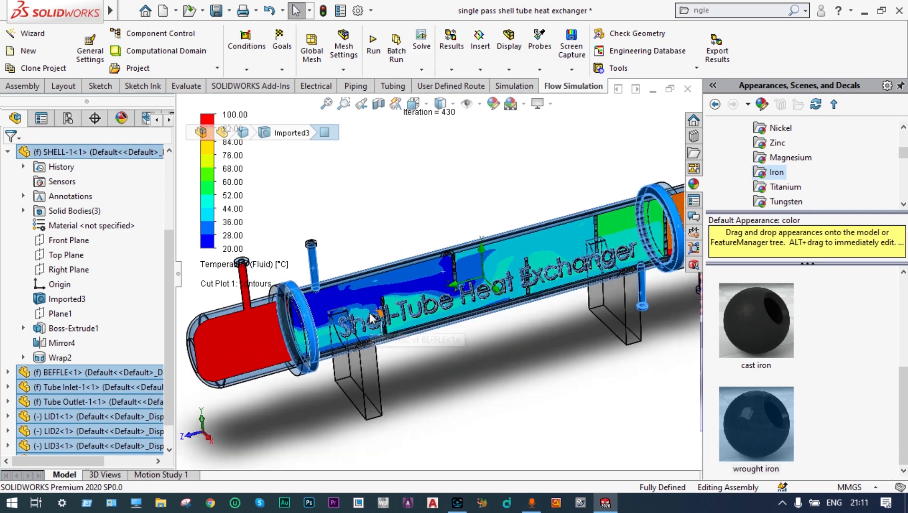
- Hide the Wrap2 lettering body on the shell
key(f)
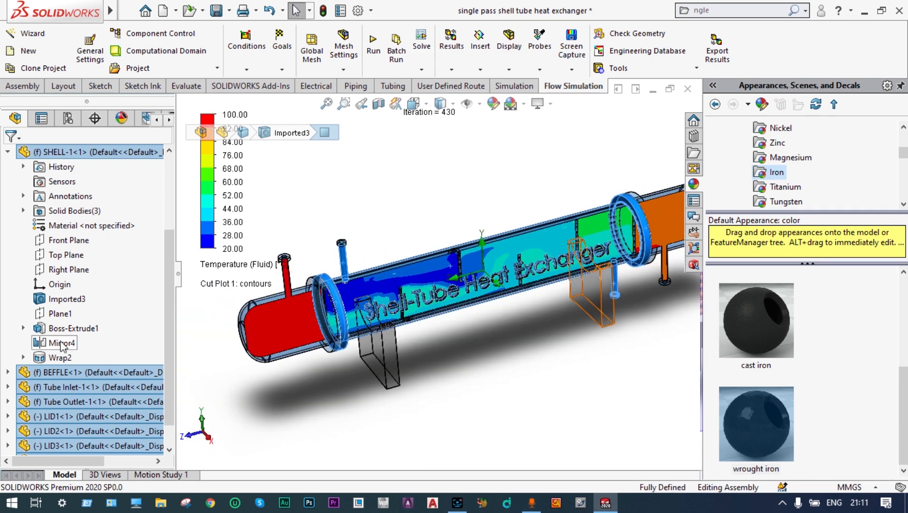
right_click(60, 361)
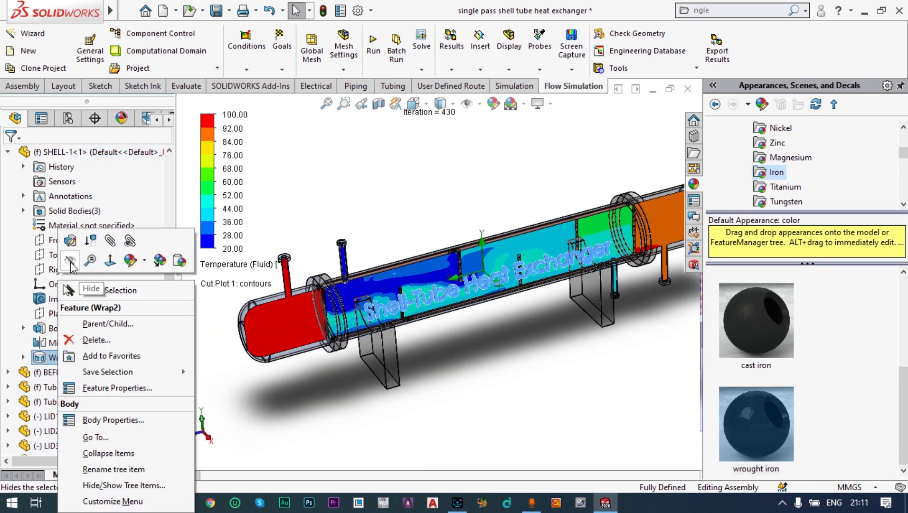
click(71, 263)
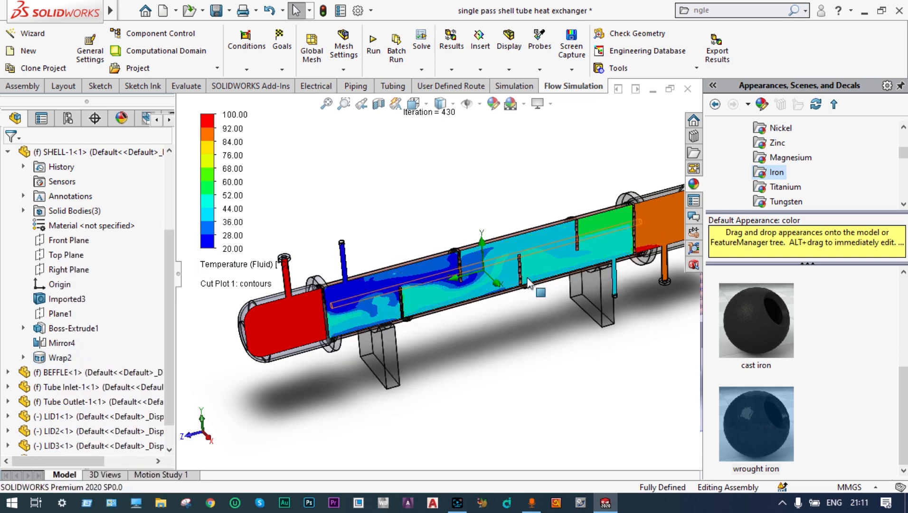
- Examine the fluid temperature contours along the shell, baffles, end chambers and outlet nozzles
scroll(559, 274, up, 1)
scroll(490, 256, down, 2)
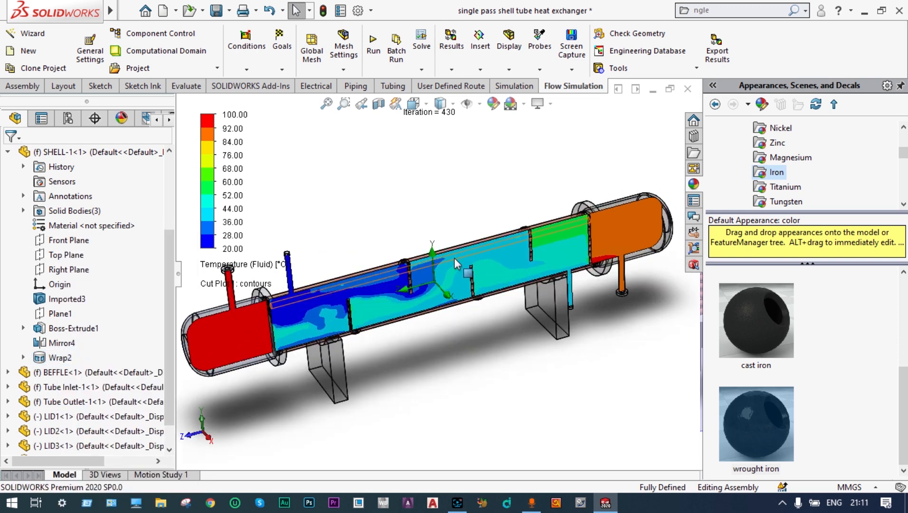
scroll(399, 266, up, 1)
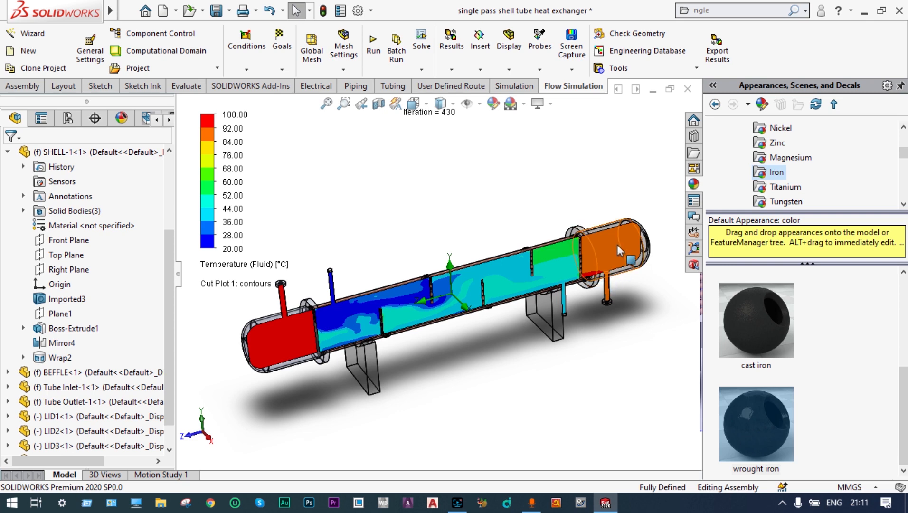
scroll(618, 244, down, 5)
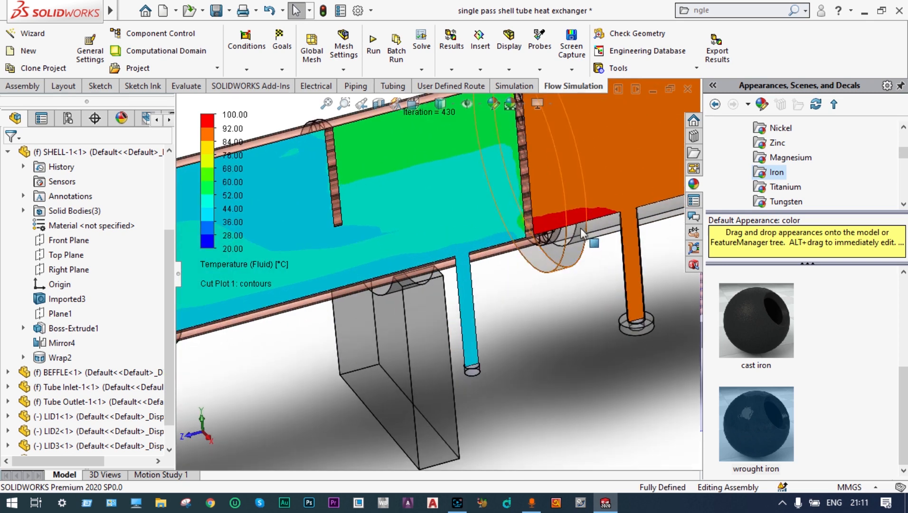
scroll(581, 227, up, 5)
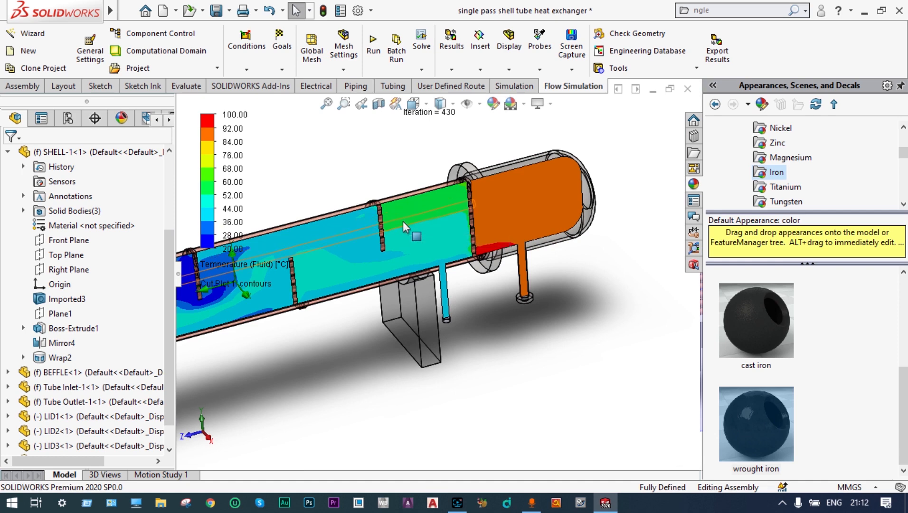
scroll(297, 203, up, 2)
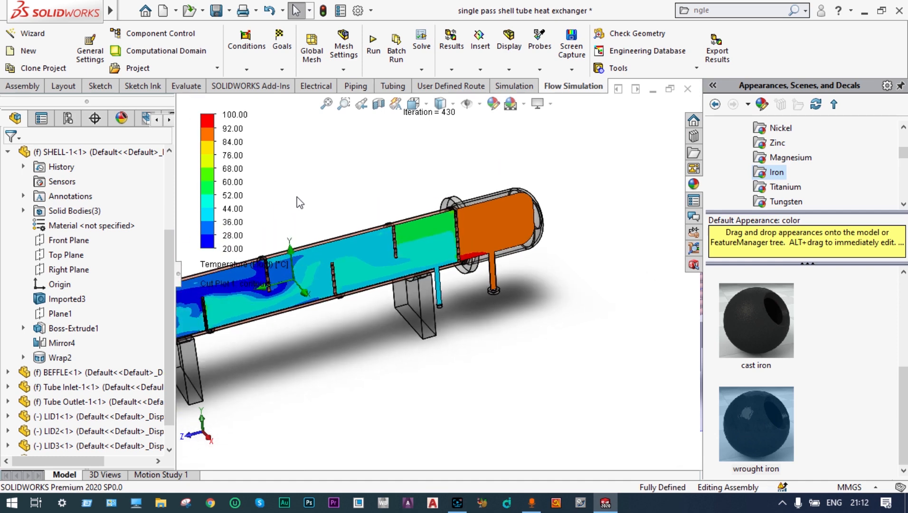
scroll(287, 272, down, 2)
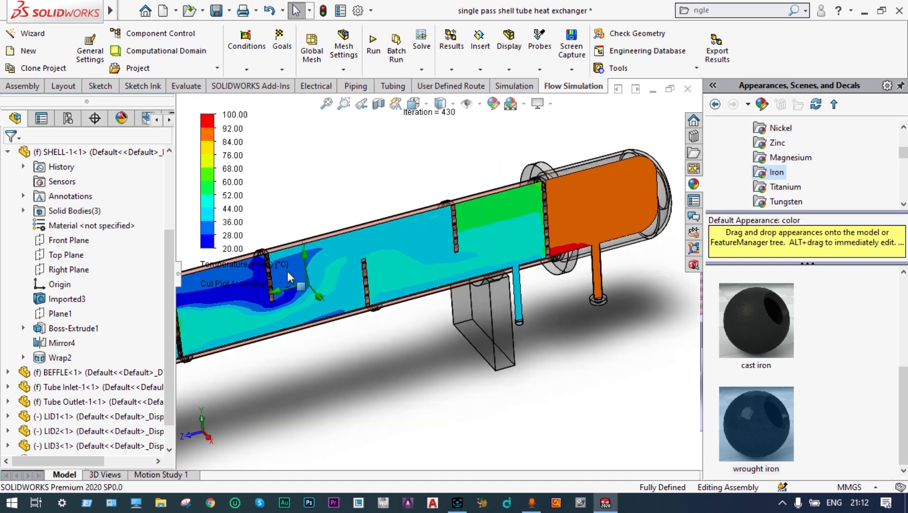
scroll(376, 230, up, 3)
scroll(378, 234, up, 3)
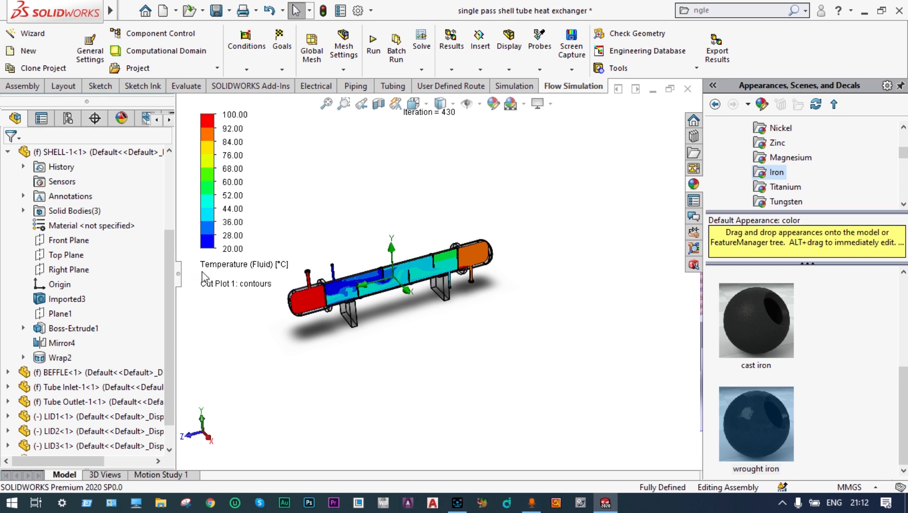
- Switch the cut plot's displayed parameter to Pressure and examine the distribution across the shell, end chambers and nozzles
click(229, 268)
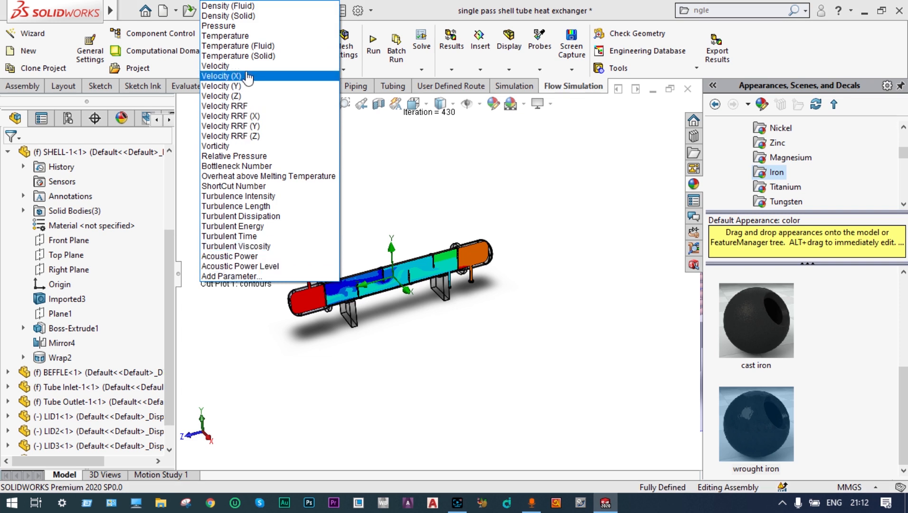
click(244, 26)
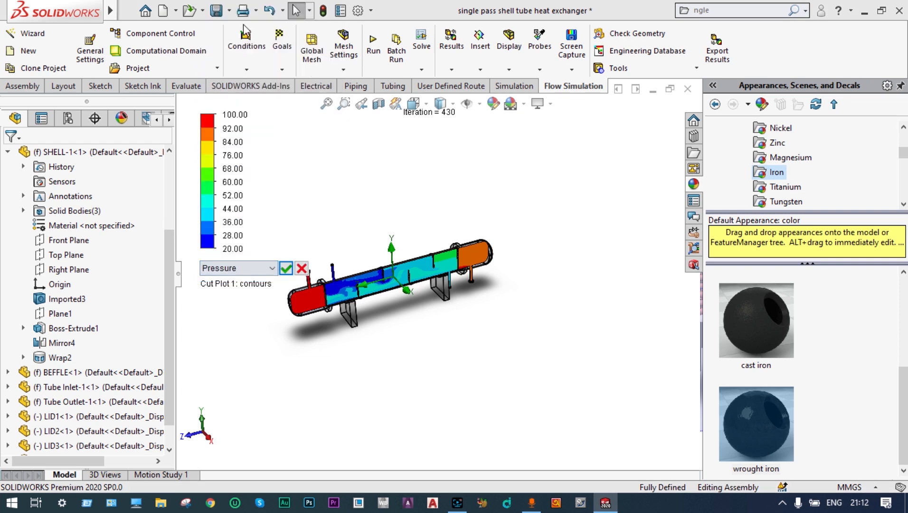
click(286, 269)
scroll(401, 262, down, 3)
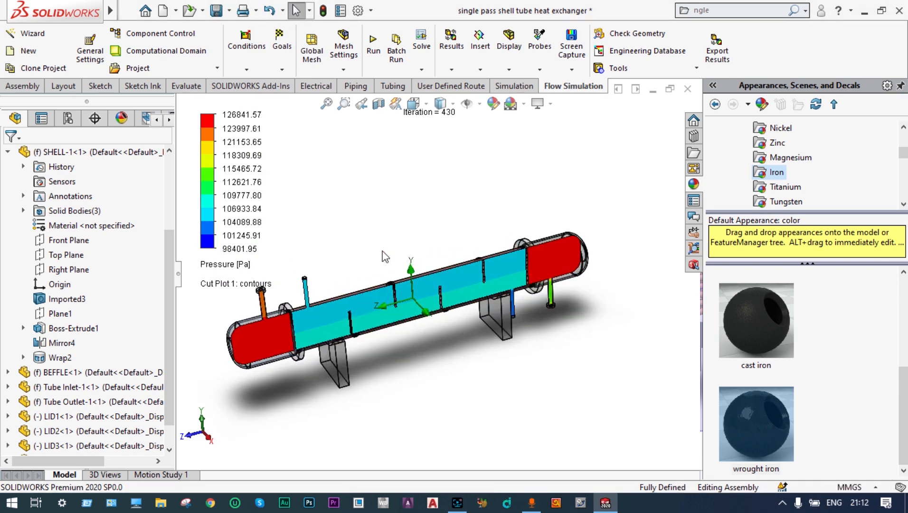
scroll(384, 329, down, 2)
scroll(380, 316, down, 3)
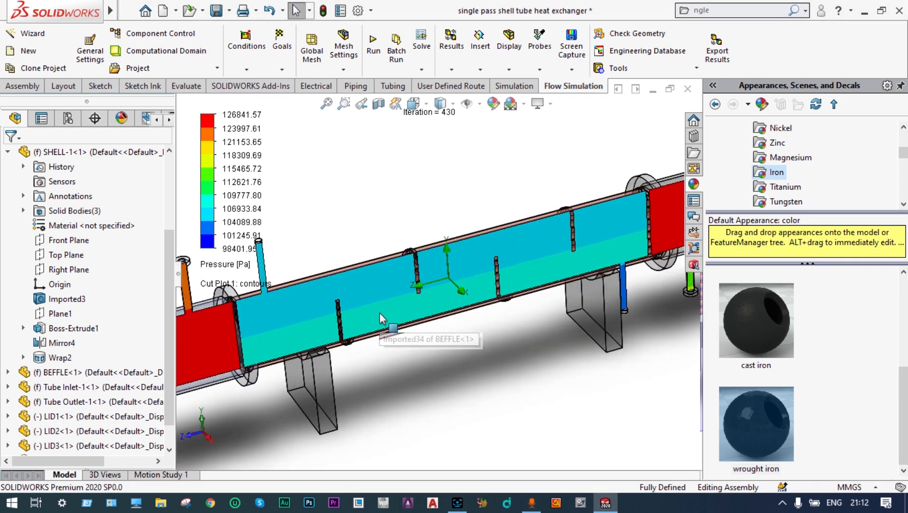
key(f)
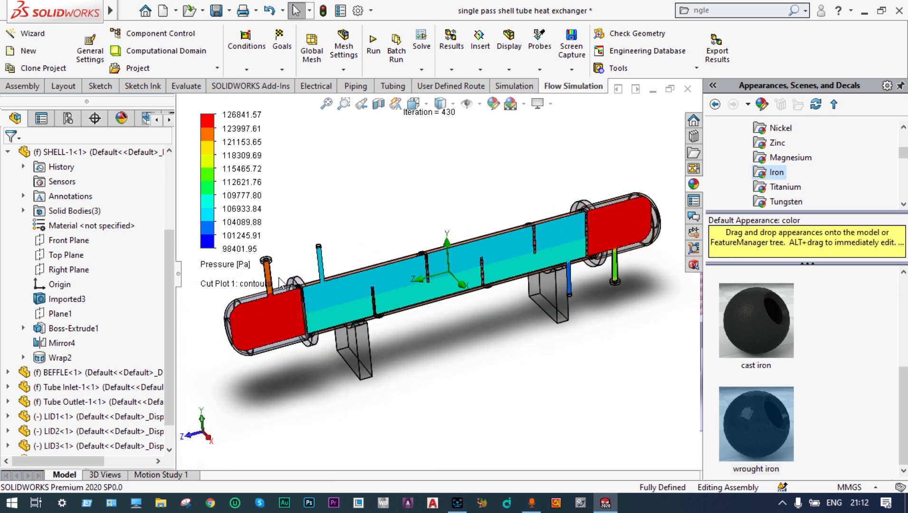
scroll(314, 290, down, 3)
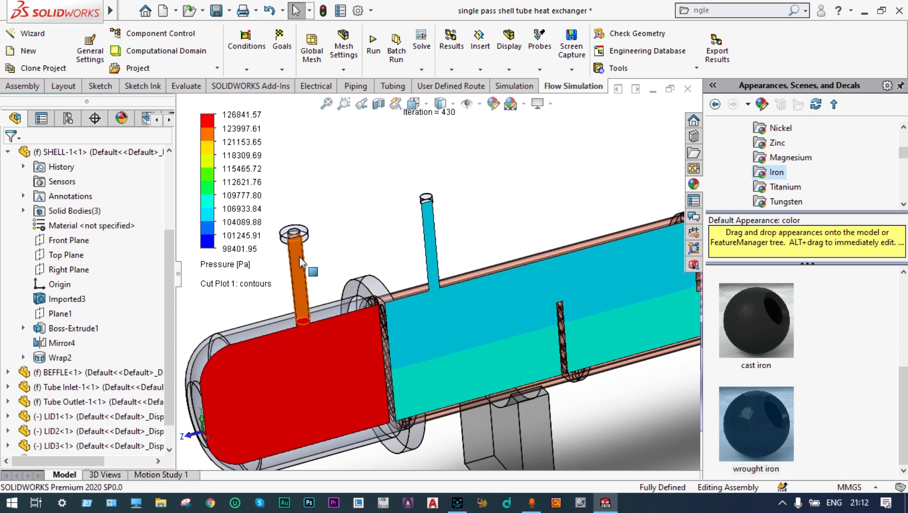
scroll(299, 257, up, 10)
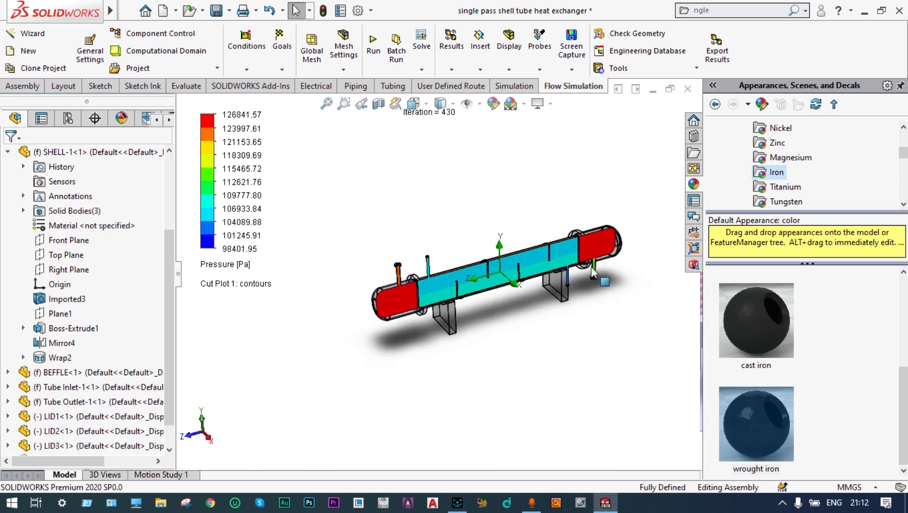
scroll(593, 272, down, 3)
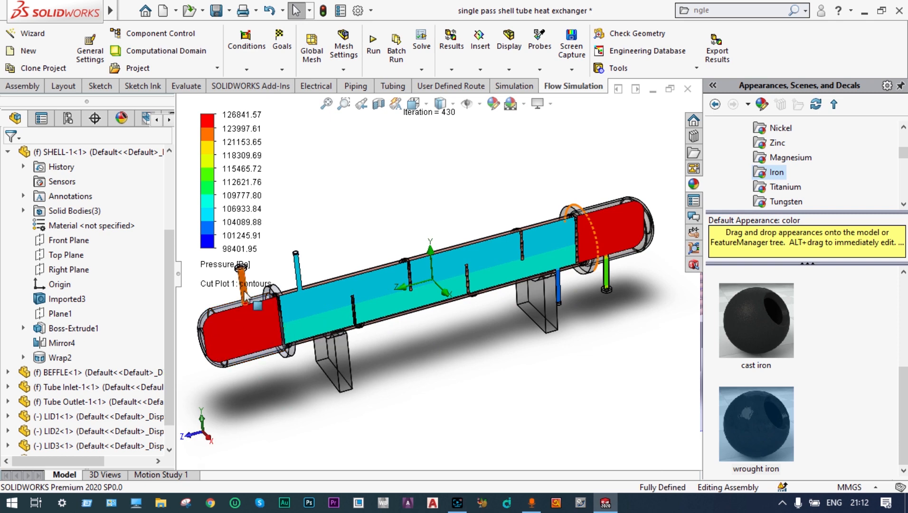
scroll(353, 219, up, 2)
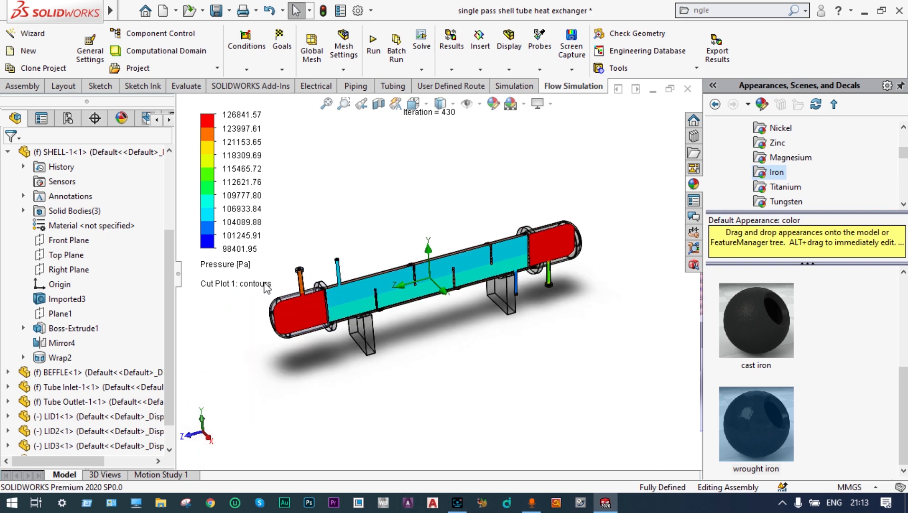
- Set the cut plot's displayed parameter to Temperature (Fluid)
click(222, 264)
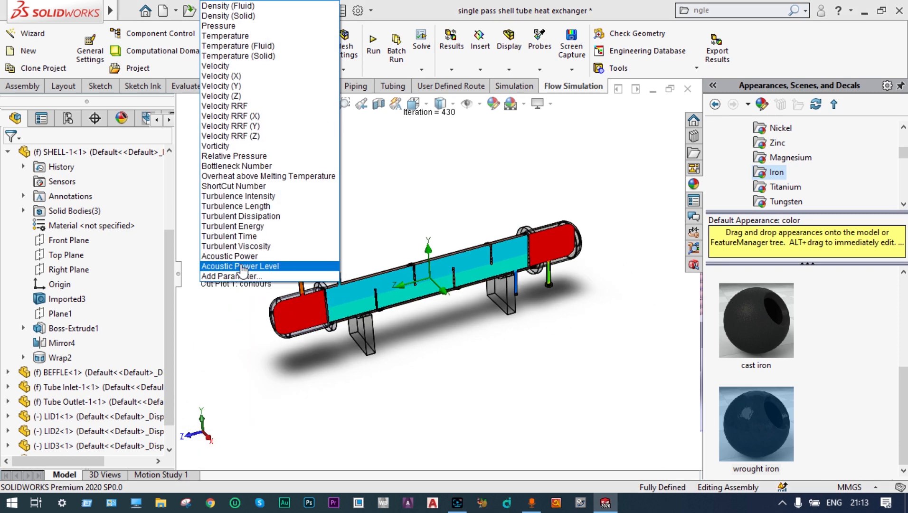
click(253, 46)
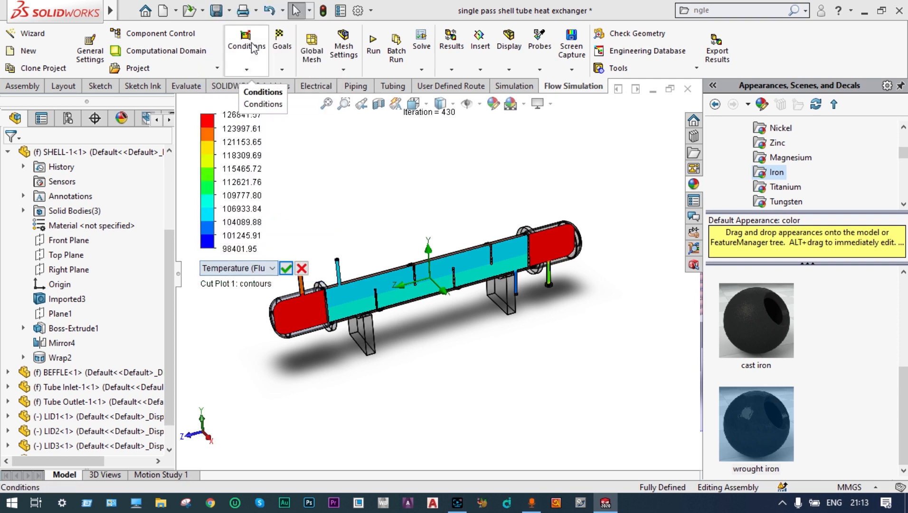
click(286, 270)
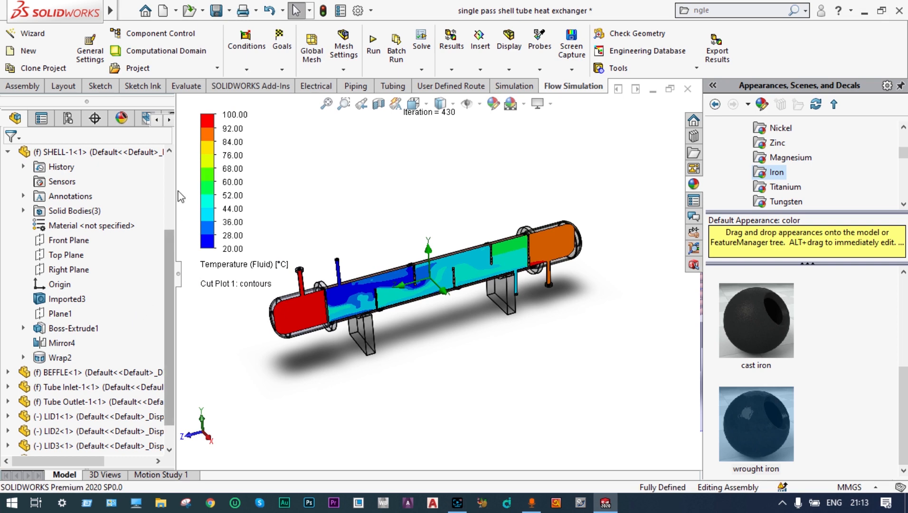
- Play Cut Plot 1 in the Flow Simulation results and examine the temperature contours as the plane sweeps through the tubes
click(169, 120)
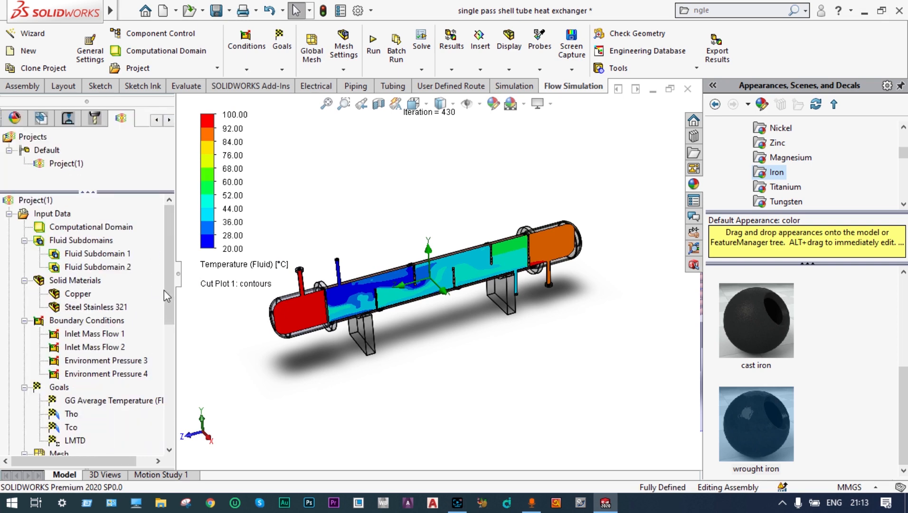
drag(171, 285, 172, 344)
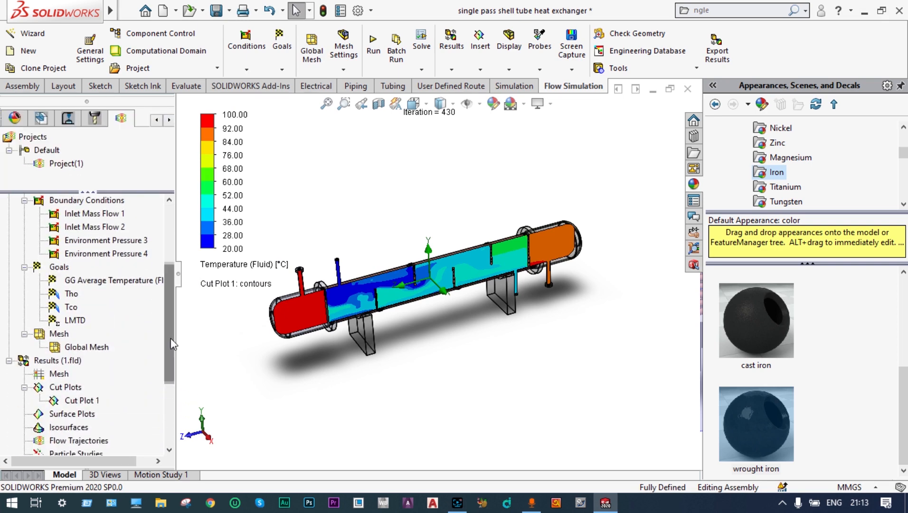
right_click(87, 400)
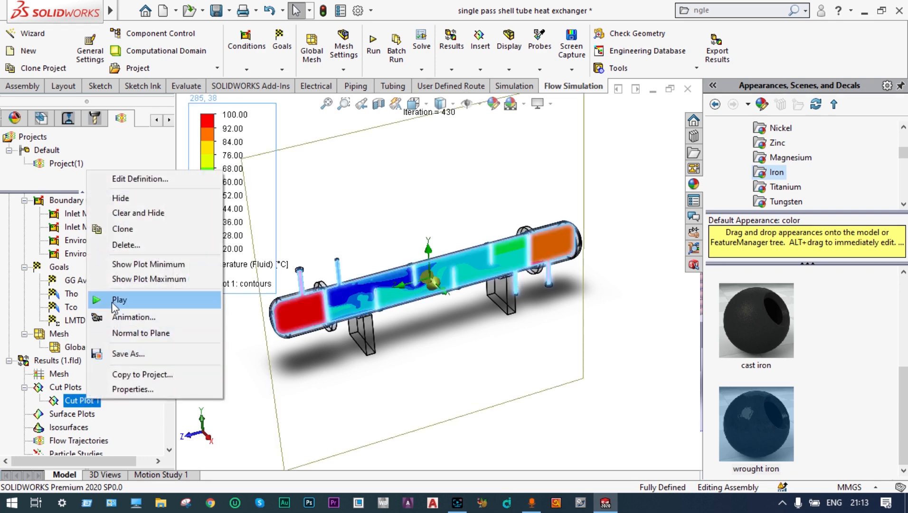
click(114, 301)
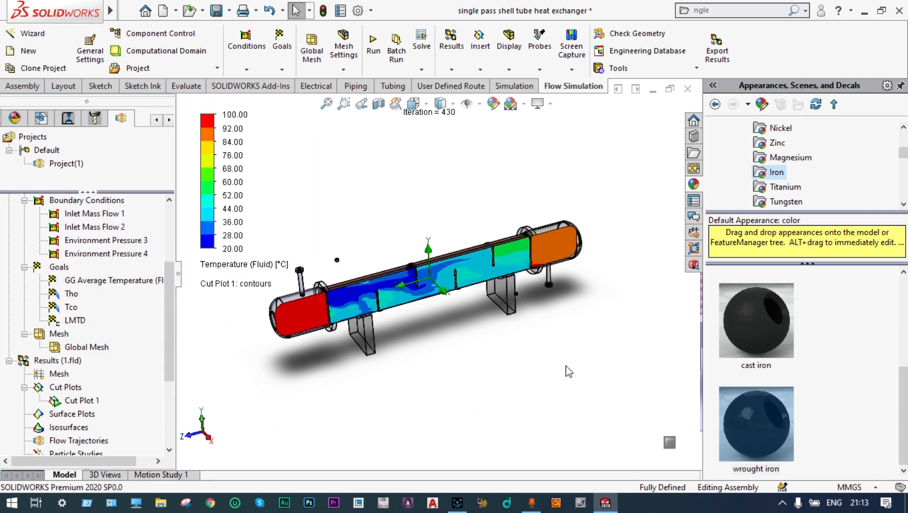
scroll(423, 275, down, 3)
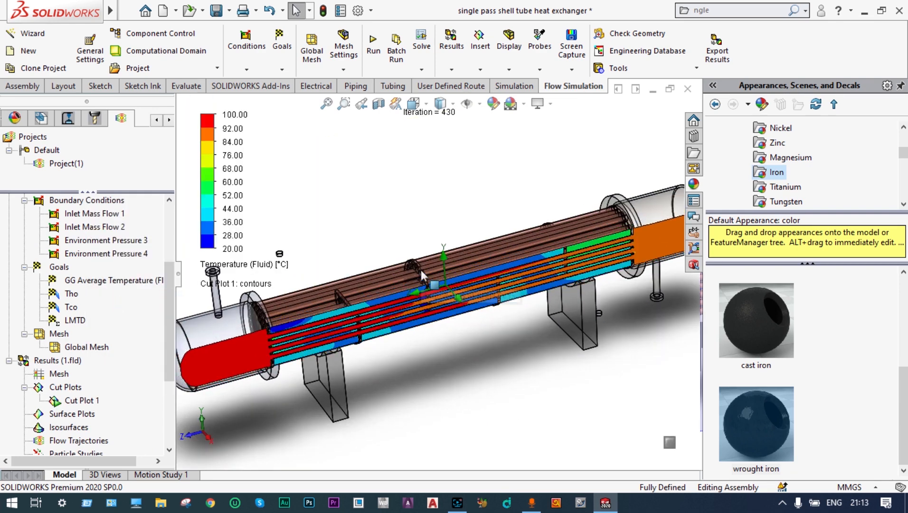
scroll(423, 276, down, 3)
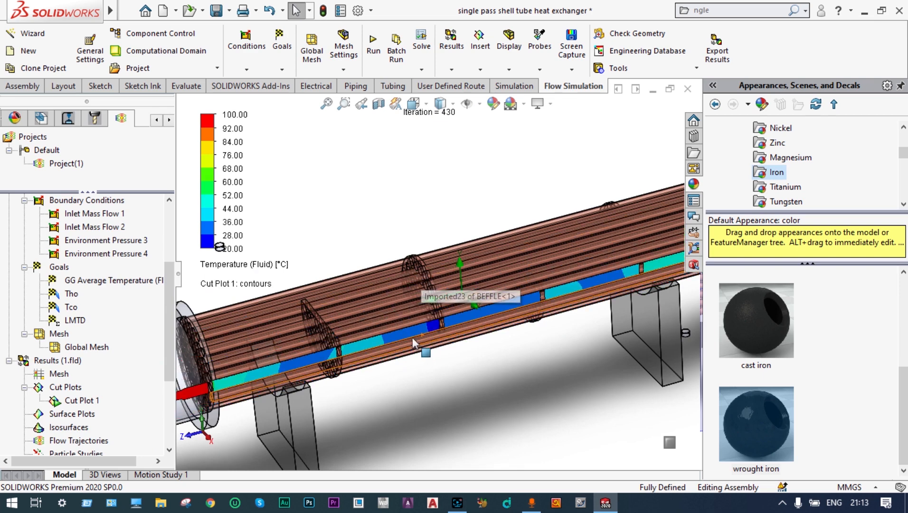
scroll(473, 353, down, 2)
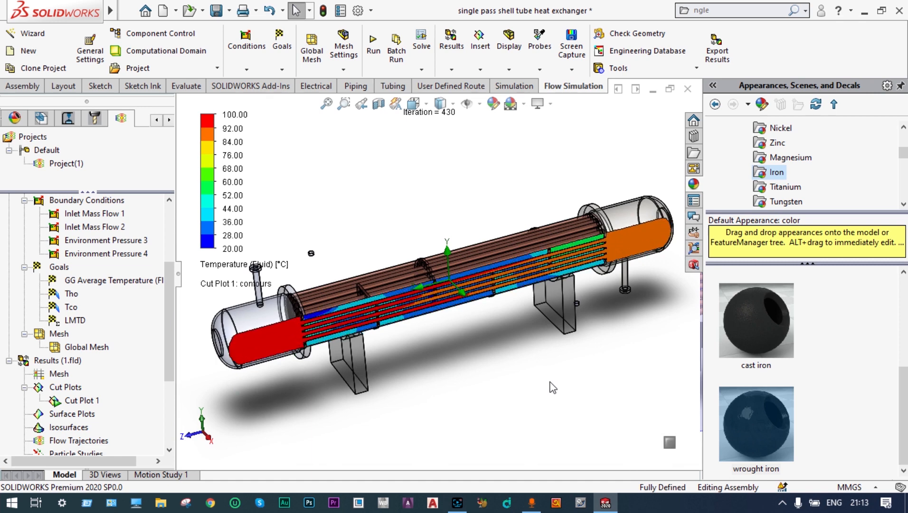
- Clear and hide Cut Plot 1 in the Flow Simulation results
click(83, 400)
right_click(86, 403)
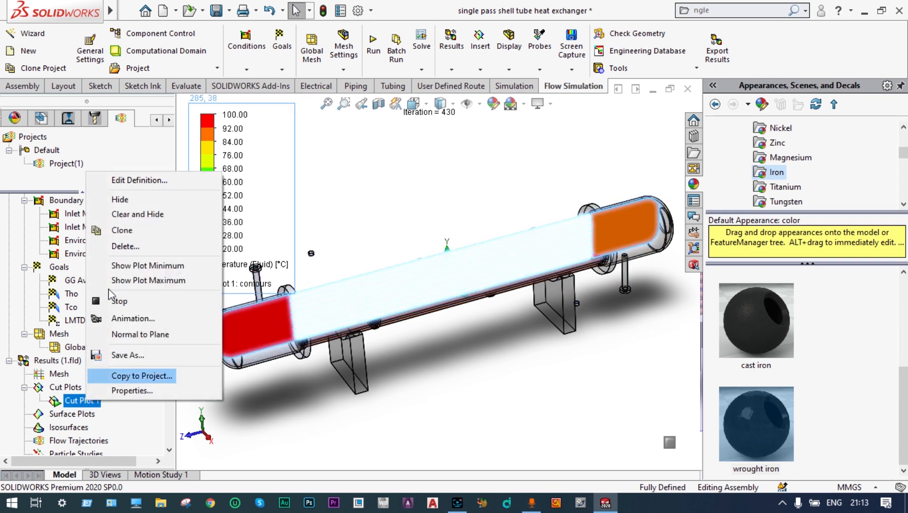
click(137, 215)
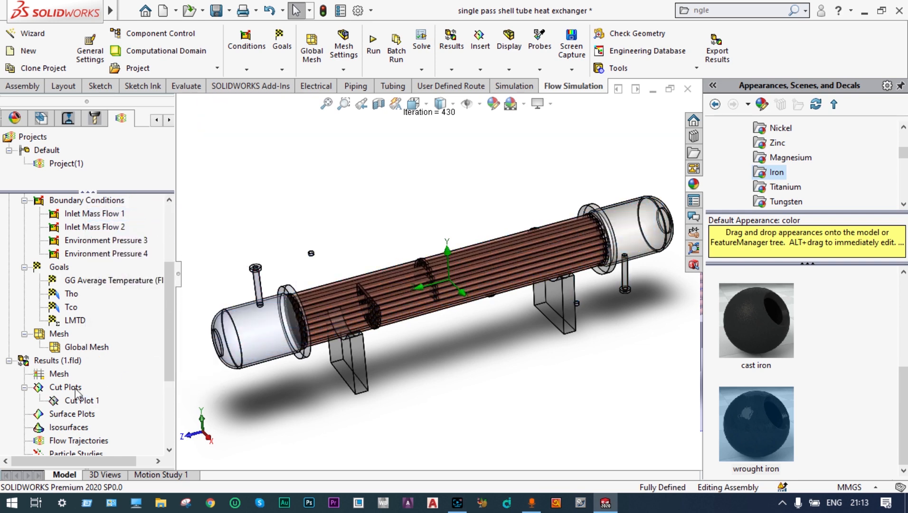
- Insert a new cut plot on the Front Plane at 0 m offset with Temperature (Fluid) contours and show the section from the front
right_click(75, 388)
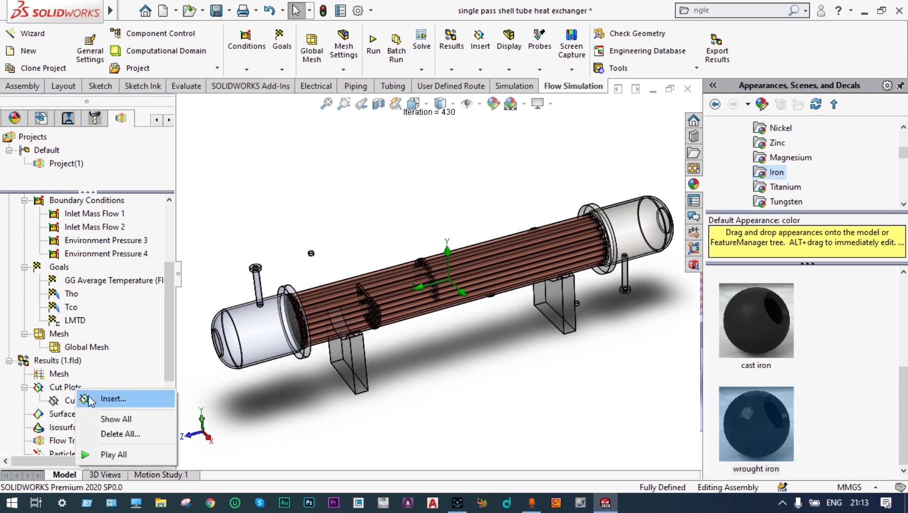
click(105, 399)
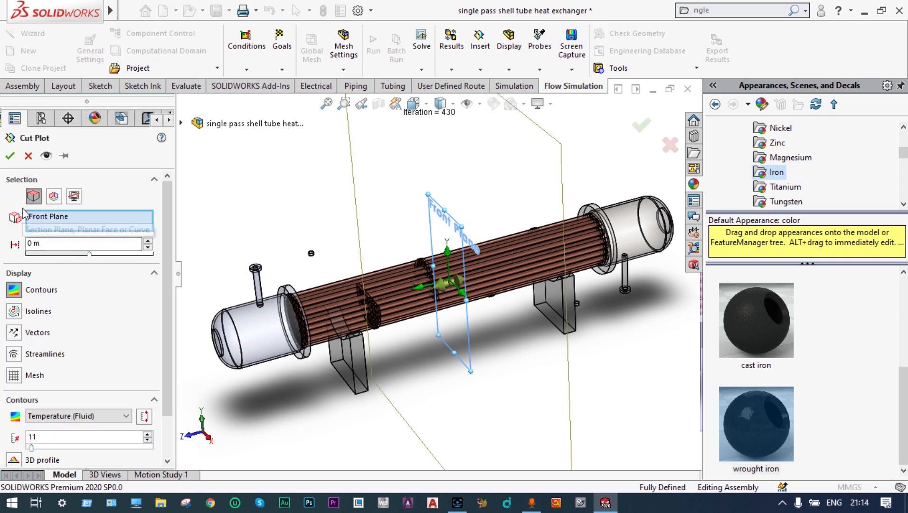
click(10, 155)
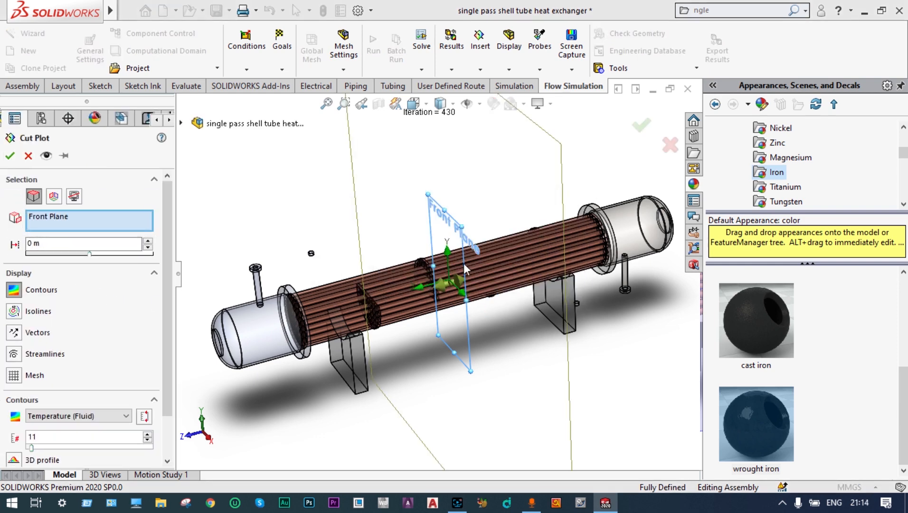
middle_drag(575, 361, 498, 435)
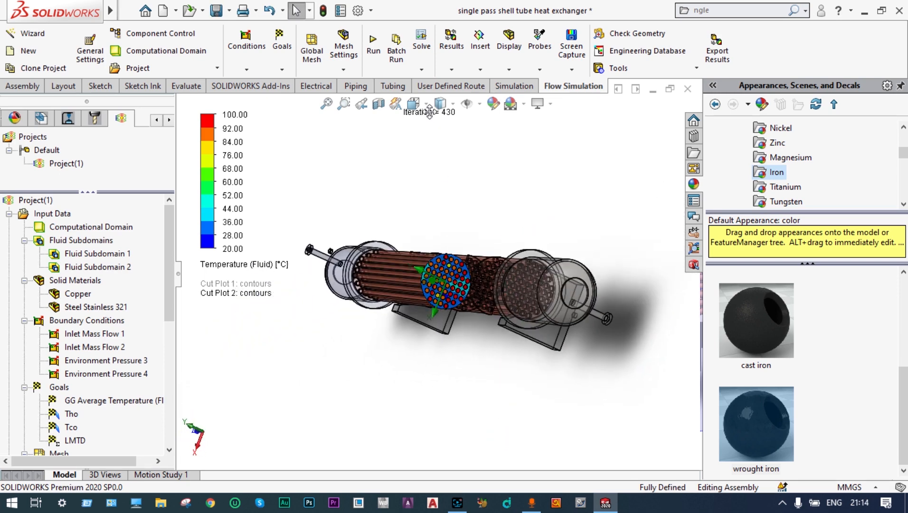
click(414, 104)
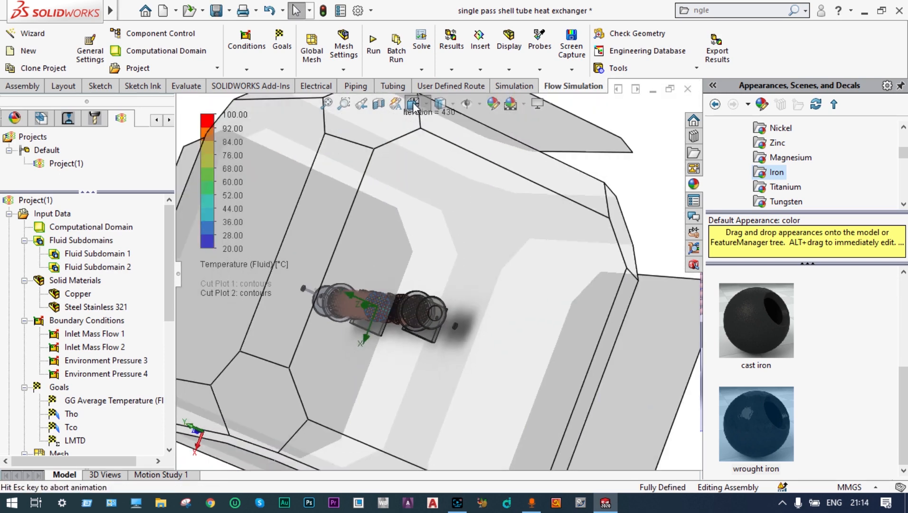
click(432, 160)
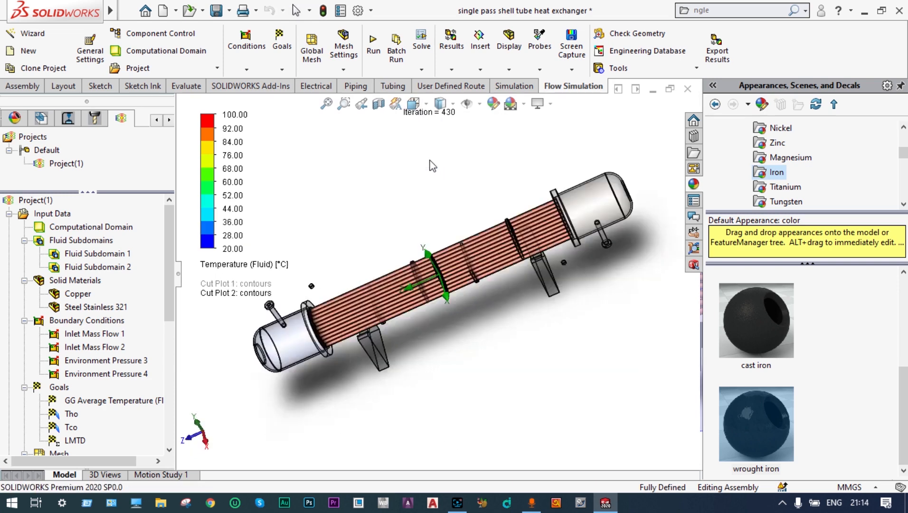
scroll(399, 276, down, 5)
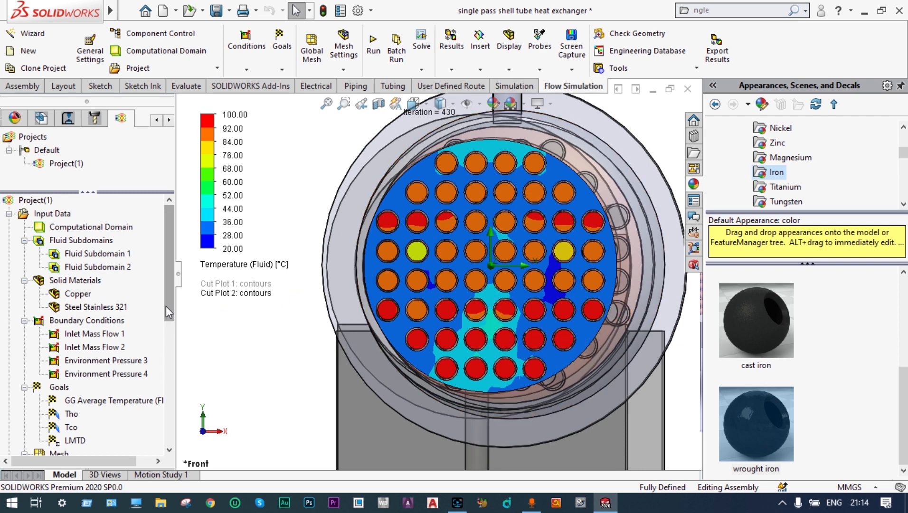
- Play Cut Plot 2 and examine the fluid temperature contours across the tubes and end chambers as the plane sweeps along the exchanger
drag(167, 312, 170, 379)
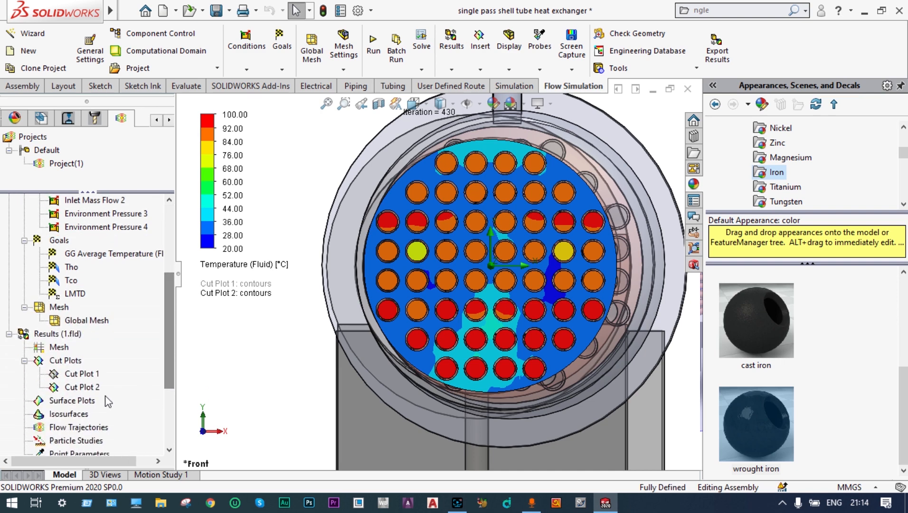
right_click(93, 386)
click(126, 287)
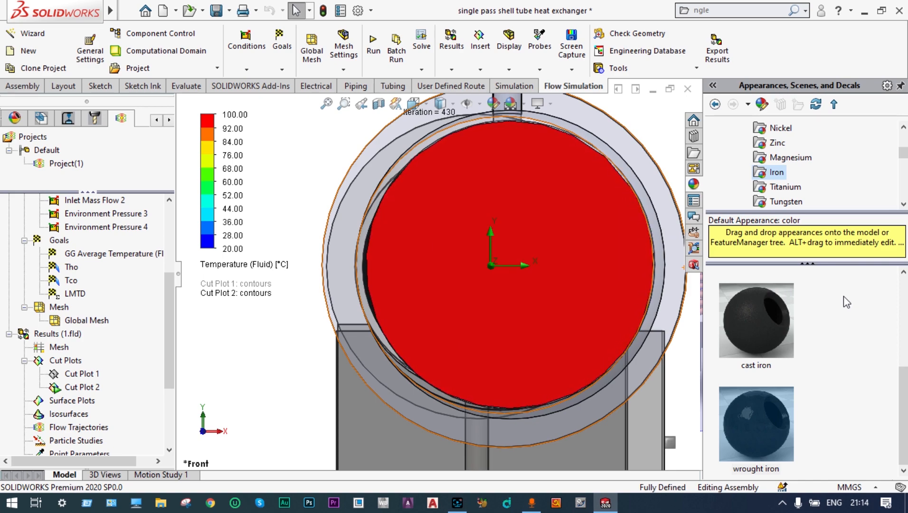
scroll(844, 296, down, 3)
scroll(844, 296, up, 1)
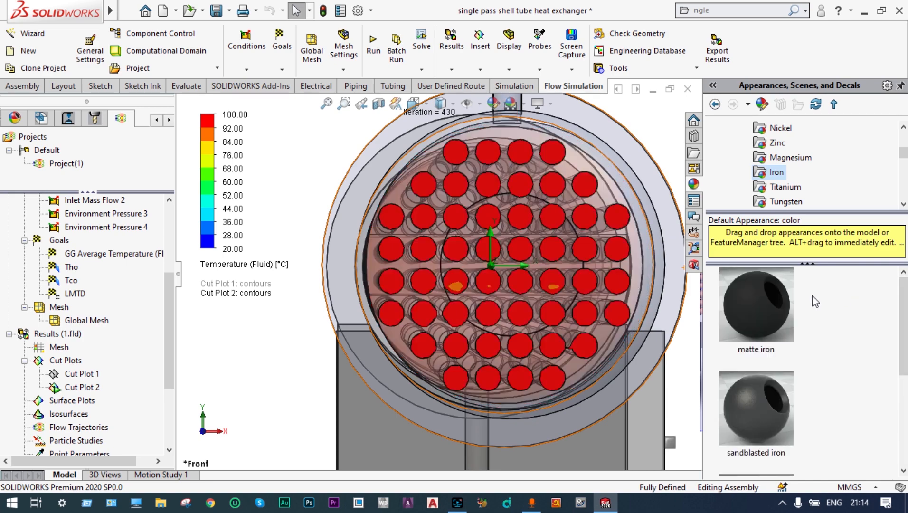
middle_drag(650, 144, 672, 163)
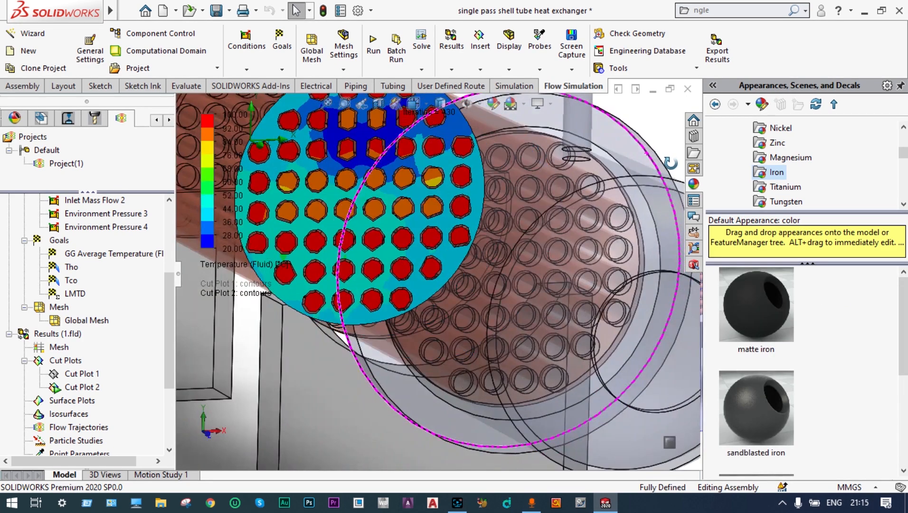
scroll(668, 160, up, 3)
key(f)
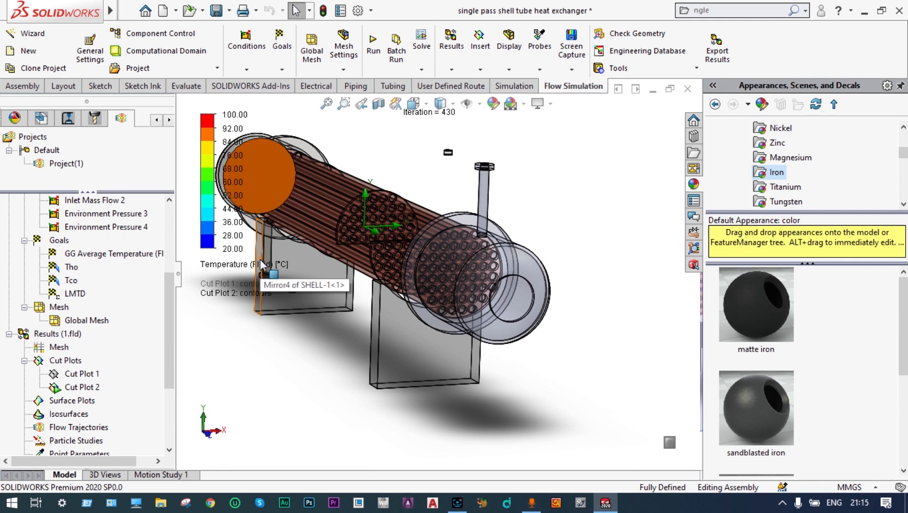
scroll(239, 338, down, 1)
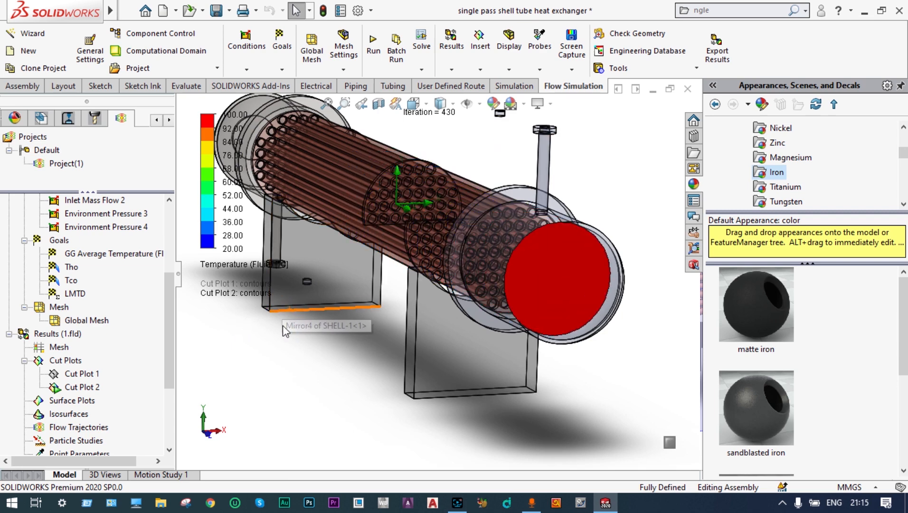
- Clear and hide Cut Plot 2 and insert a surface plot of Temperature (Fluid) contours using all faces
right_click(97, 387)
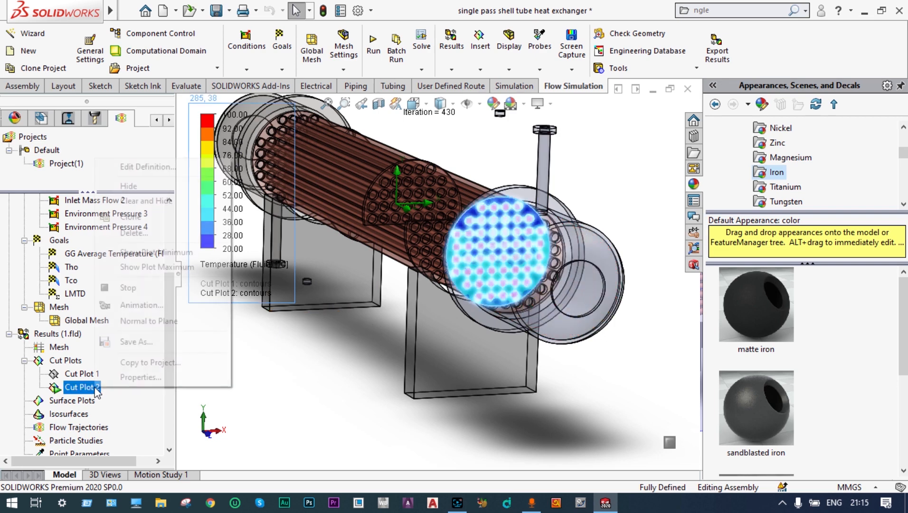
click(143, 201)
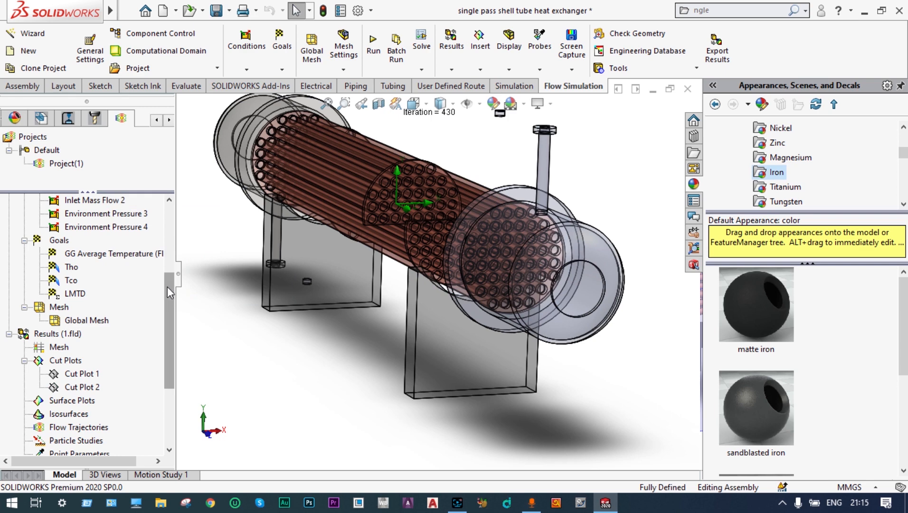
drag(168, 287, 167, 323)
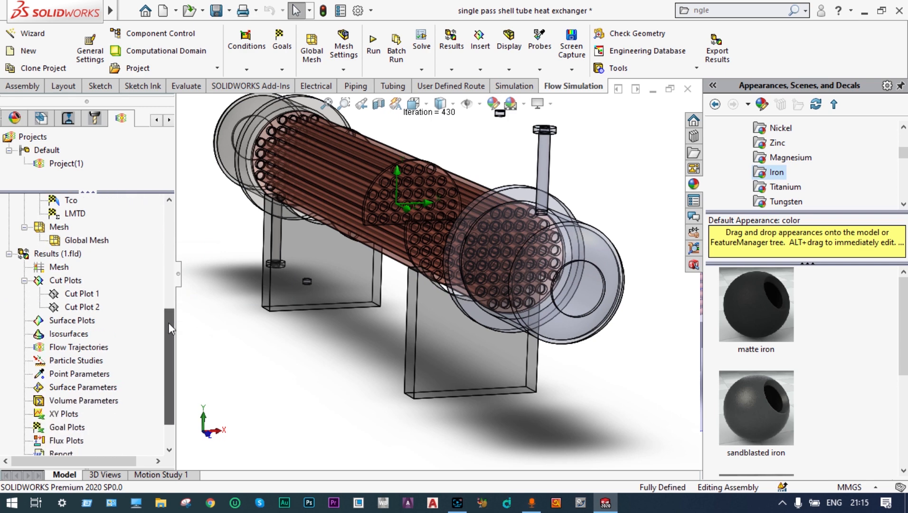
right_click(69, 324)
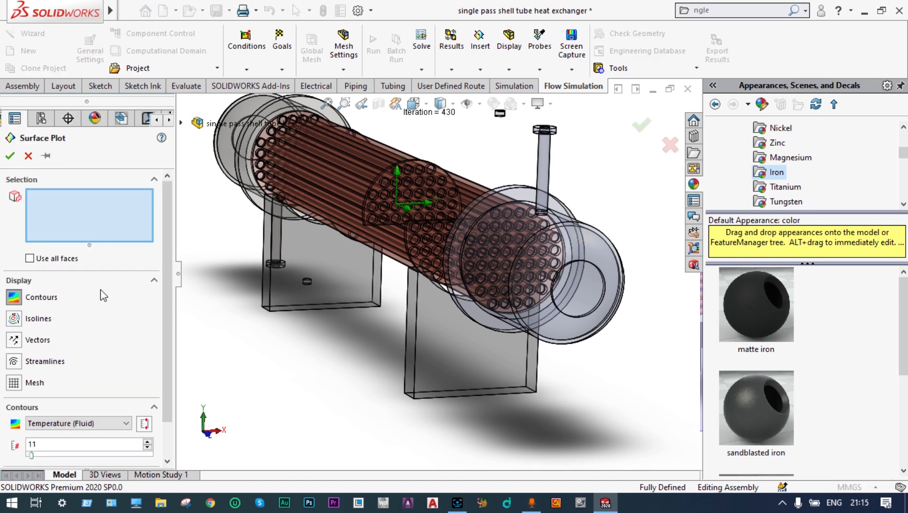
click(30, 258)
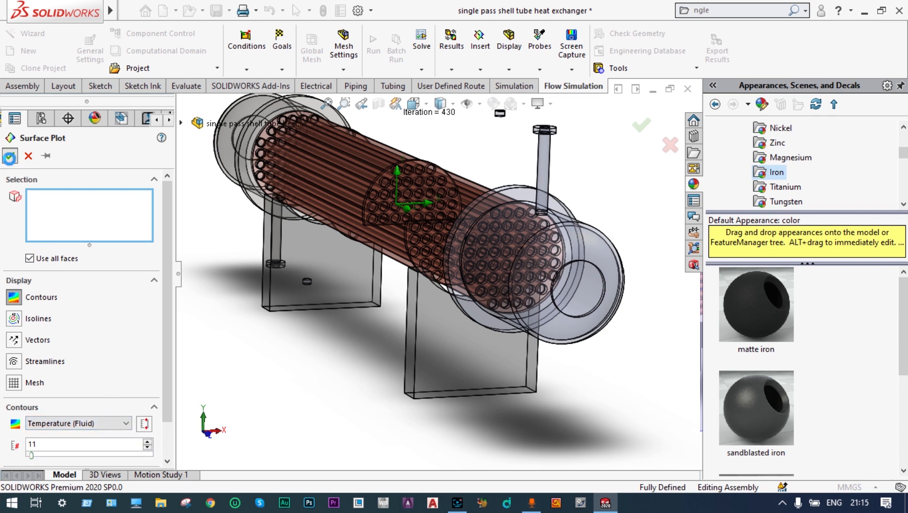
click(10, 157)
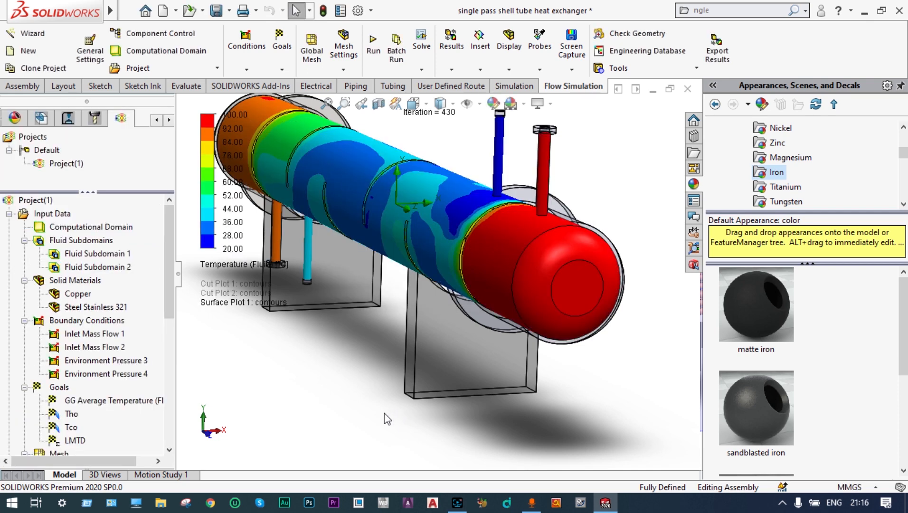
- Examine the surface plot's fluid temperature contours along the shell, baffles, end chambers and inlet and outlet nozzles
scroll(384, 412, up, 3)
middle_drag(370, 387, 397, 394)
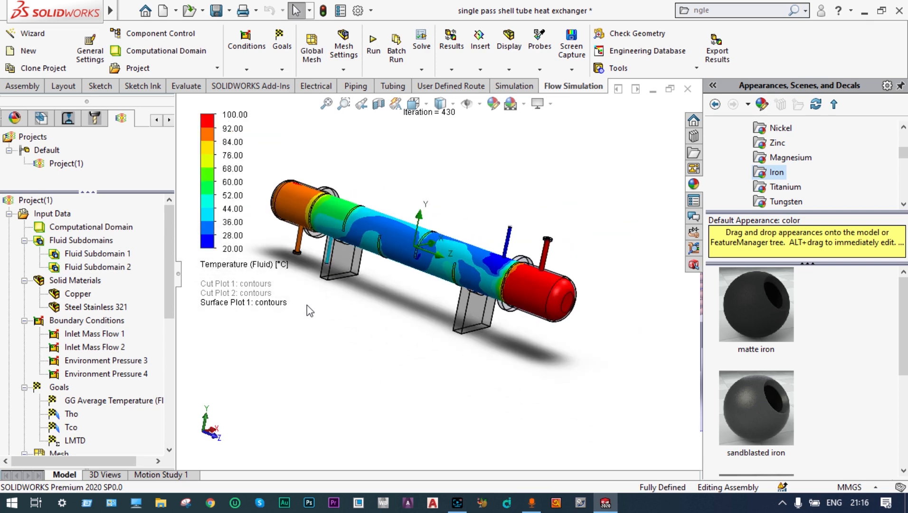
middle_drag(492, 342, 387, 334)
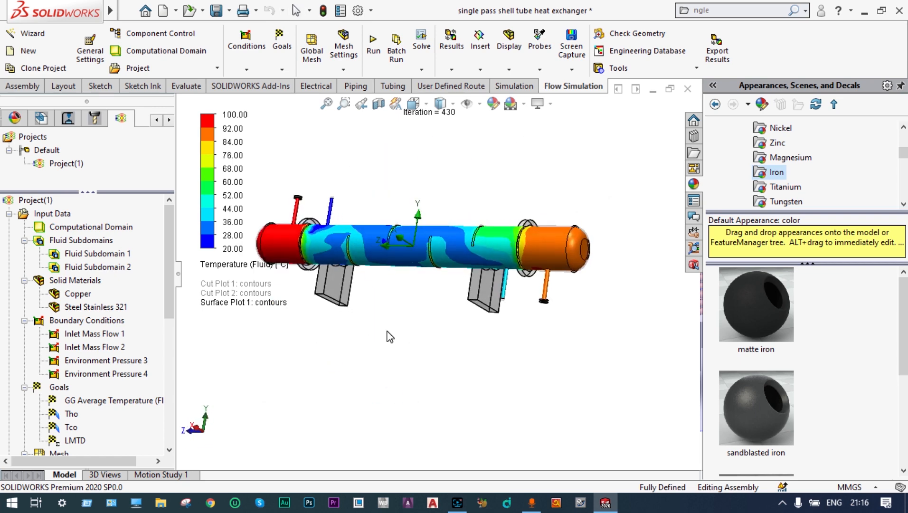
scroll(294, 235, down, 5)
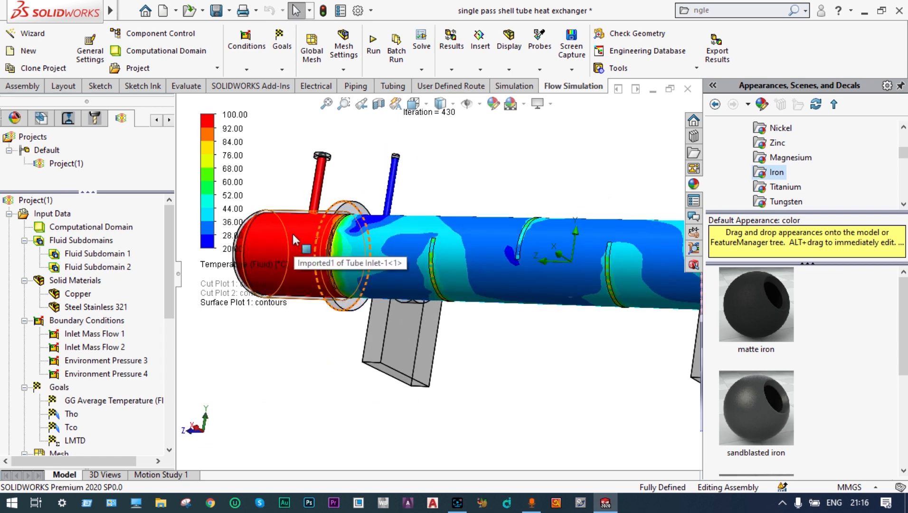
middle_drag(292, 234, 307, 255)
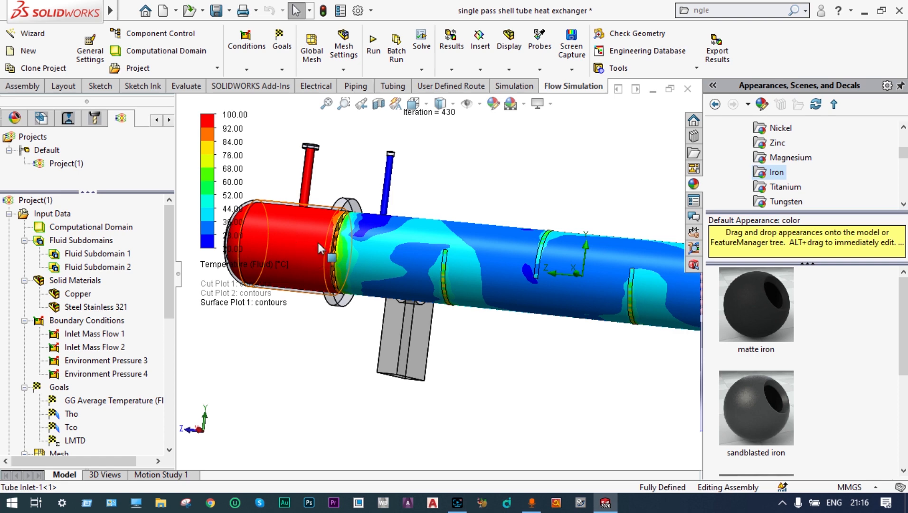
scroll(335, 233, up, 2)
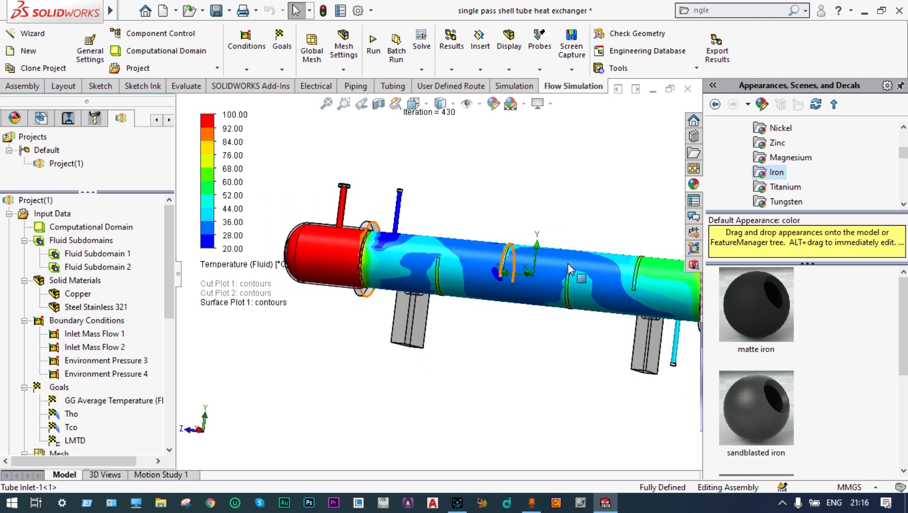
scroll(600, 274, up, 2)
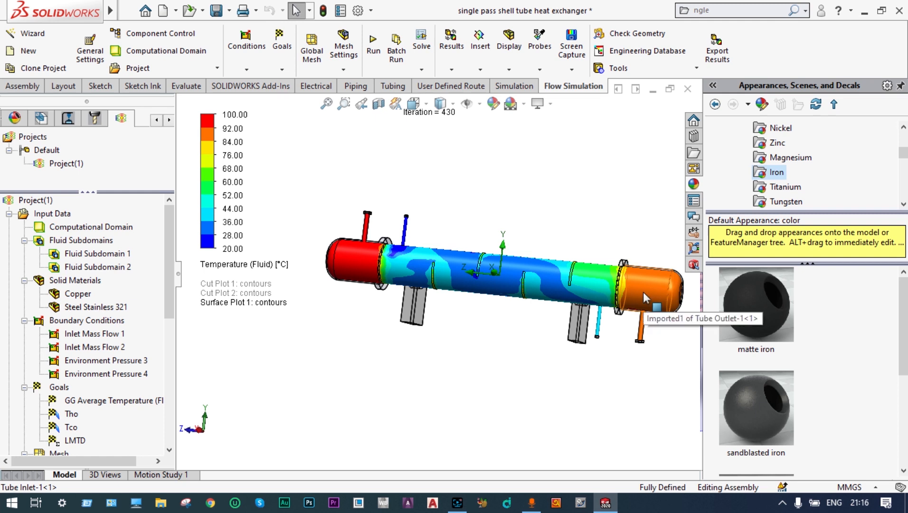
scroll(476, 278, down, 5)
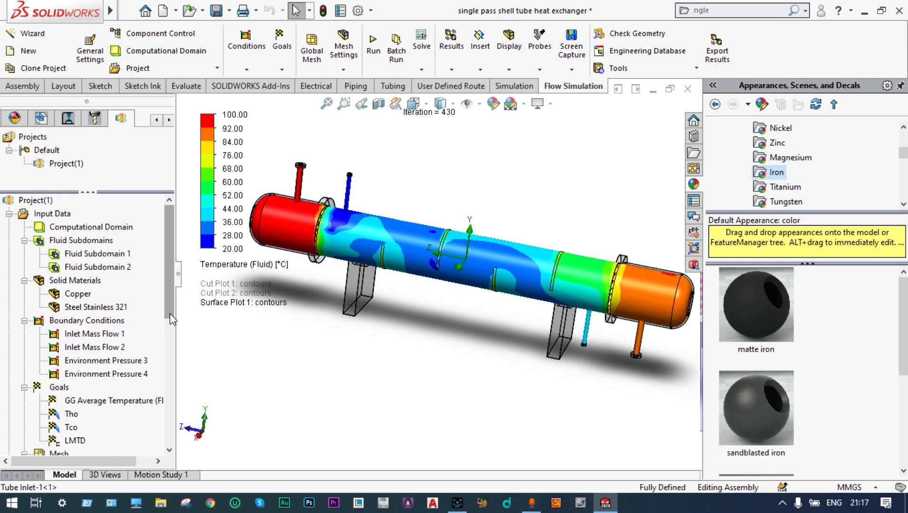
- Clear and hide Surface Plot 1 in the Flow Simulation results
drag(171, 320, 169, 373)
right_click(105, 360)
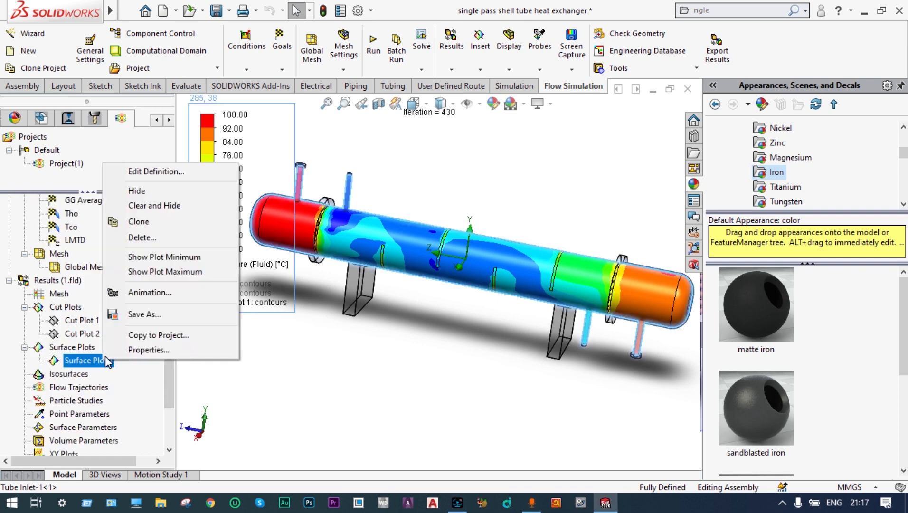
click(160, 206)
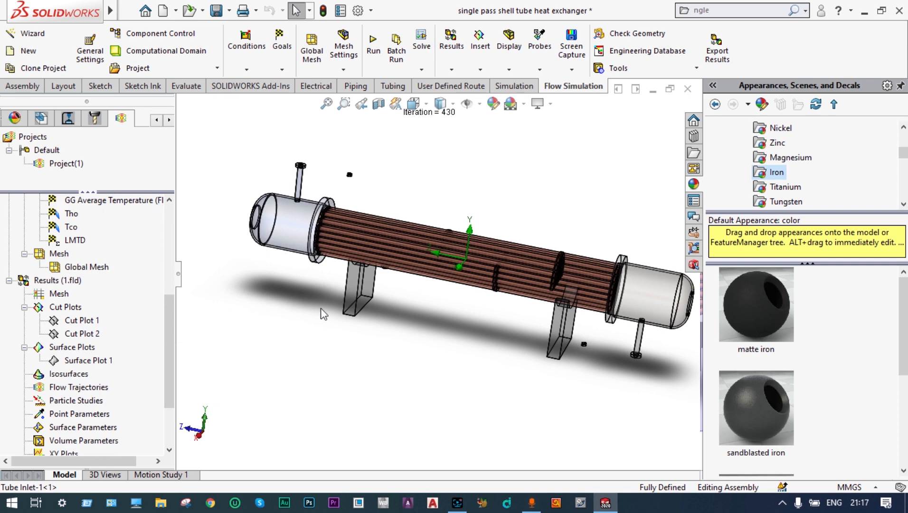
- Start a new flow trajectories plot and select the inner face of lid LID1 at the tube inlet nozzle as starting points
middle_drag(323, 314, 340, 347)
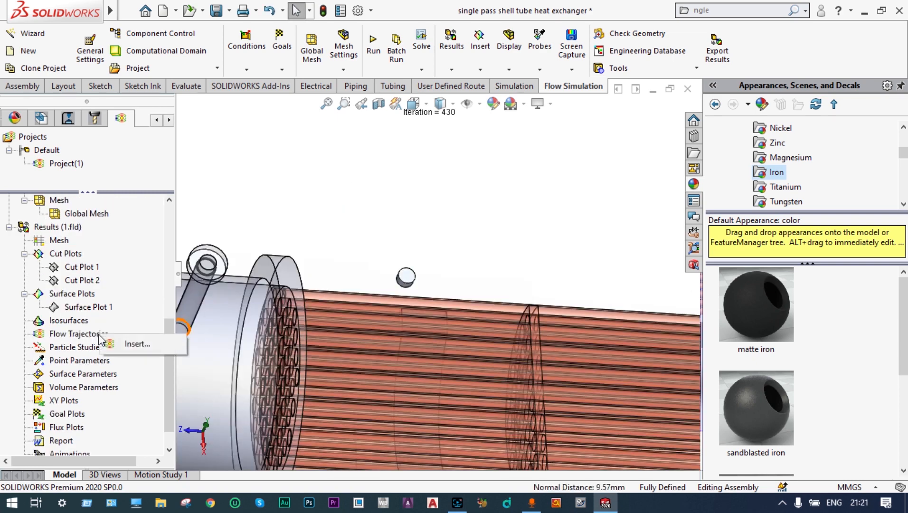
click(136, 343)
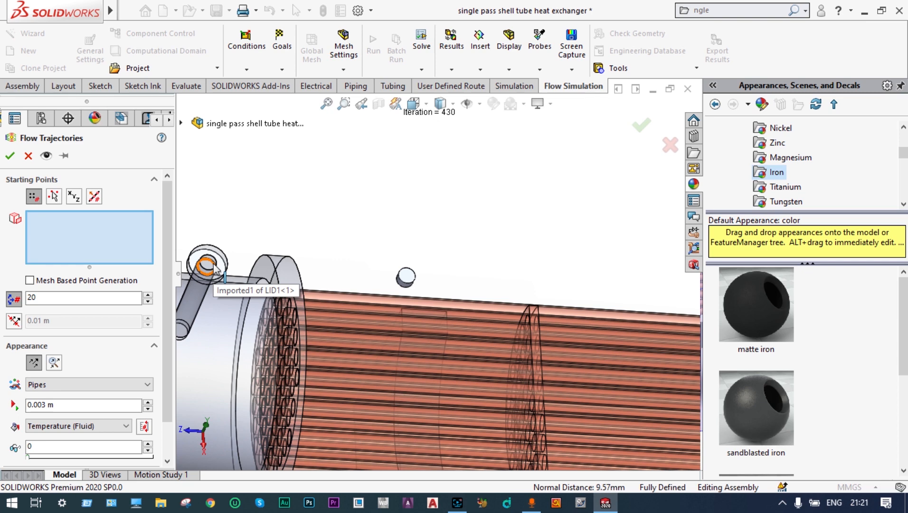
scroll(263, 226, up, 1)
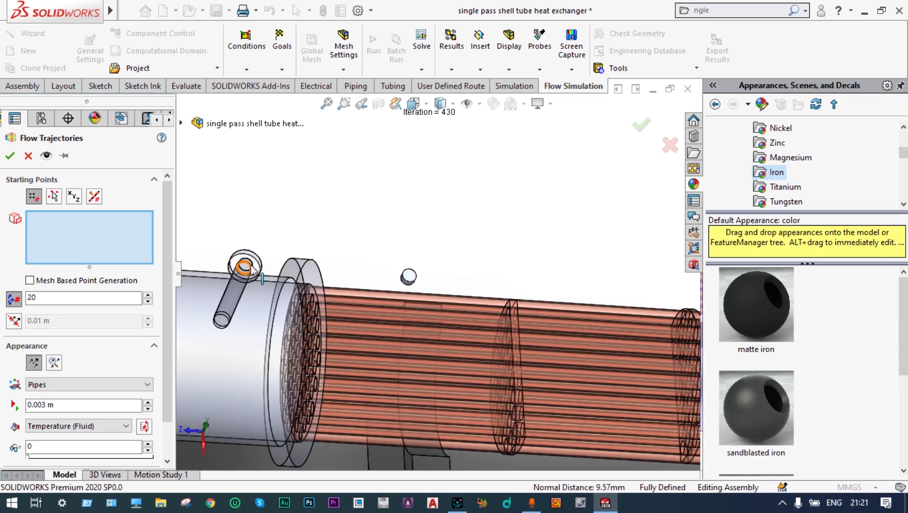
scroll(253, 270, down, 5)
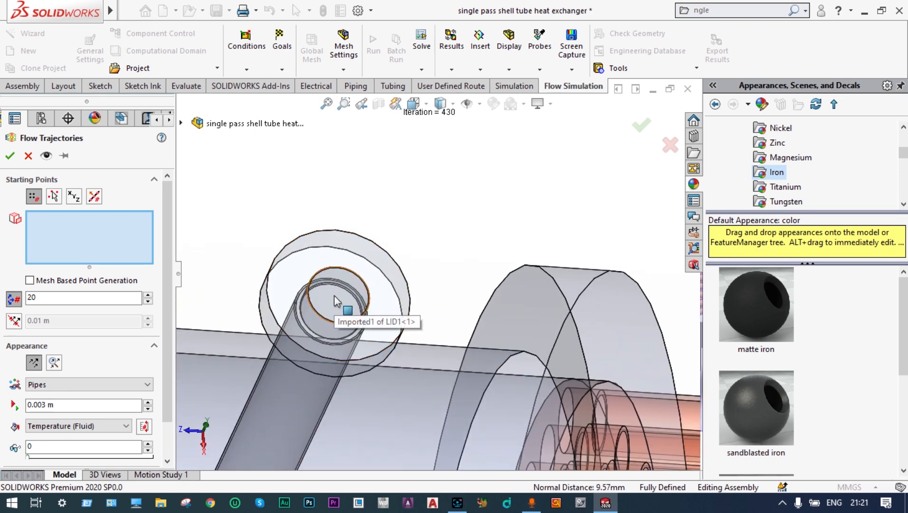
middle_drag(449, 191, 425, 242)
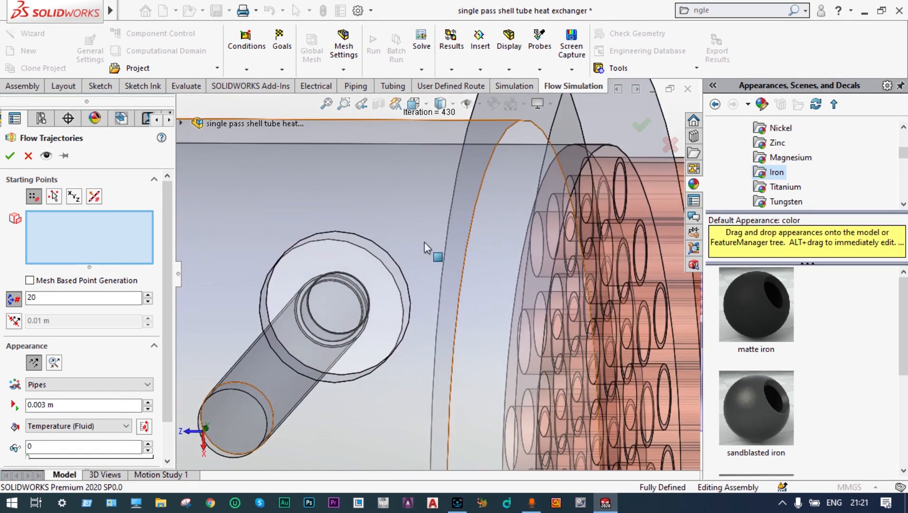
right_click(333, 293)
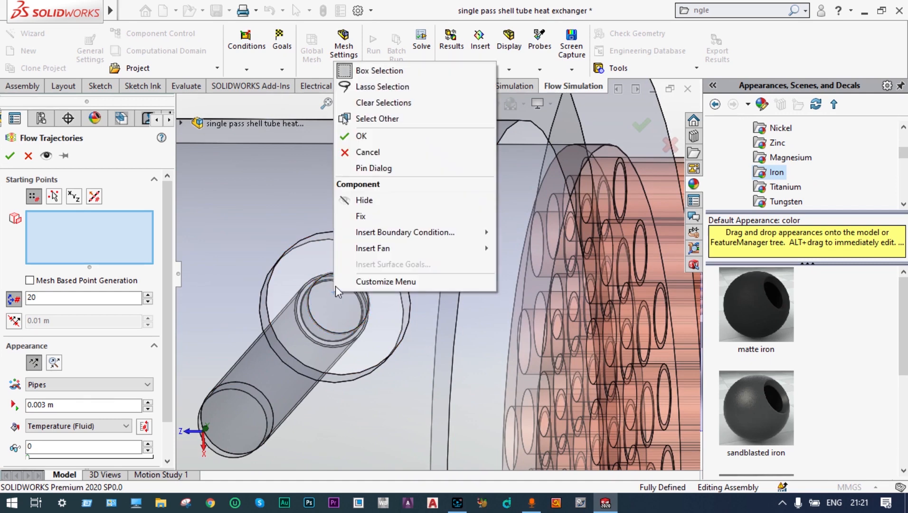
click(380, 118)
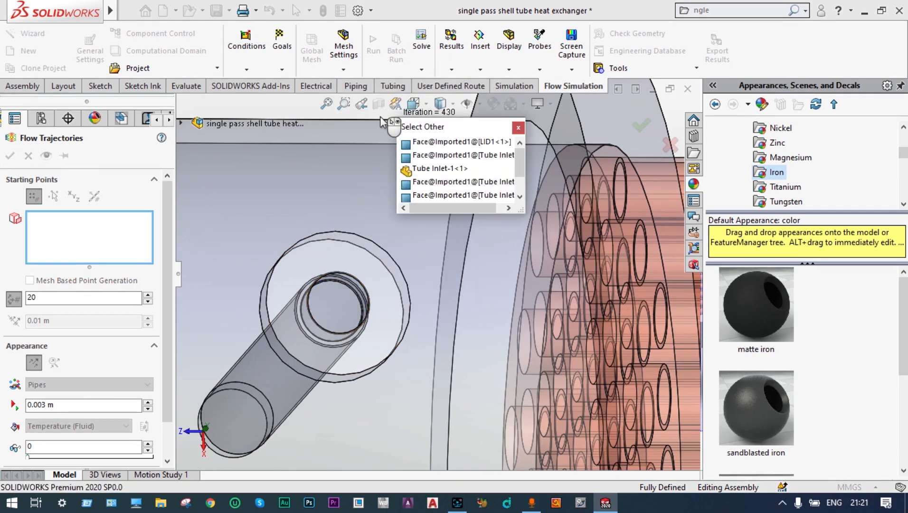
click(431, 142)
- Add the inner face of lid LID4 at the shell inlet to the flow trajectories' starting points
scroll(430, 142, up, 5)
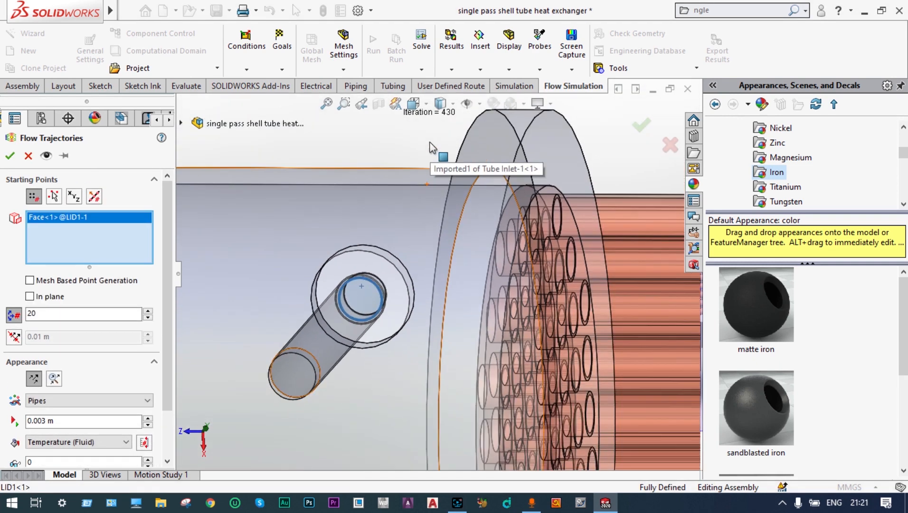
scroll(431, 142, up, 3)
scroll(553, 295, down, 4)
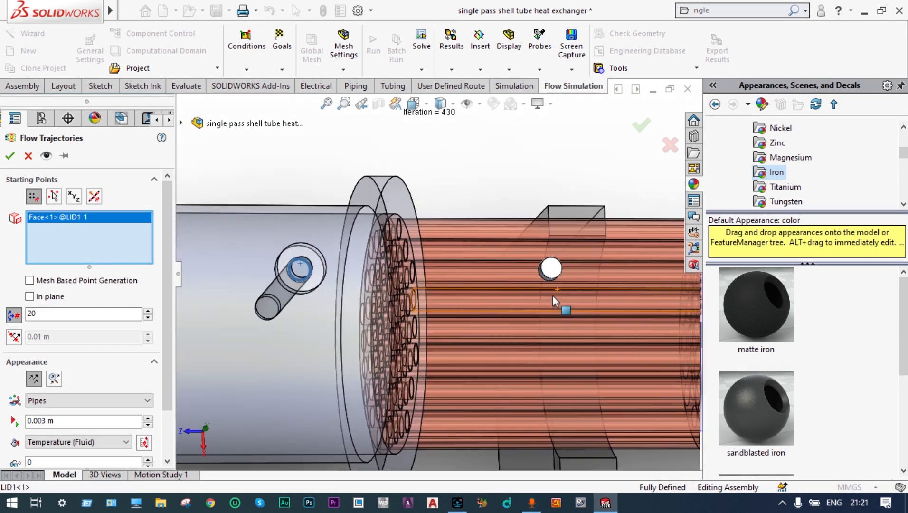
right_click(552, 271)
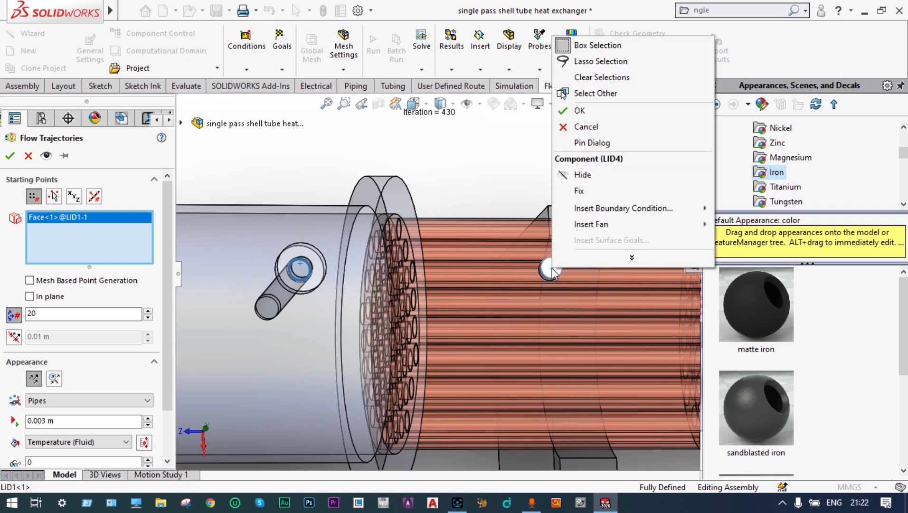
click(592, 93)
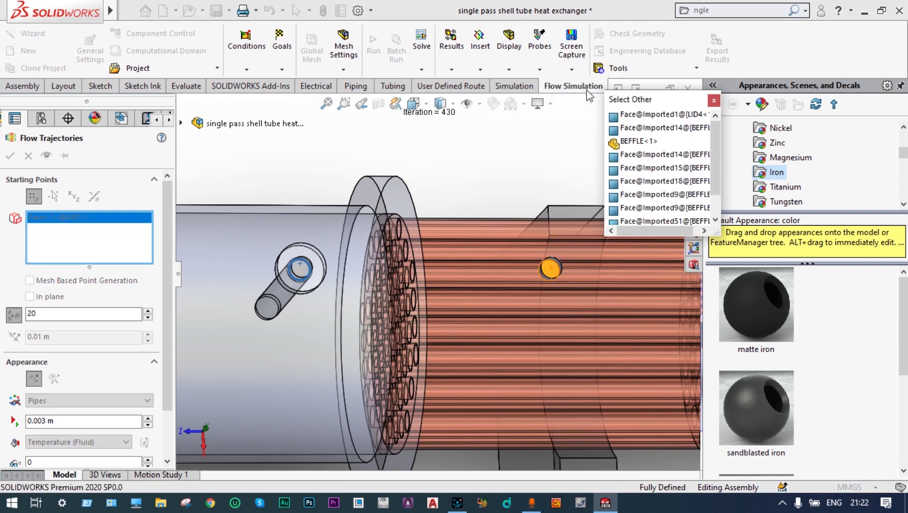
click(635, 114)
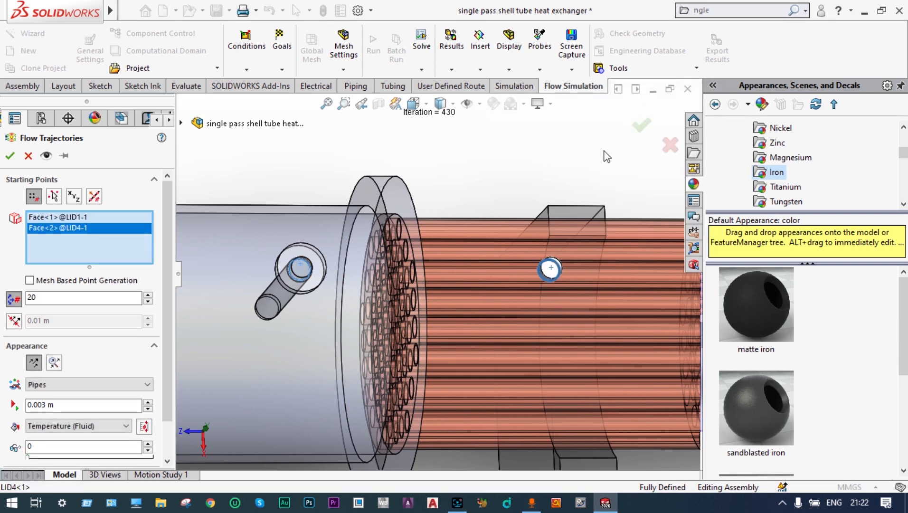
- Set the trajectories to 200 points drawn as Arrows of size 0.002 m and create the plot
click(40, 296)
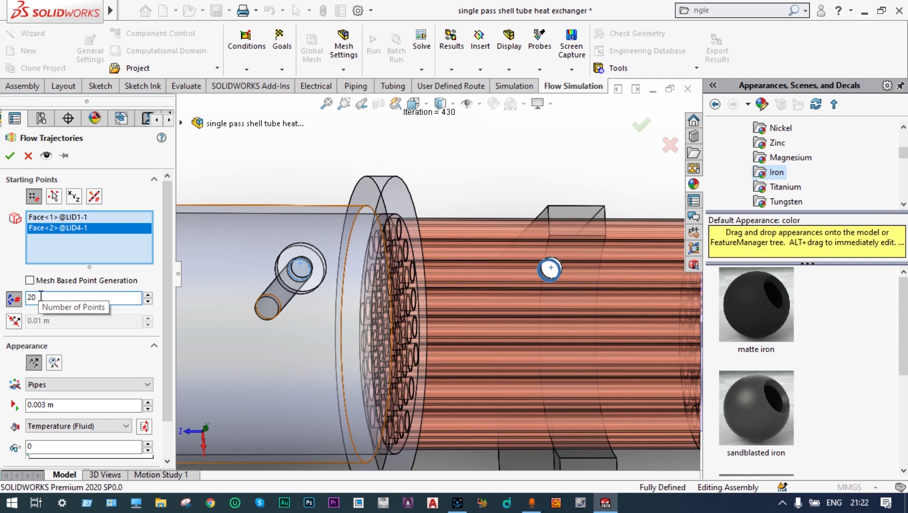
text(0)
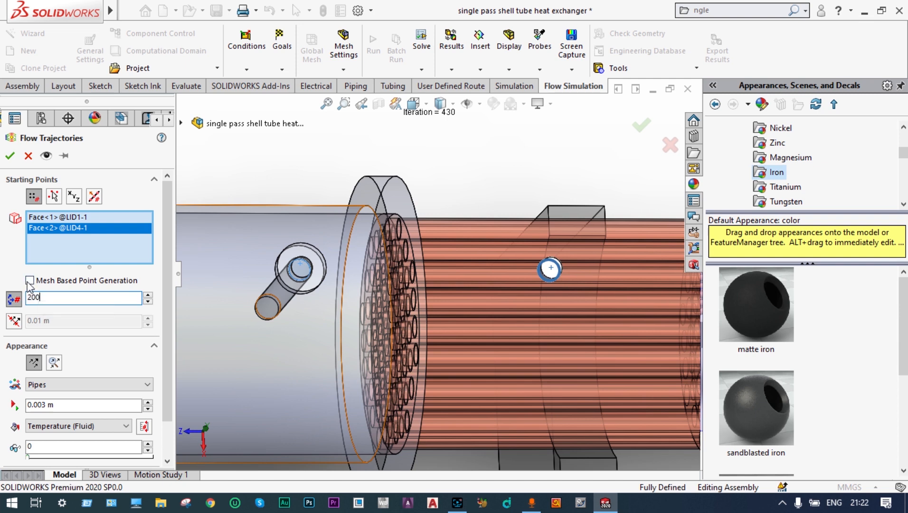
click(149, 385)
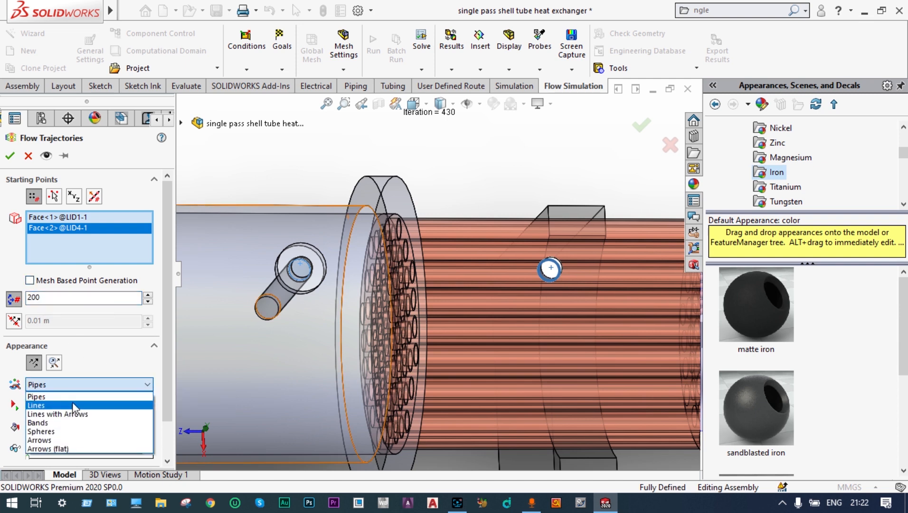
click(54, 440)
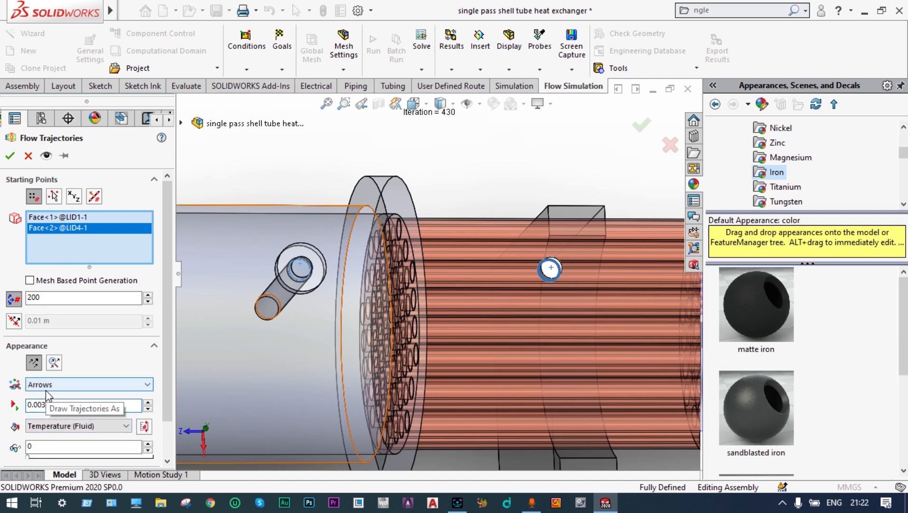
text(2)
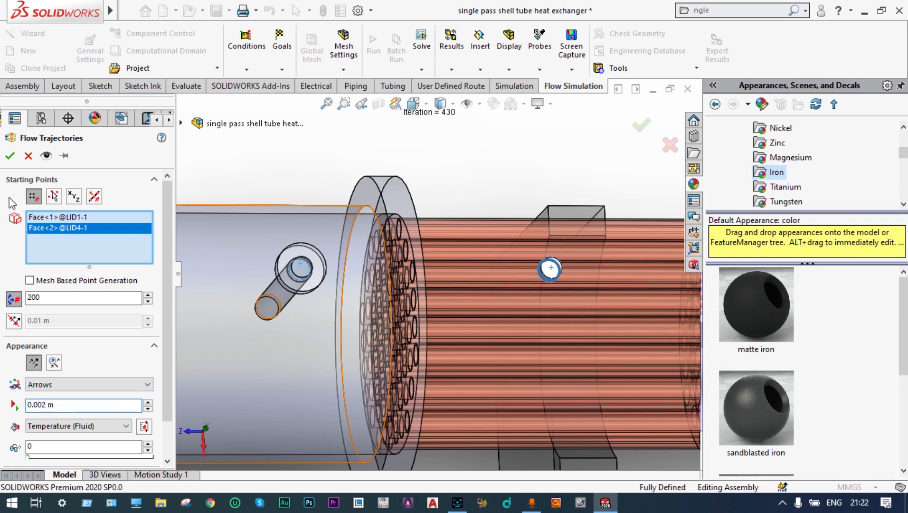
click(6, 160)
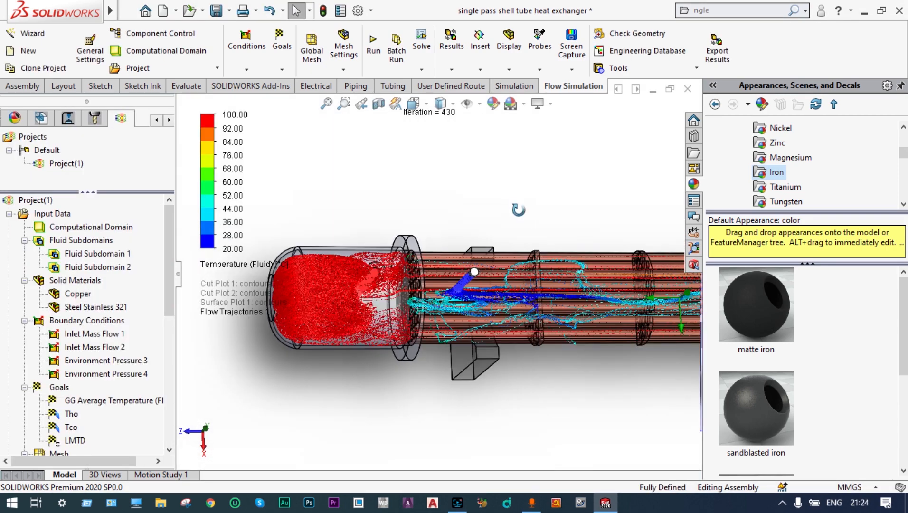
- Examine the fluid temperature trajectories through the inlet nozzles, end chambers and tubes and around the baffles
middle_drag(523, 220, 544, 246)
scroll(620, 288, down, 2)
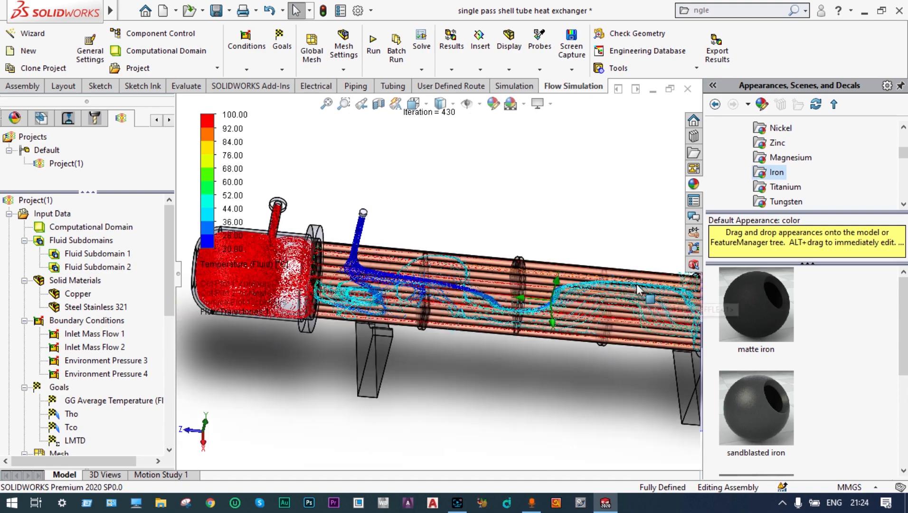
scroll(614, 288, down, 2)
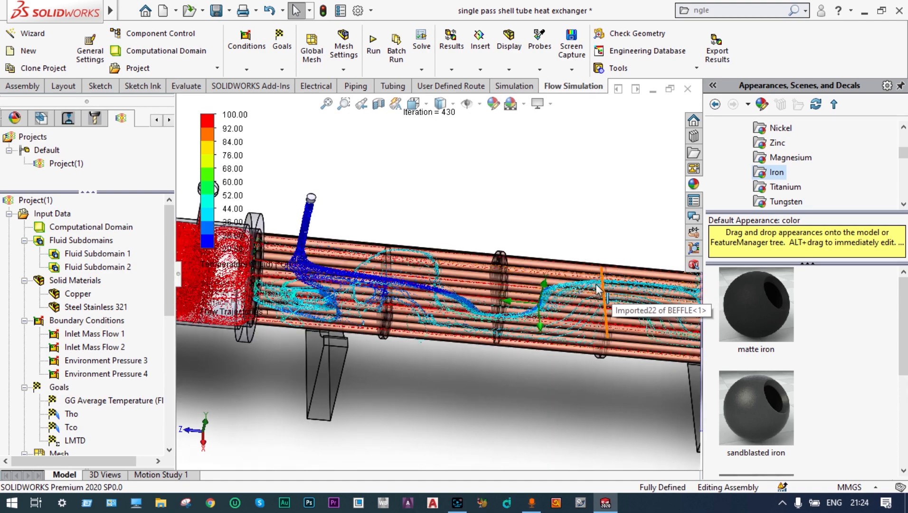
scroll(584, 292, down, 3)
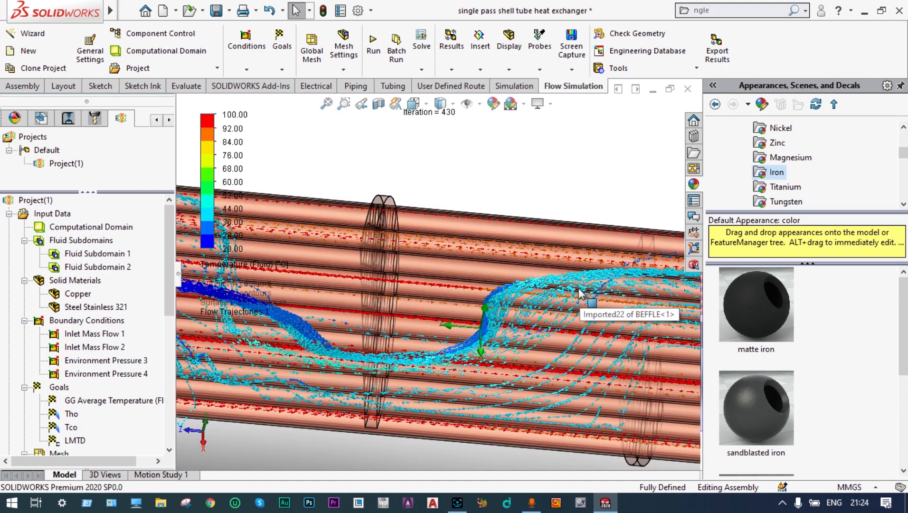
scroll(579, 290, up, 5)
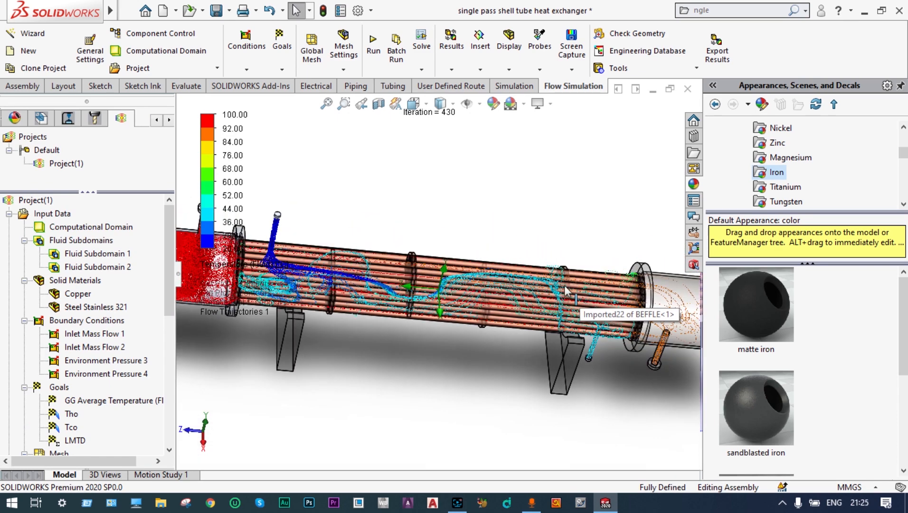
scroll(523, 315, up, 2)
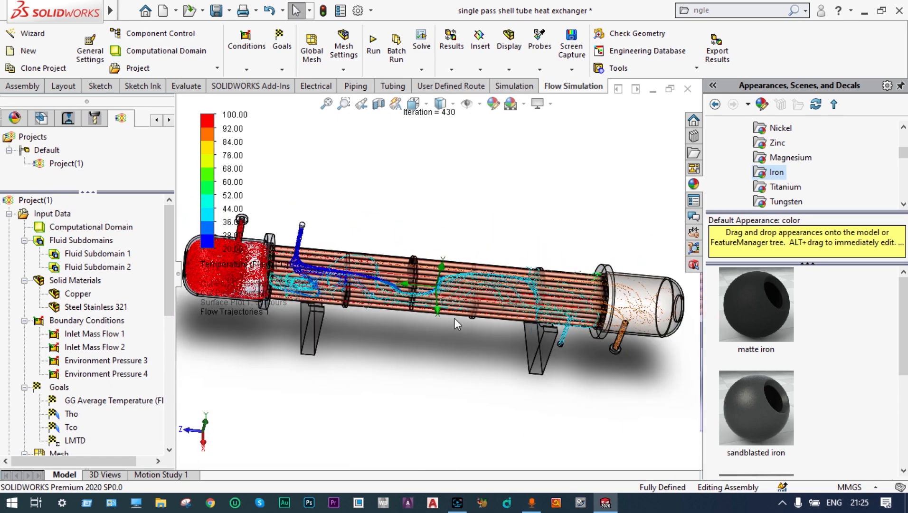
scroll(463, 252, up, 2)
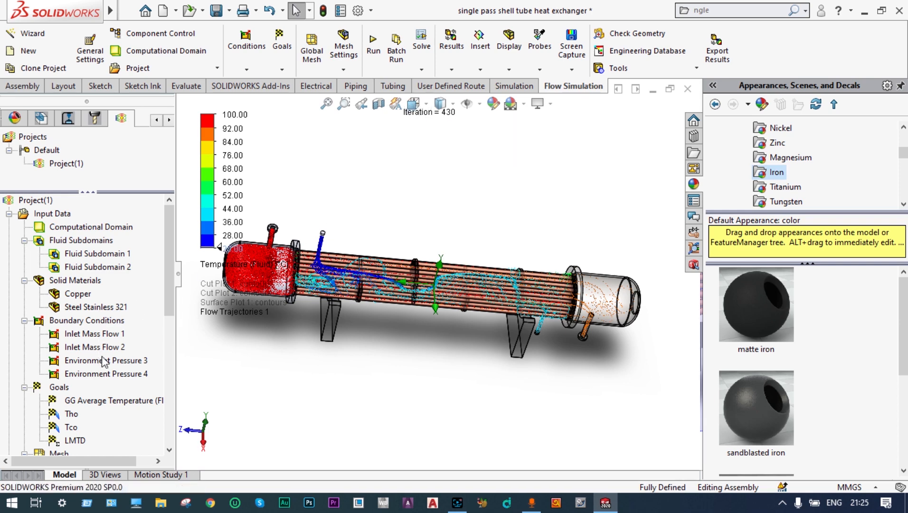
scroll(275, 334, down, 6)
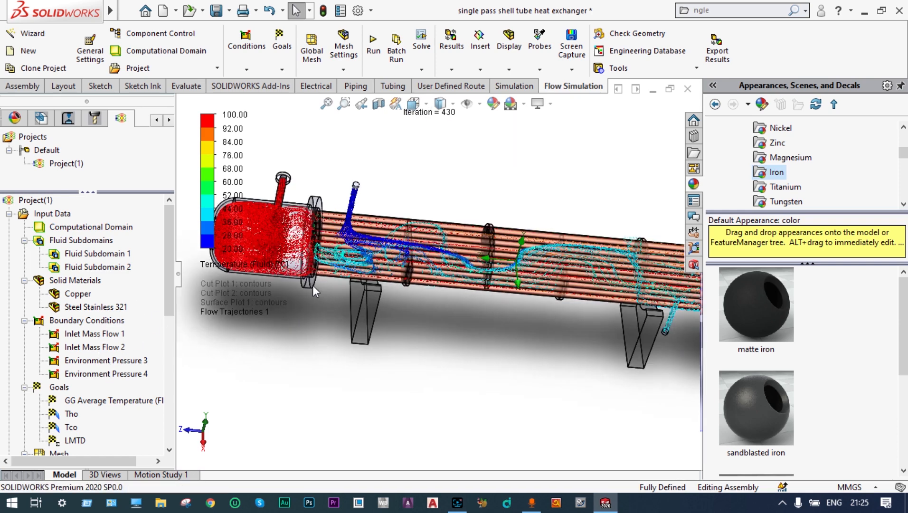
scroll(340, 245, up, 5)
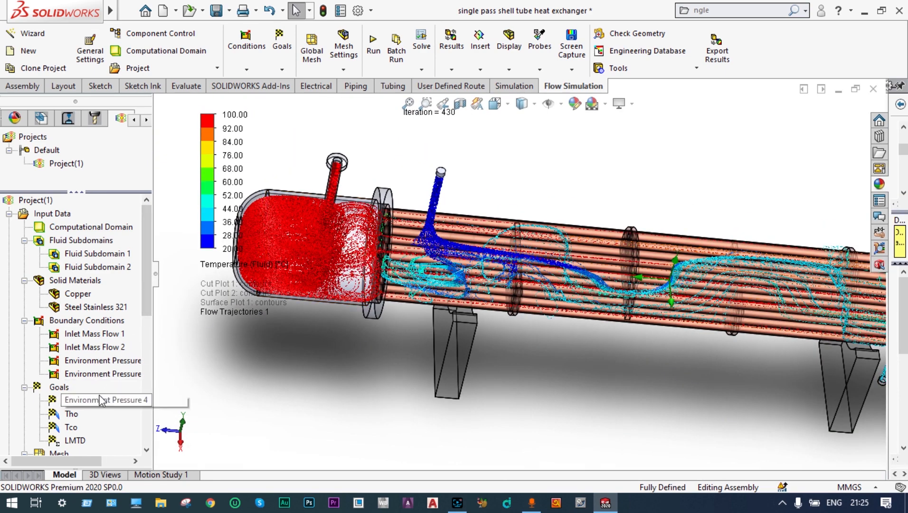
- Play Flow Trajectories 1 and examine the moving arrows at both inlets, in the hot end chamber and around the baffles
drag(149, 312, 151, 407)
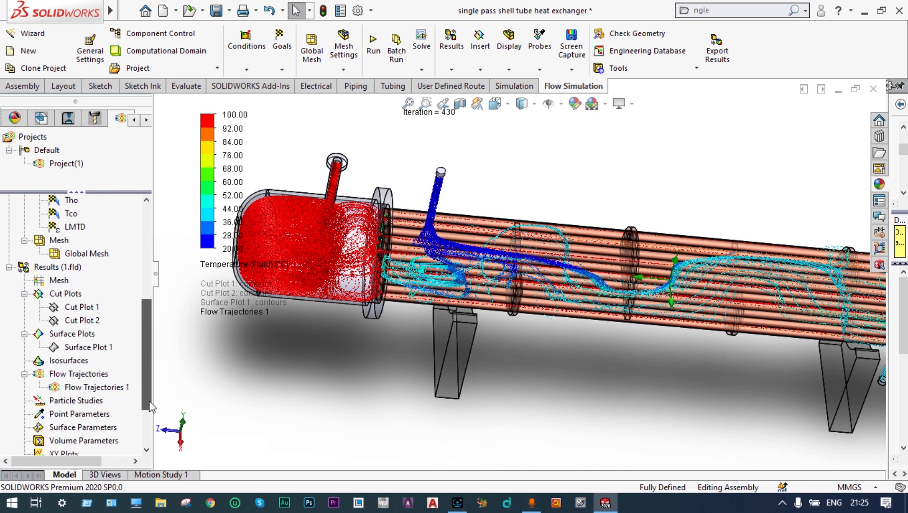
right_click(118, 387)
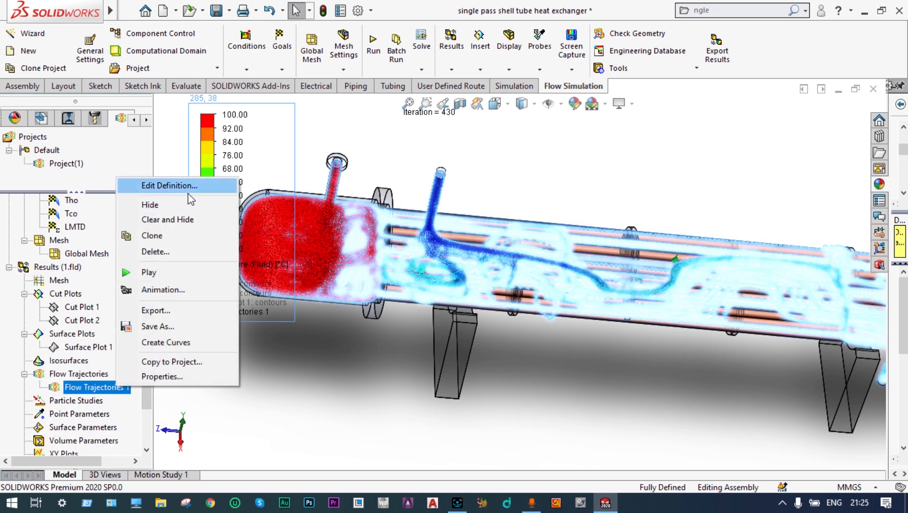
click(176, 222)
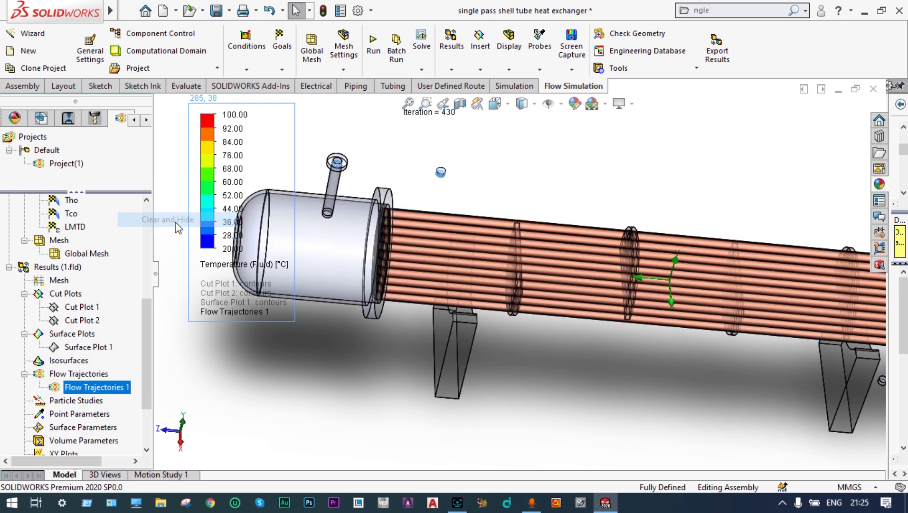
right_click(110, 387)
click(138, 220)
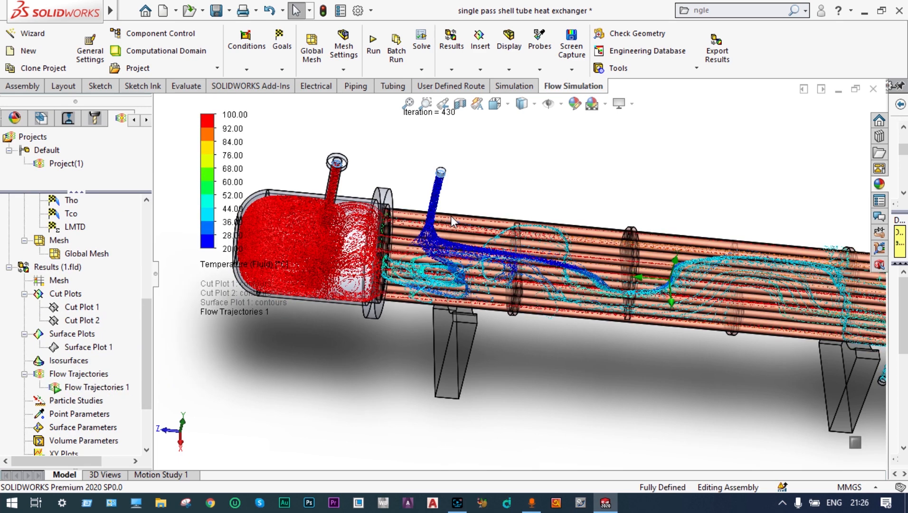
scroll(342, 167, down, 1)
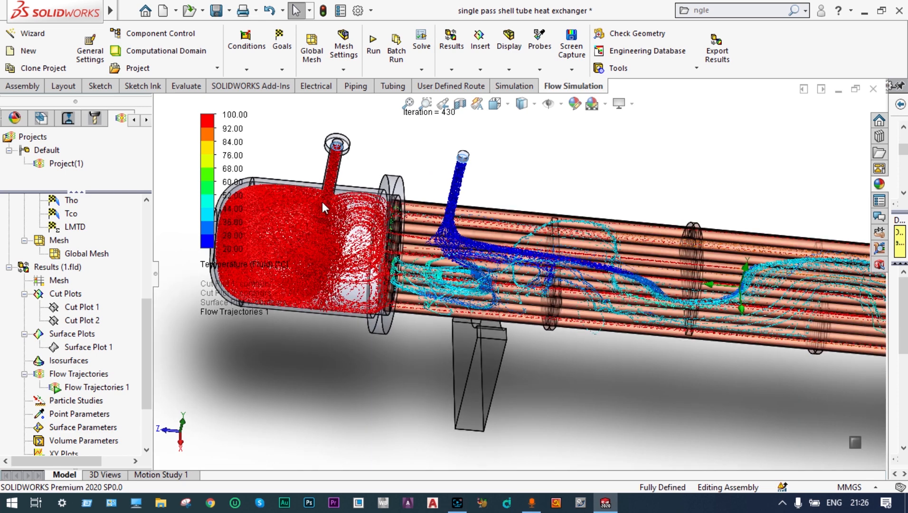
scroll(323, 193, down, 1)
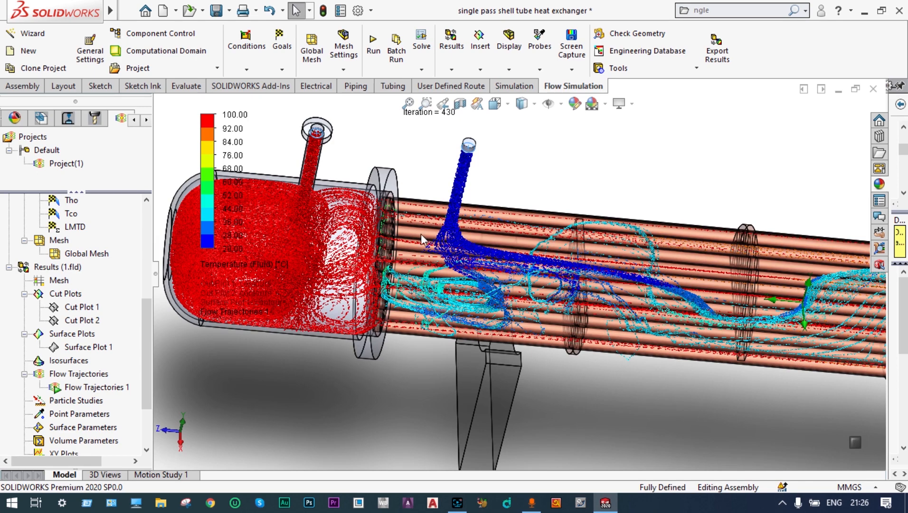
scroll(422, 233, down, 1)
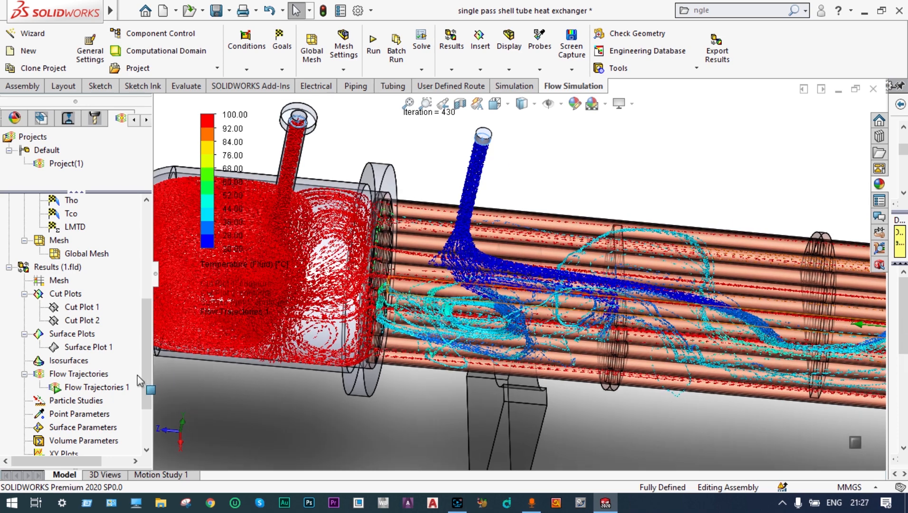
- Clear and hide Flow Trajectories 1 in the Flow Simulation results
drag(138, 380, 114, 389)
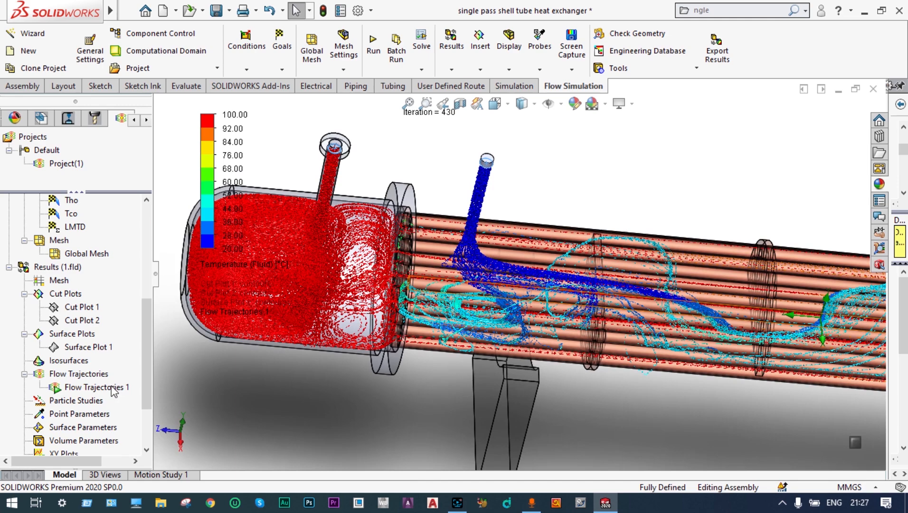
right_click(95, 387)
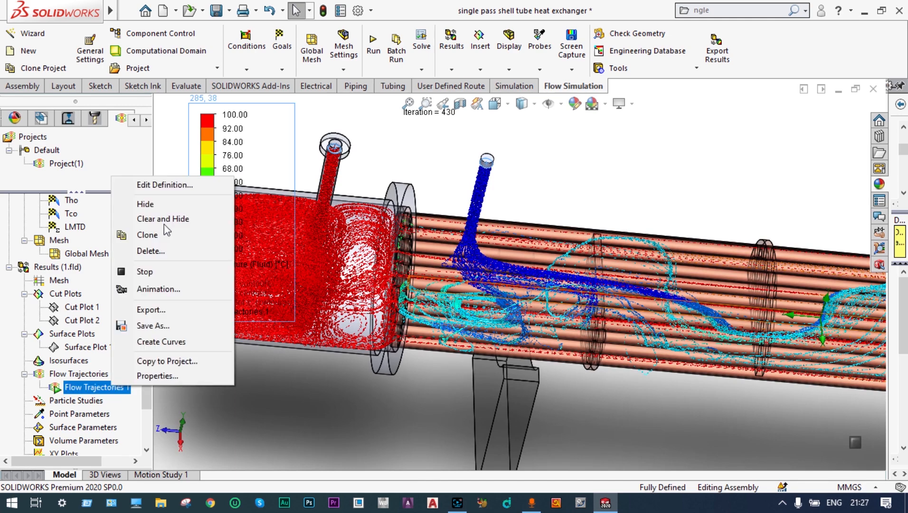
click(163, 219)
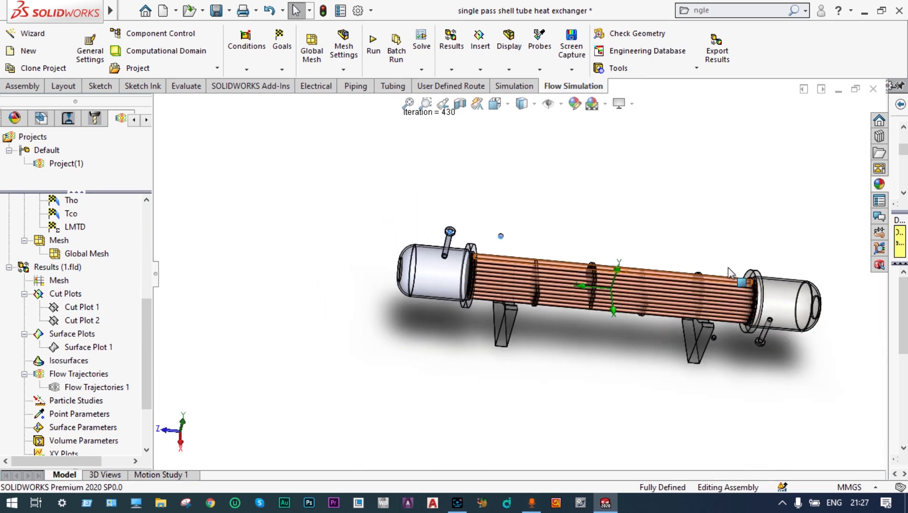
- Insert a goal plot with all goals selected and show its summary table
scroll(92, 414, down, 2)
right_click(72, 418)
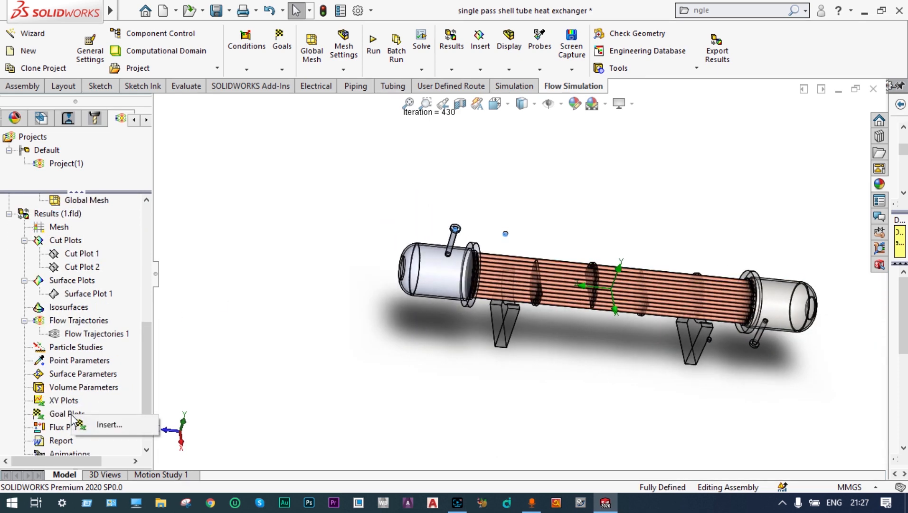
click(95, 430)
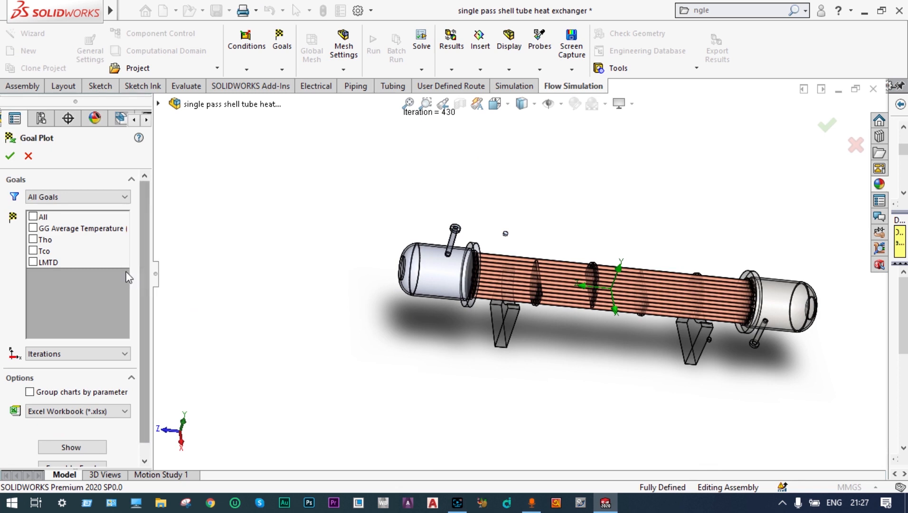
click(33, 217)
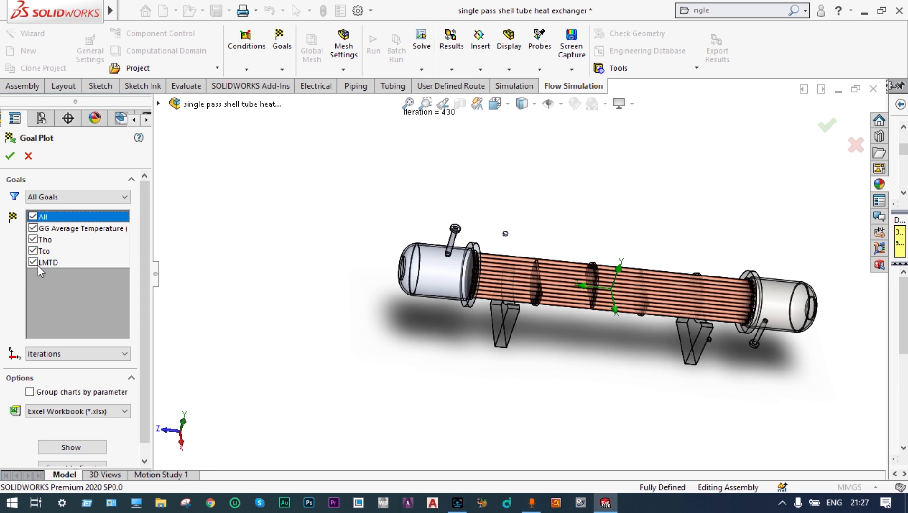
click(91, 448)
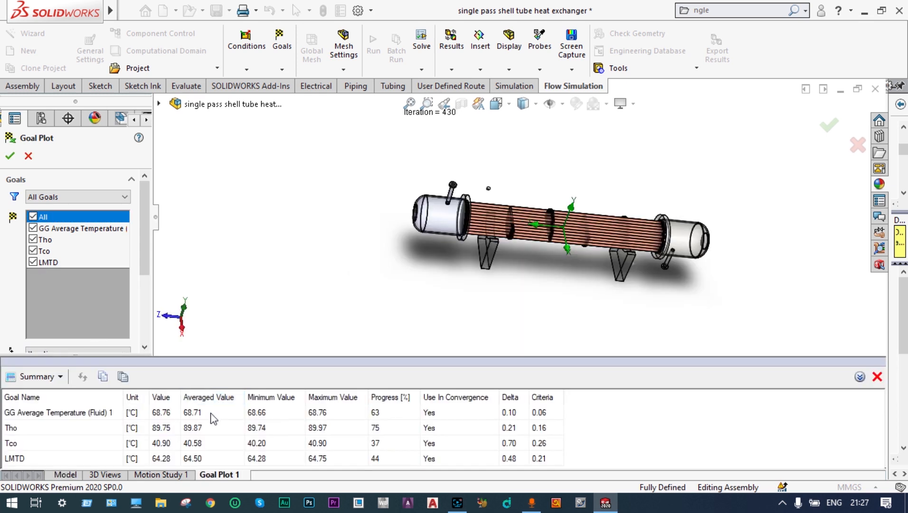